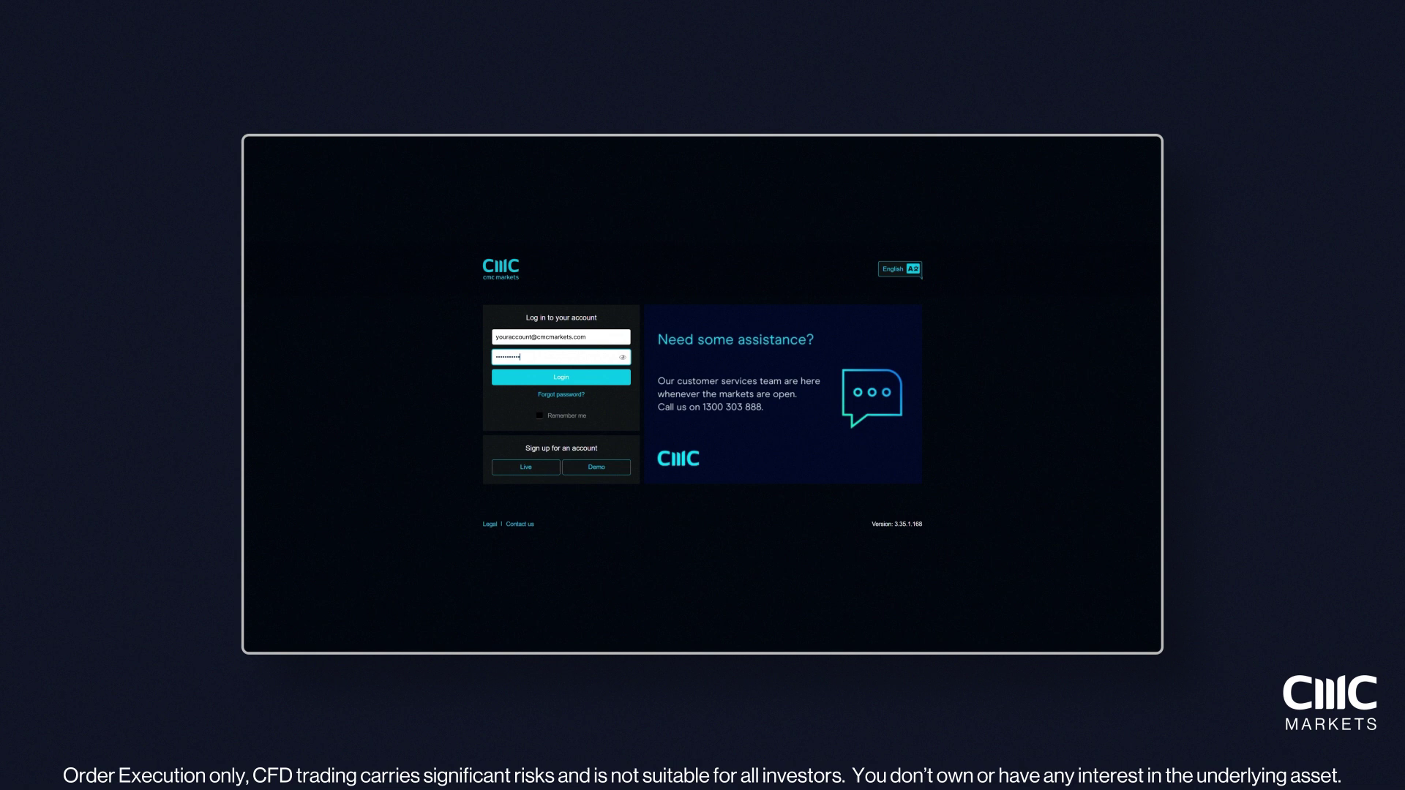
- Log in and pick the MT4 CFD demo account from the Account Selection list
left_click(565, 380)
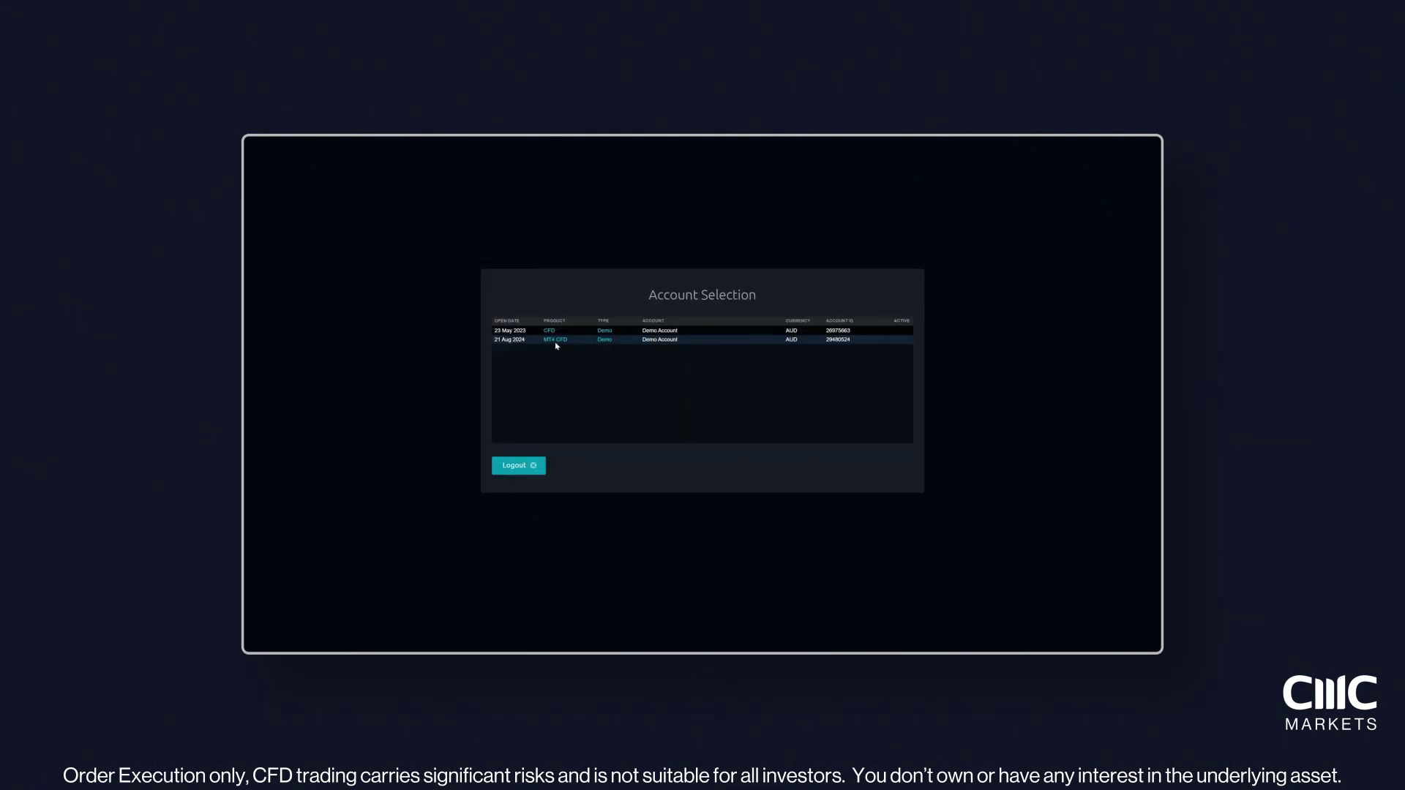
left_click(556, 340)
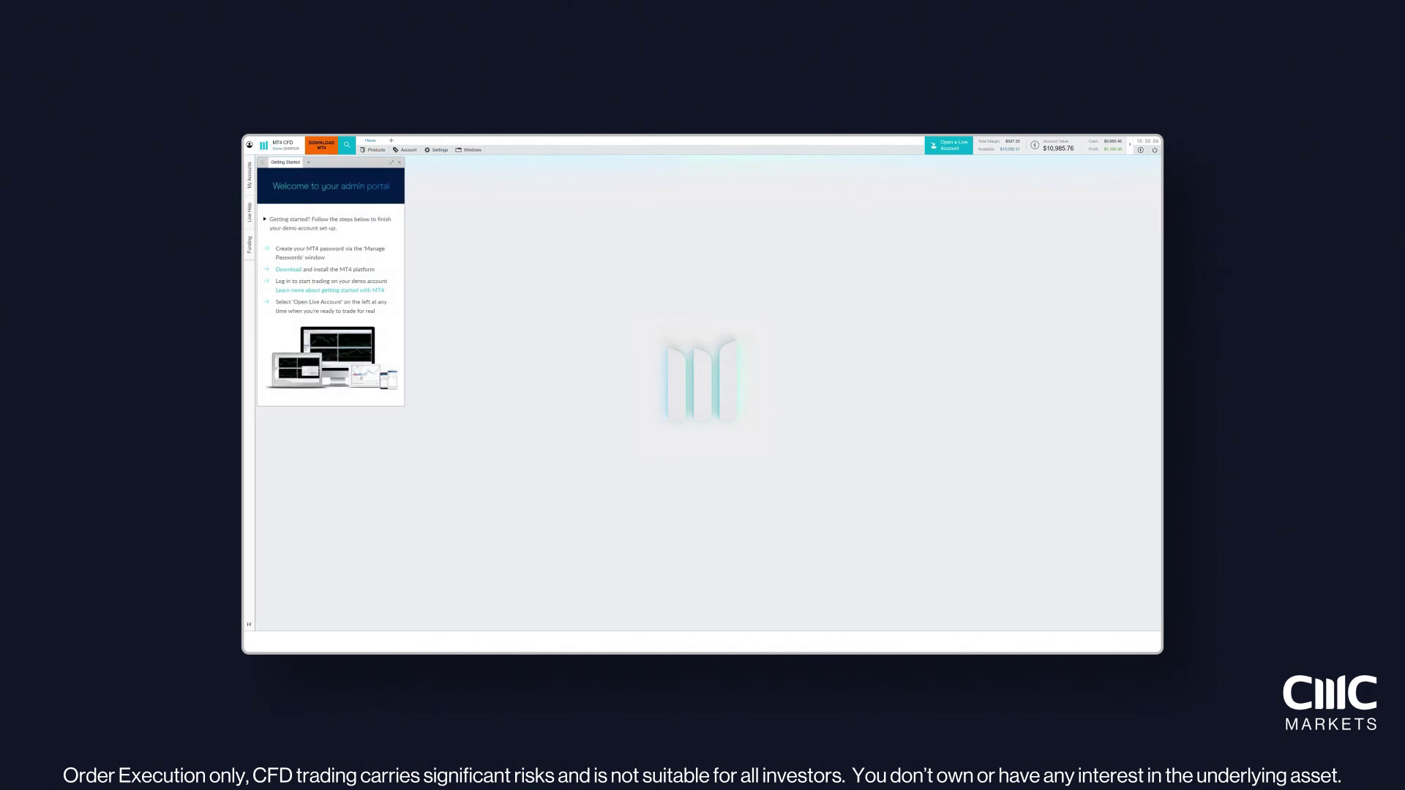
- Set and confirm a new MT4 password, then run the downloaded mt4setup installer
left_click(439, 150)
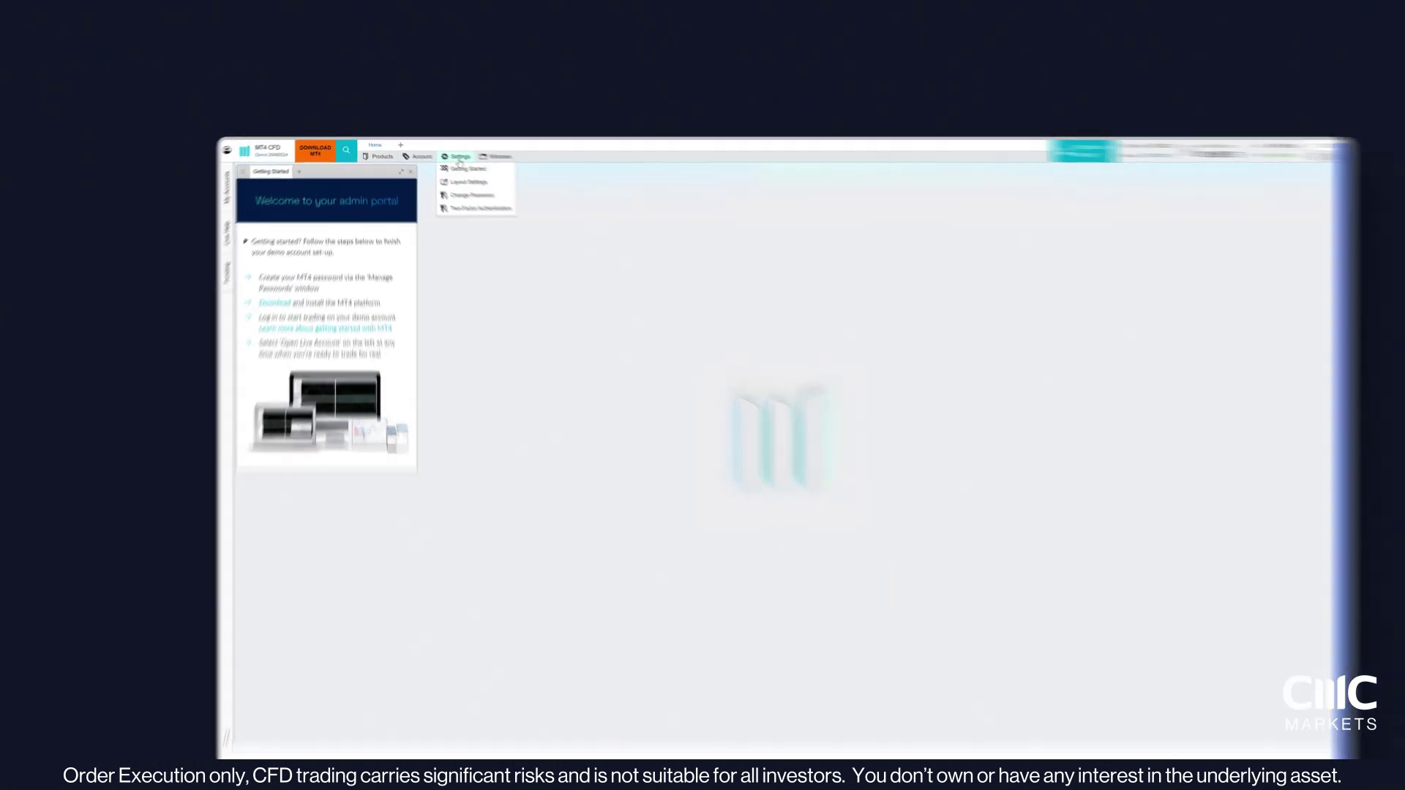
left_click(448, 180)
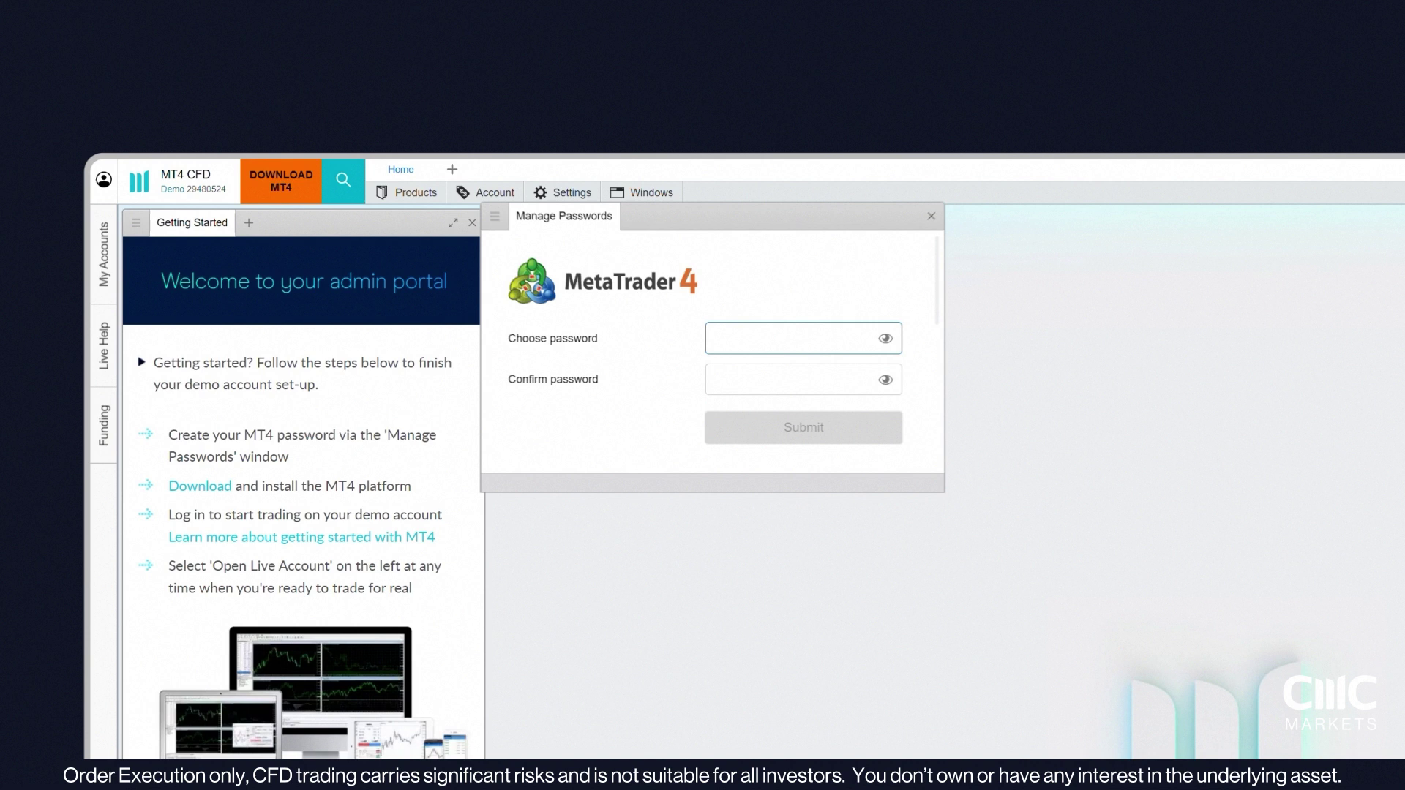
type("••••••••••••••")
key("Tab")
type("••••••••••••••")
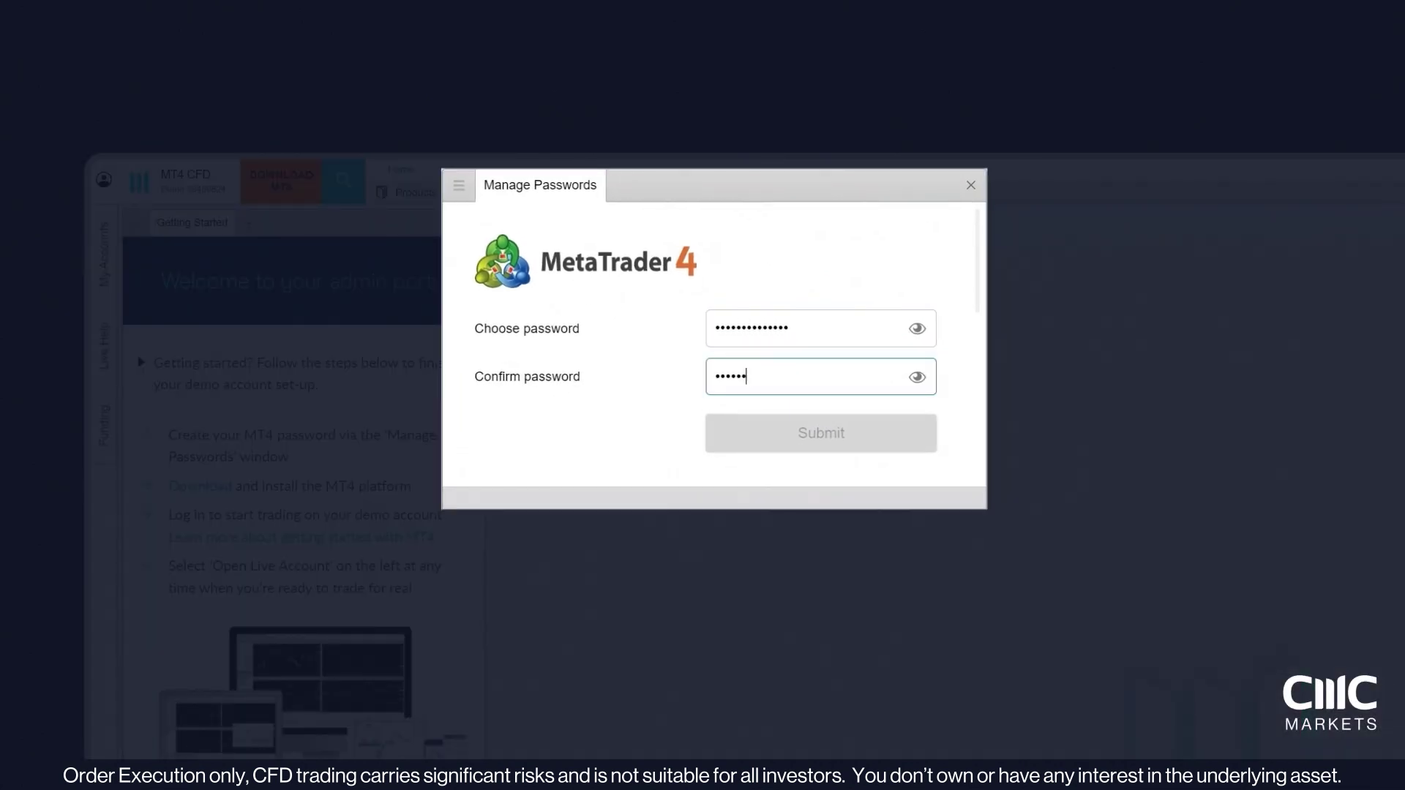
left_click(822, 442)
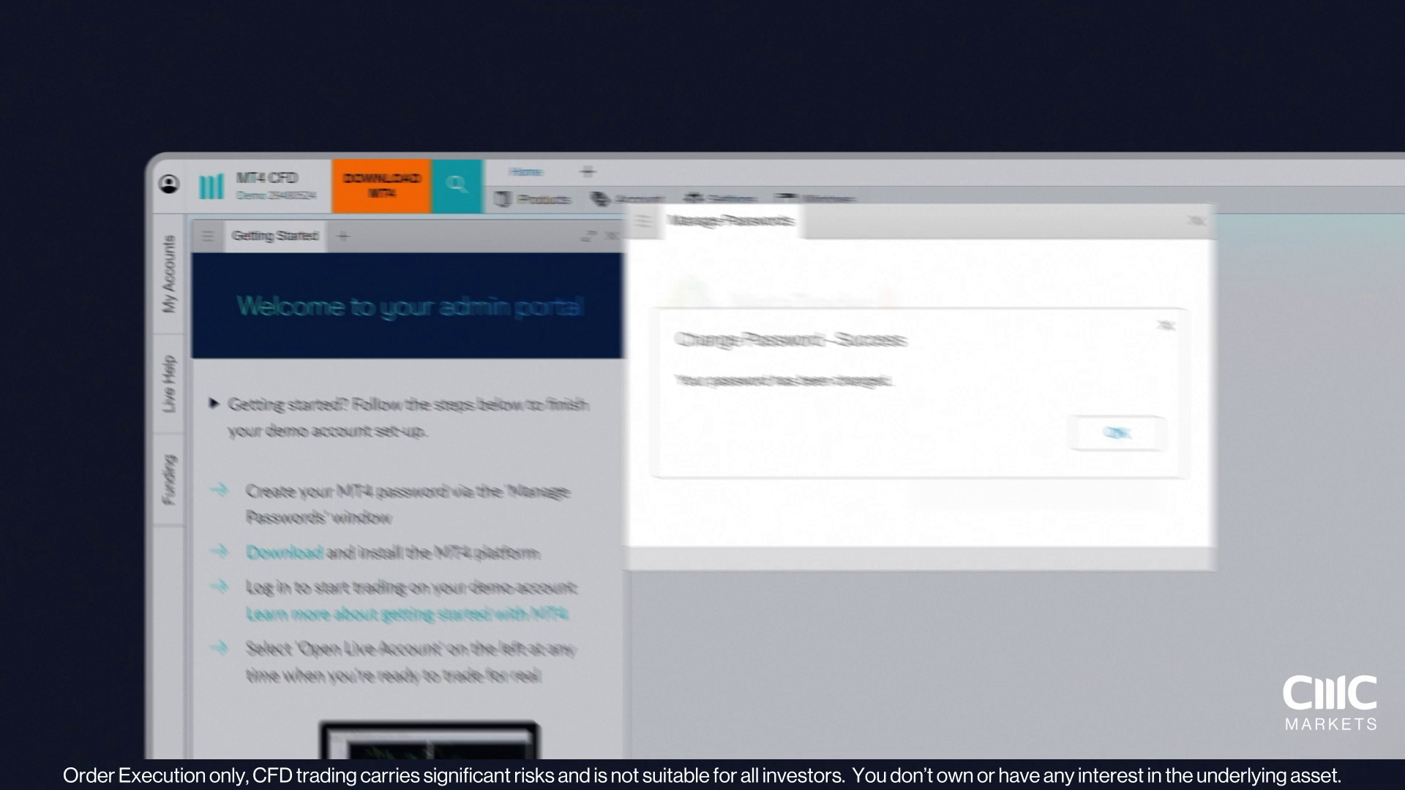
left_click(896, 388)
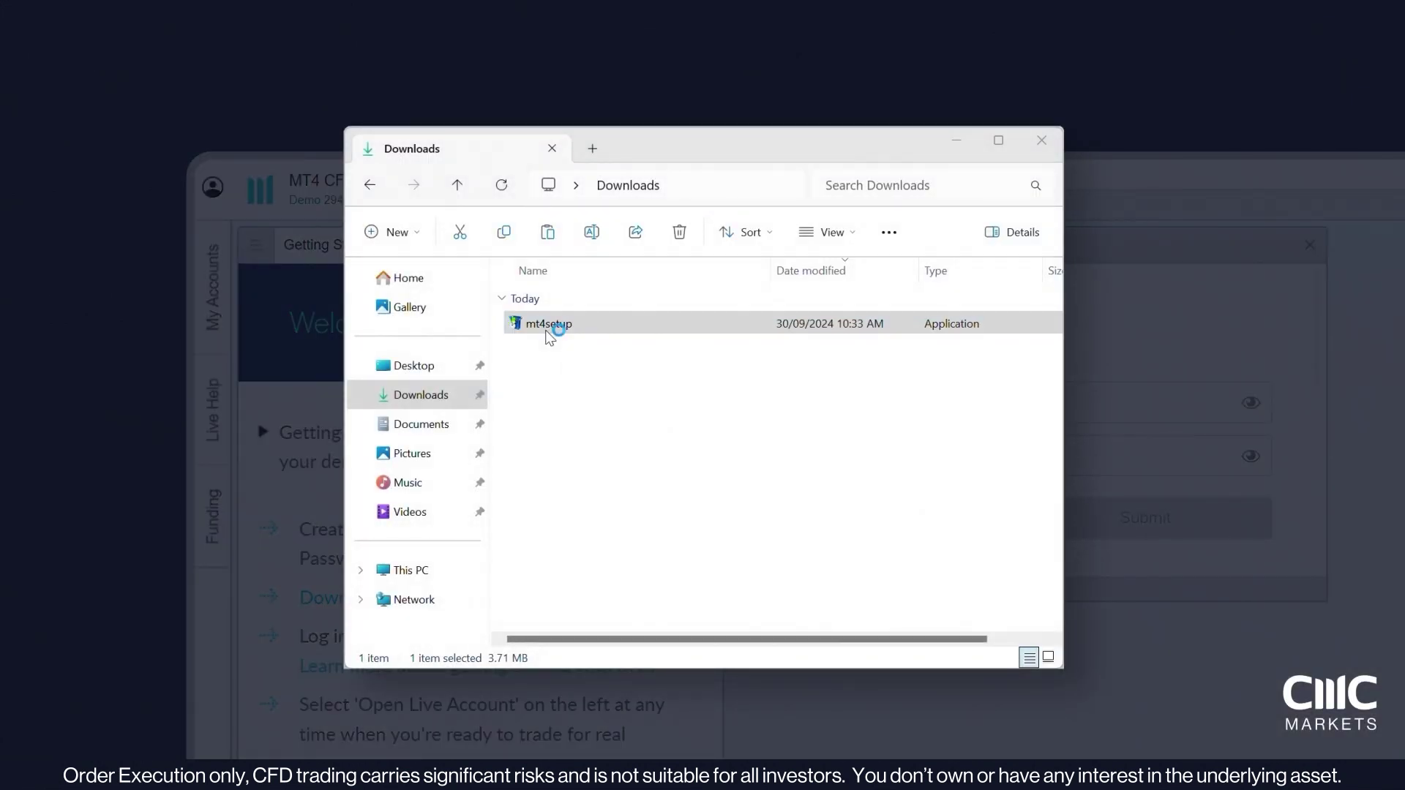
double_click(548, 328)
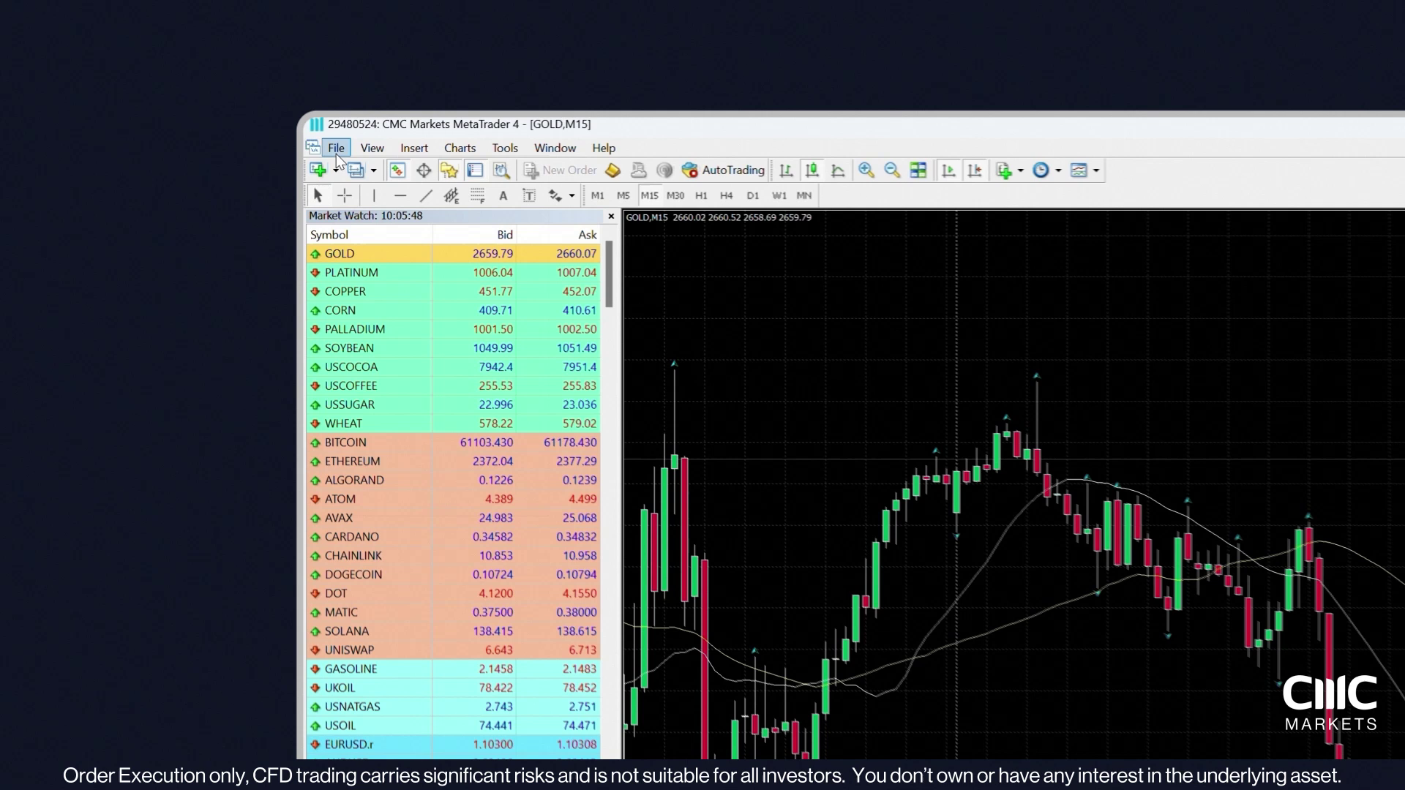
- Log in to the trade account with the account password on the CMCMarkets1-Demo server
left_click(256, 149)
left_click(382, 369)
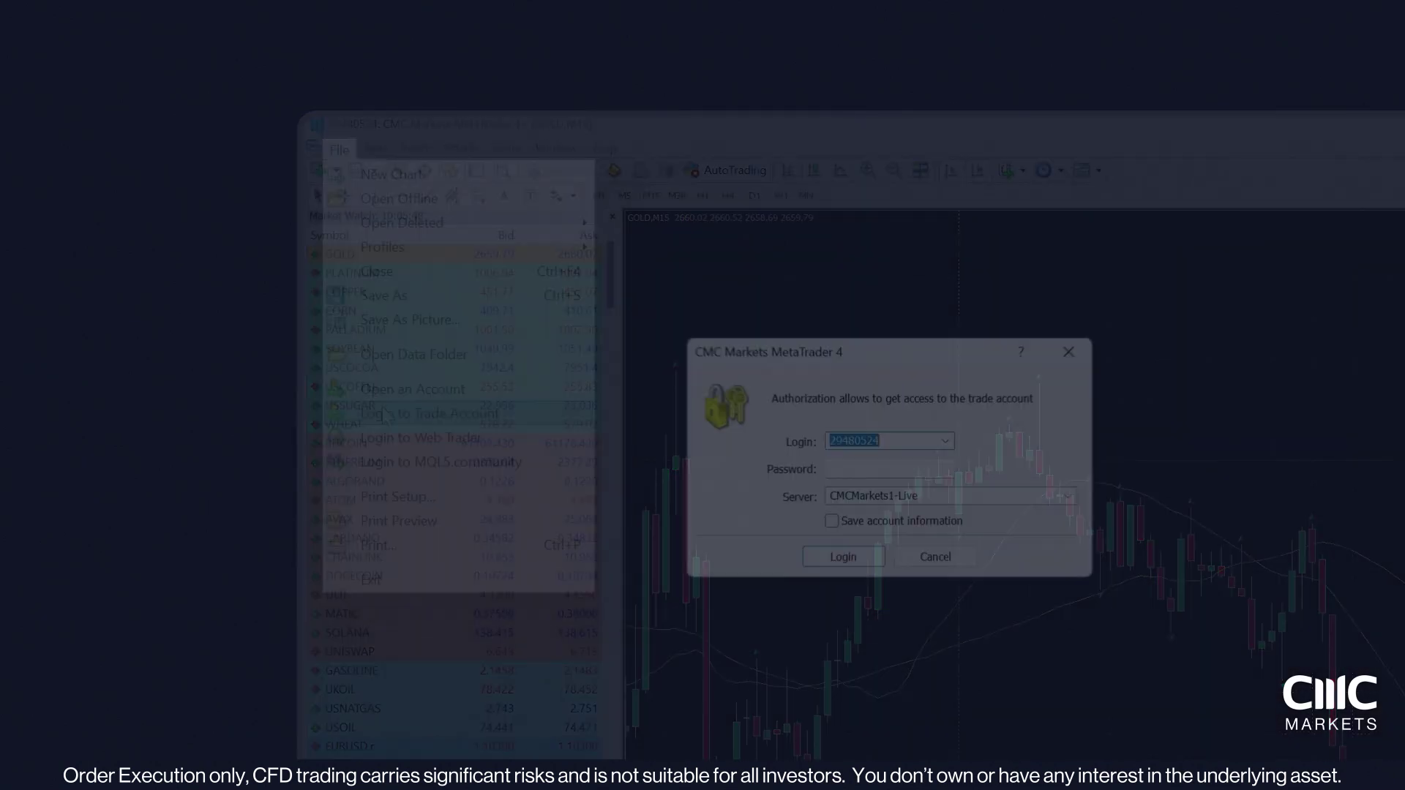
left_click(889, 469)
type("••••••••••")
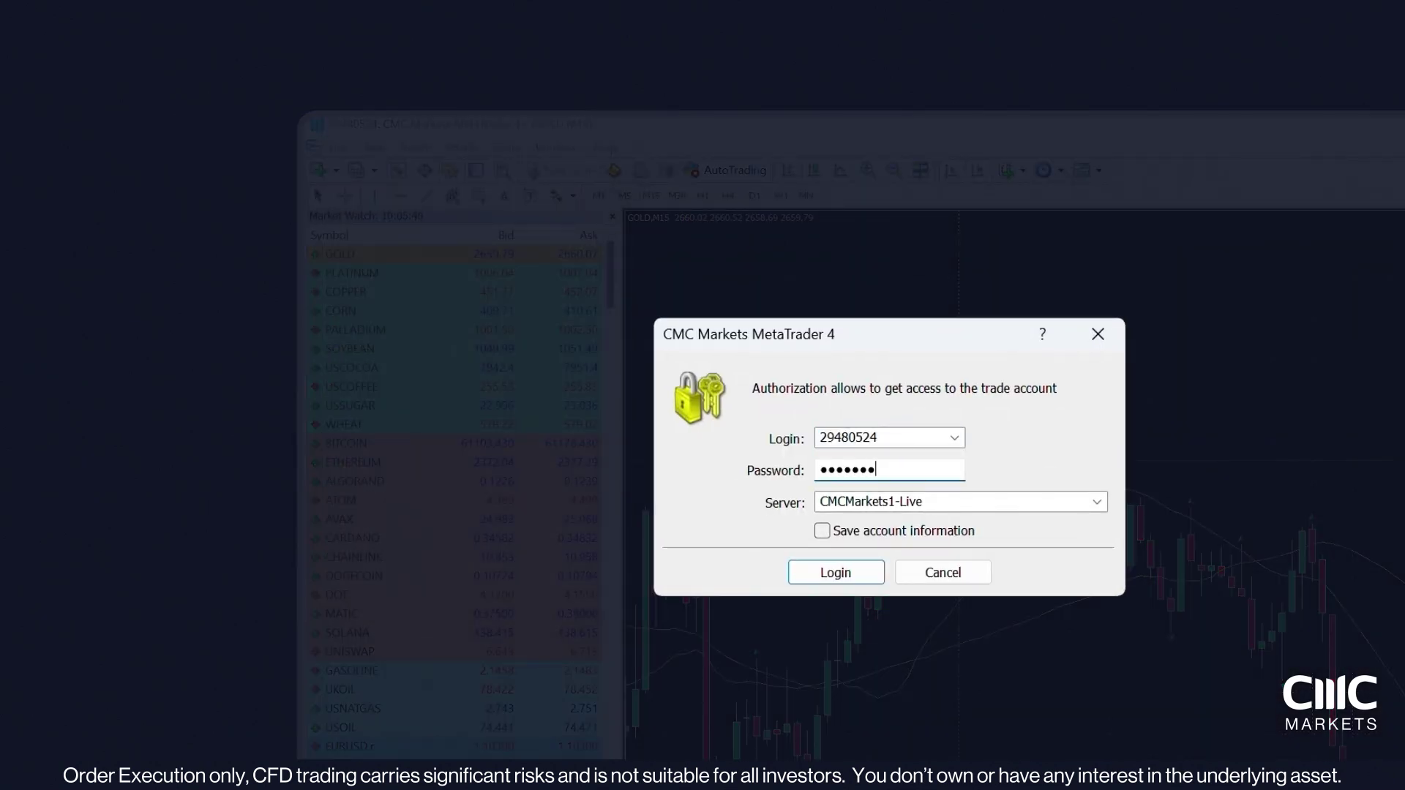
type("••••")
left_click(941, 500)
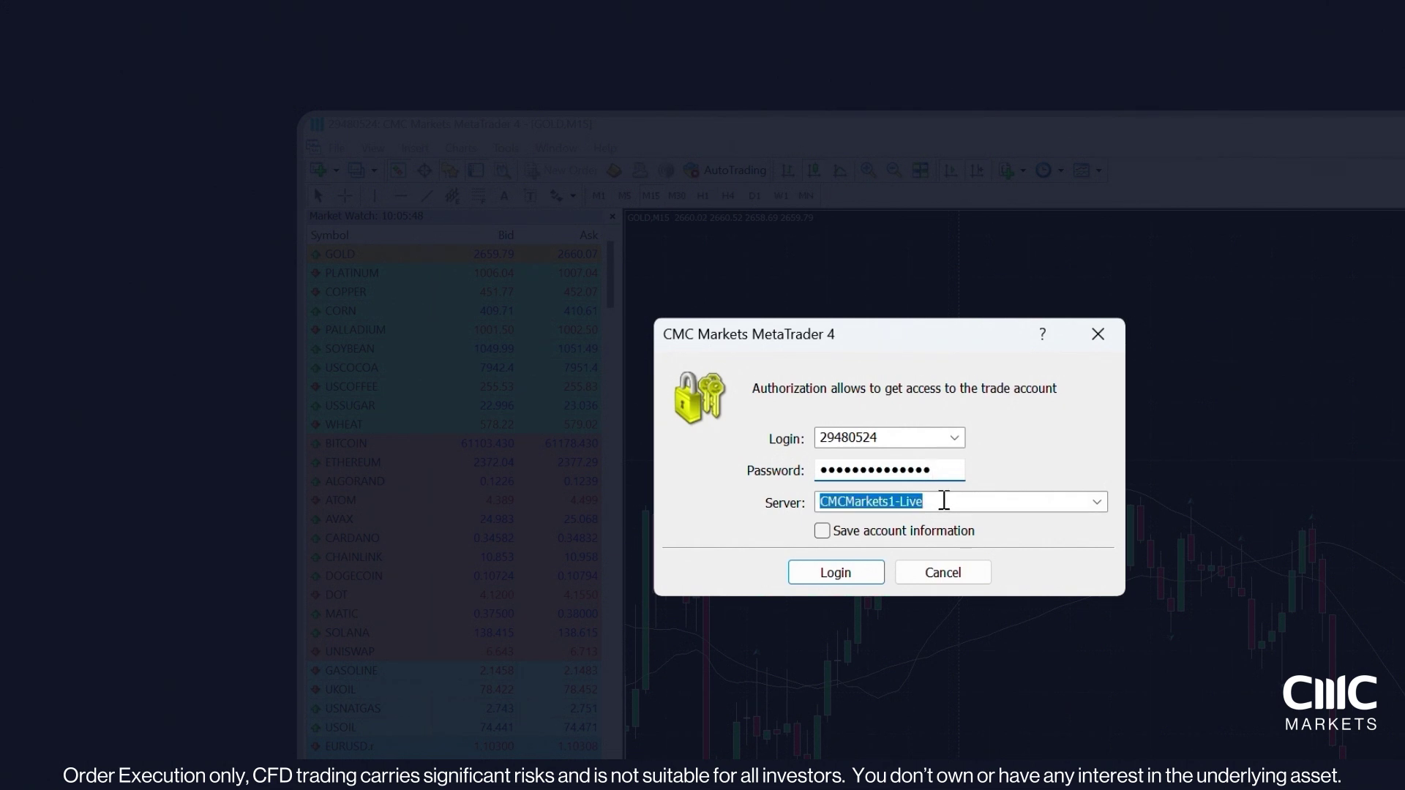
left_click(1095, 502)
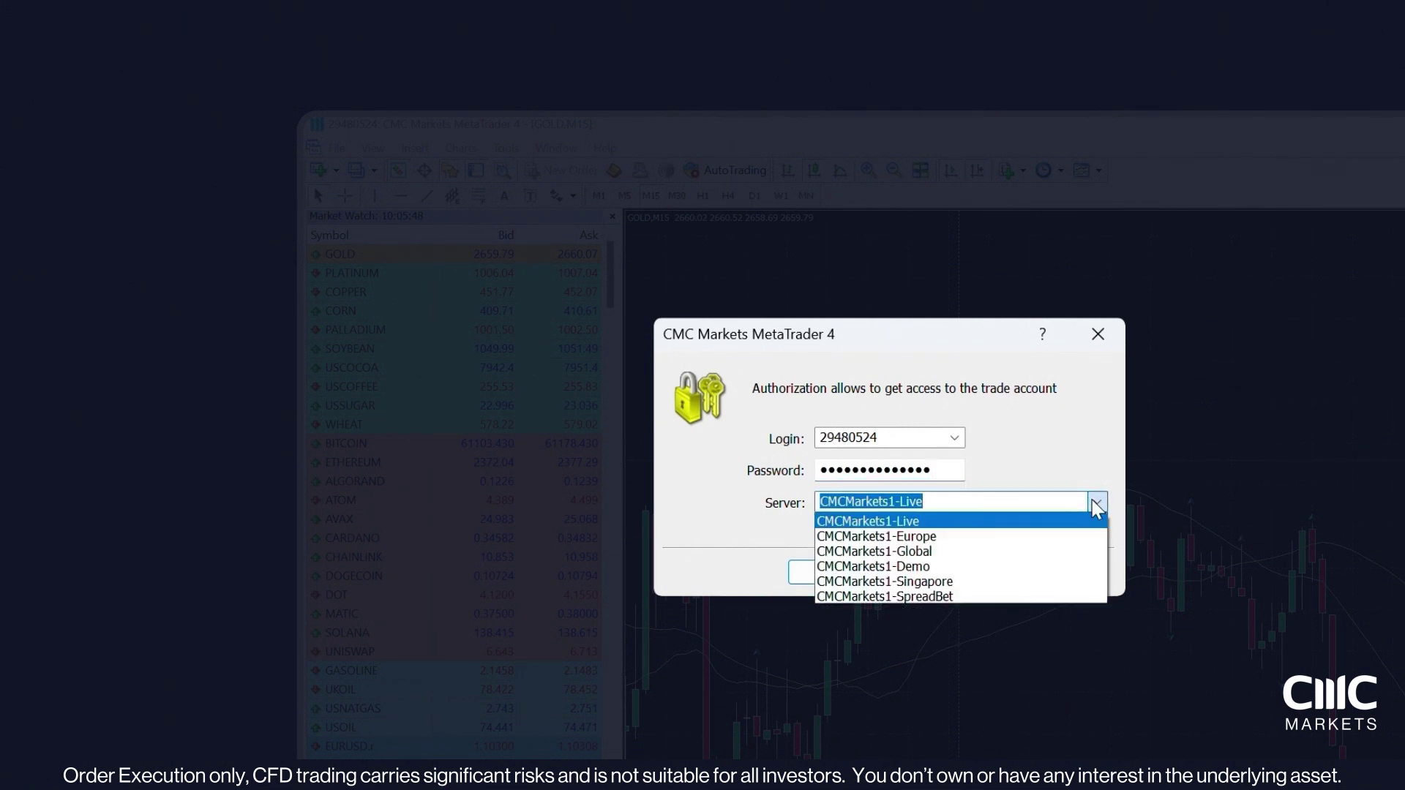
left_click(1032, 566)
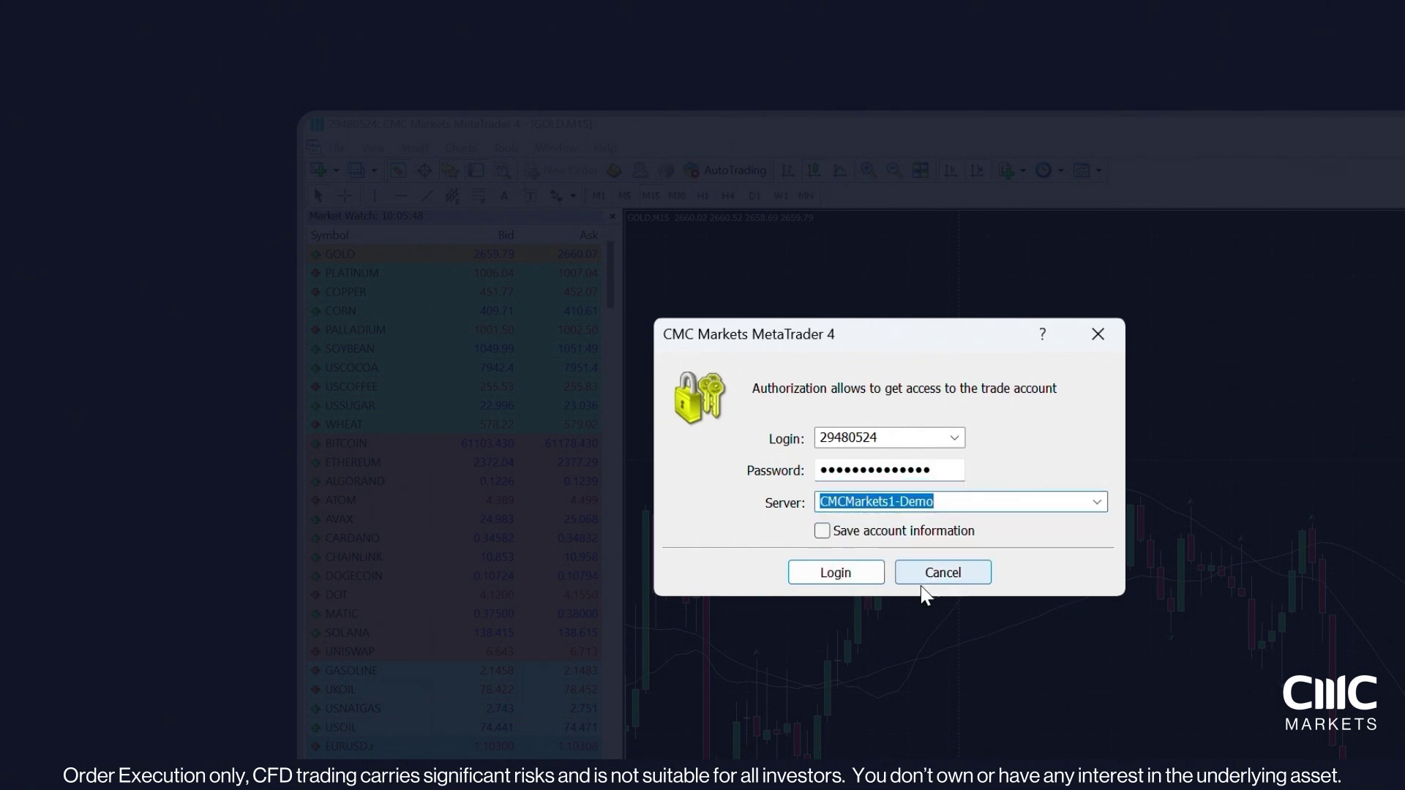
left_click(836, 570)
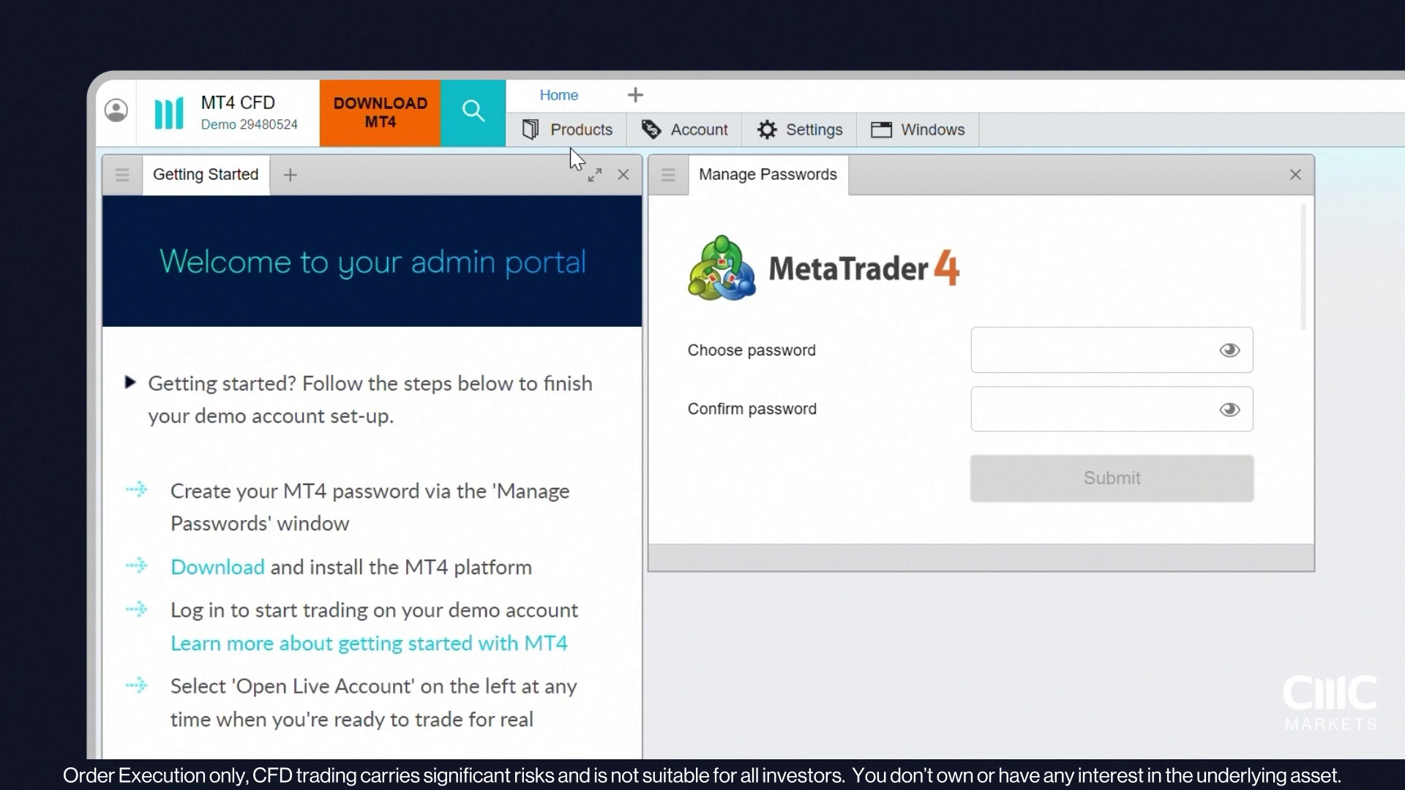
- Go to Products > Library > Currencies and open the AUD/USD Product Overview
left_click(574, 142)
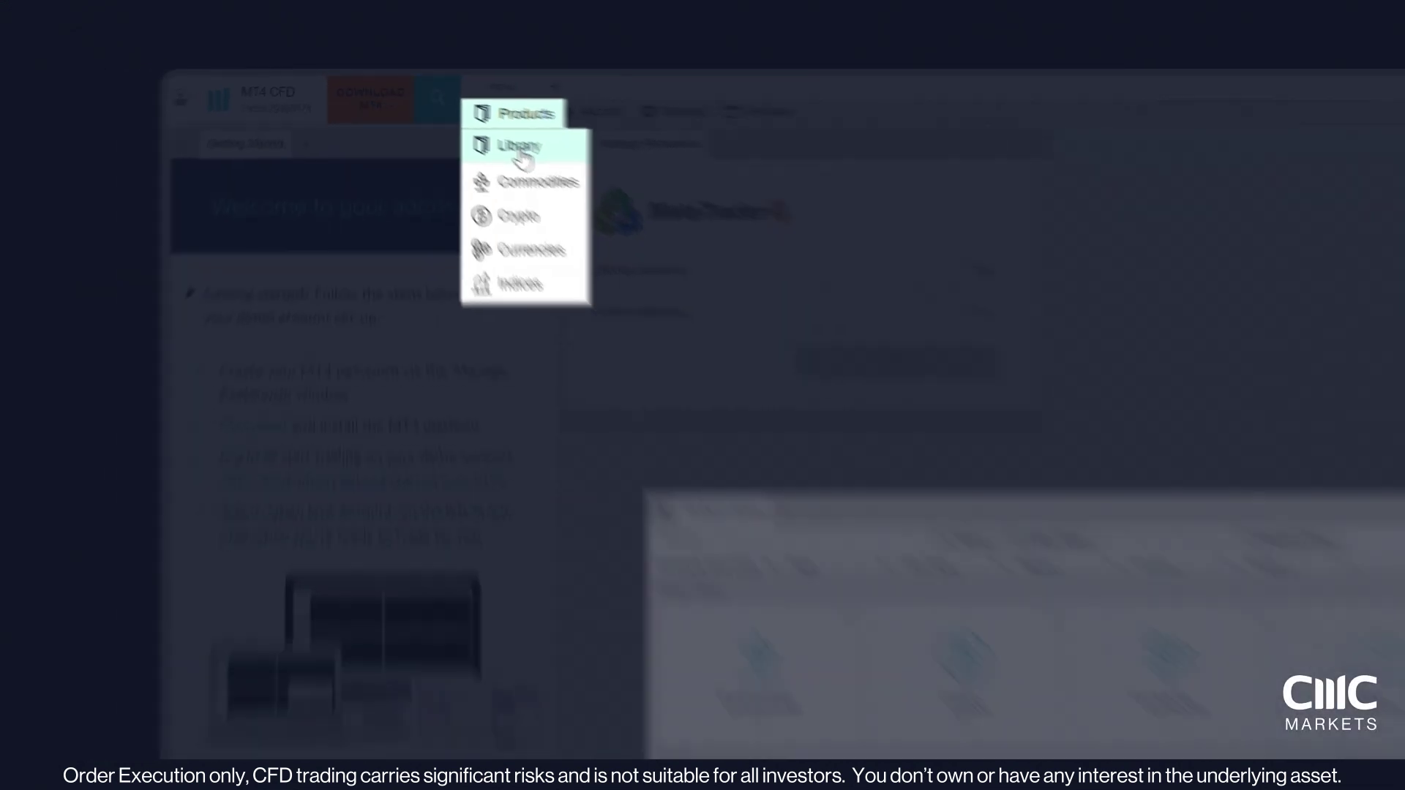
left_click(591, 183)
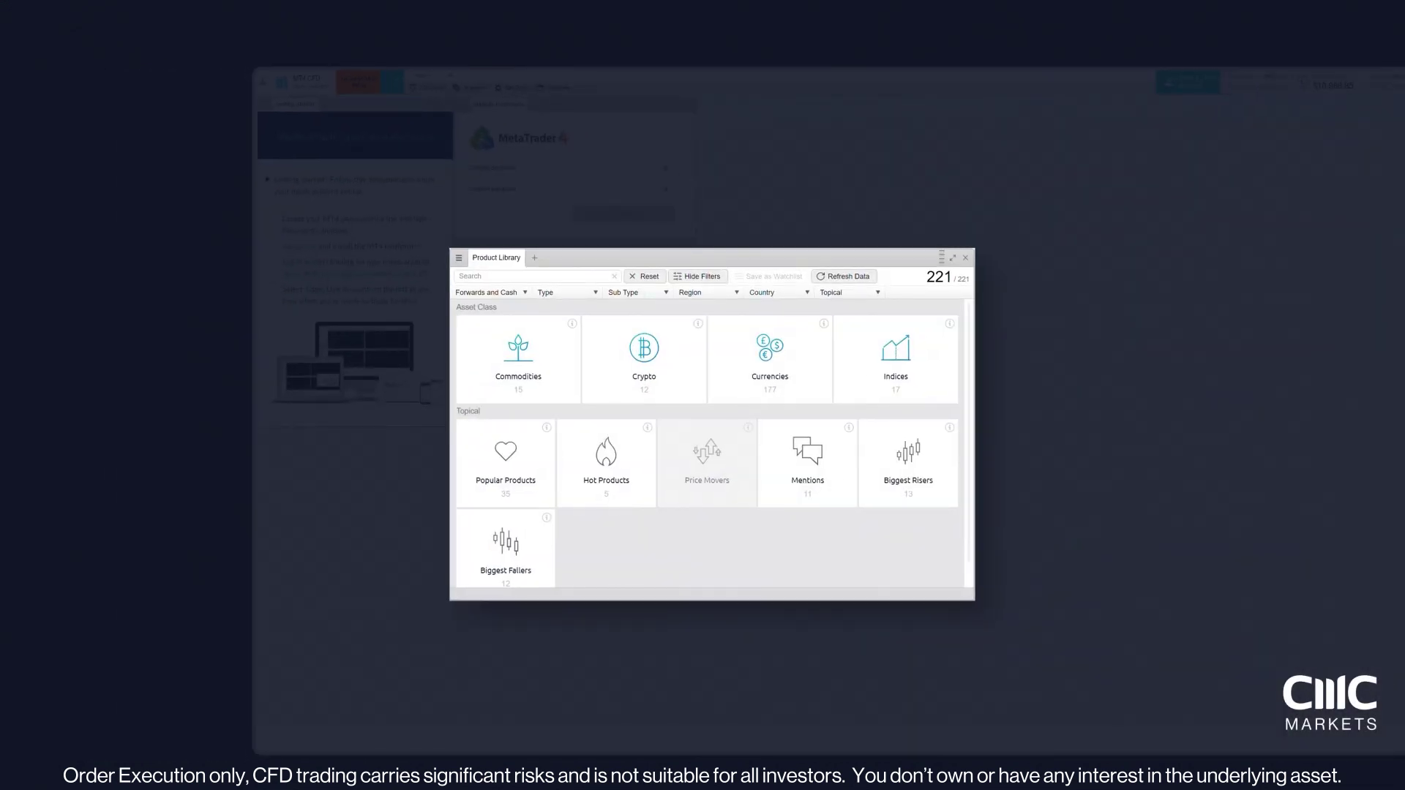
left_click(724, 355)
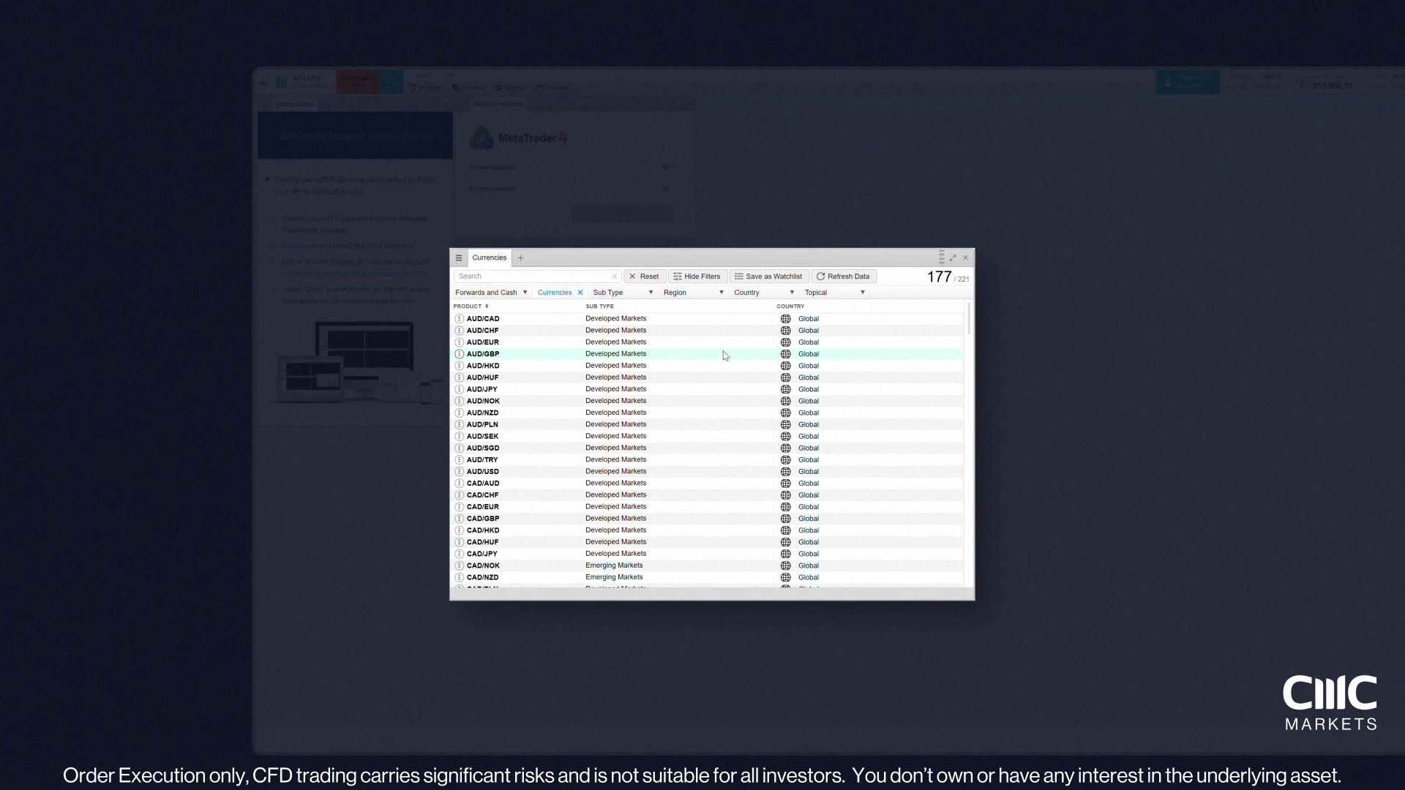
left_click(460, 472)
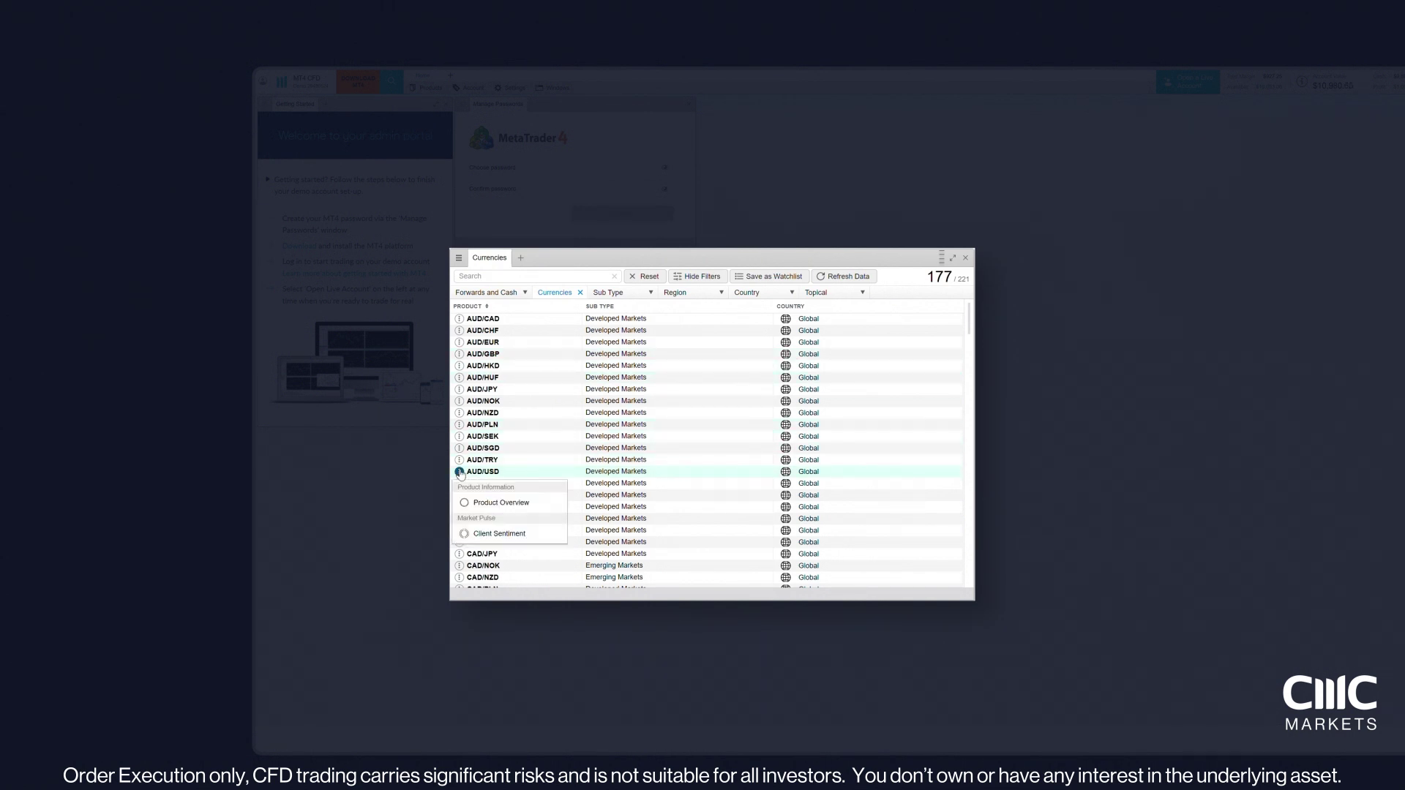
left_click(499, 503)
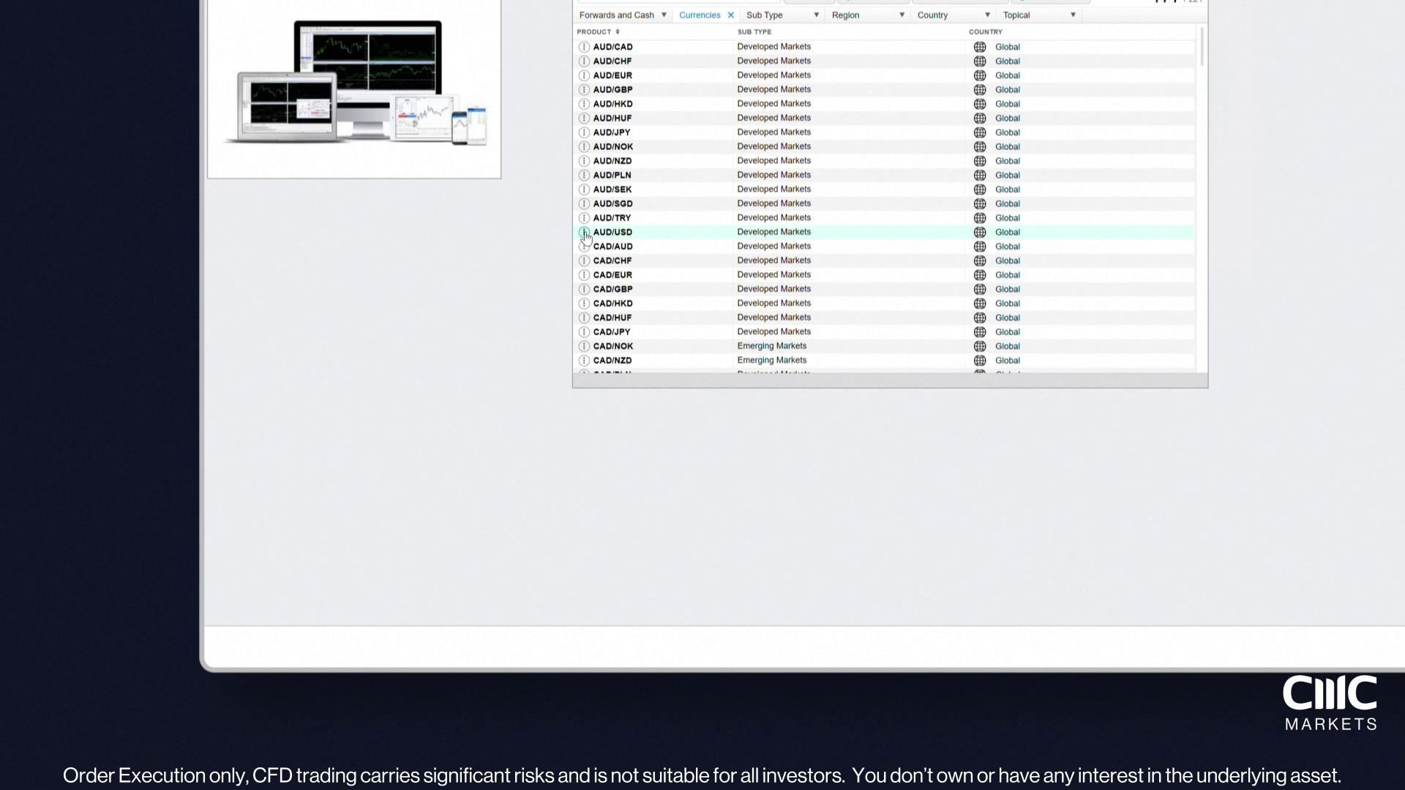
- View AUD/USD client sentiment, cycling through Top Clients, All Clients and Combined views
left_click(621, 306)
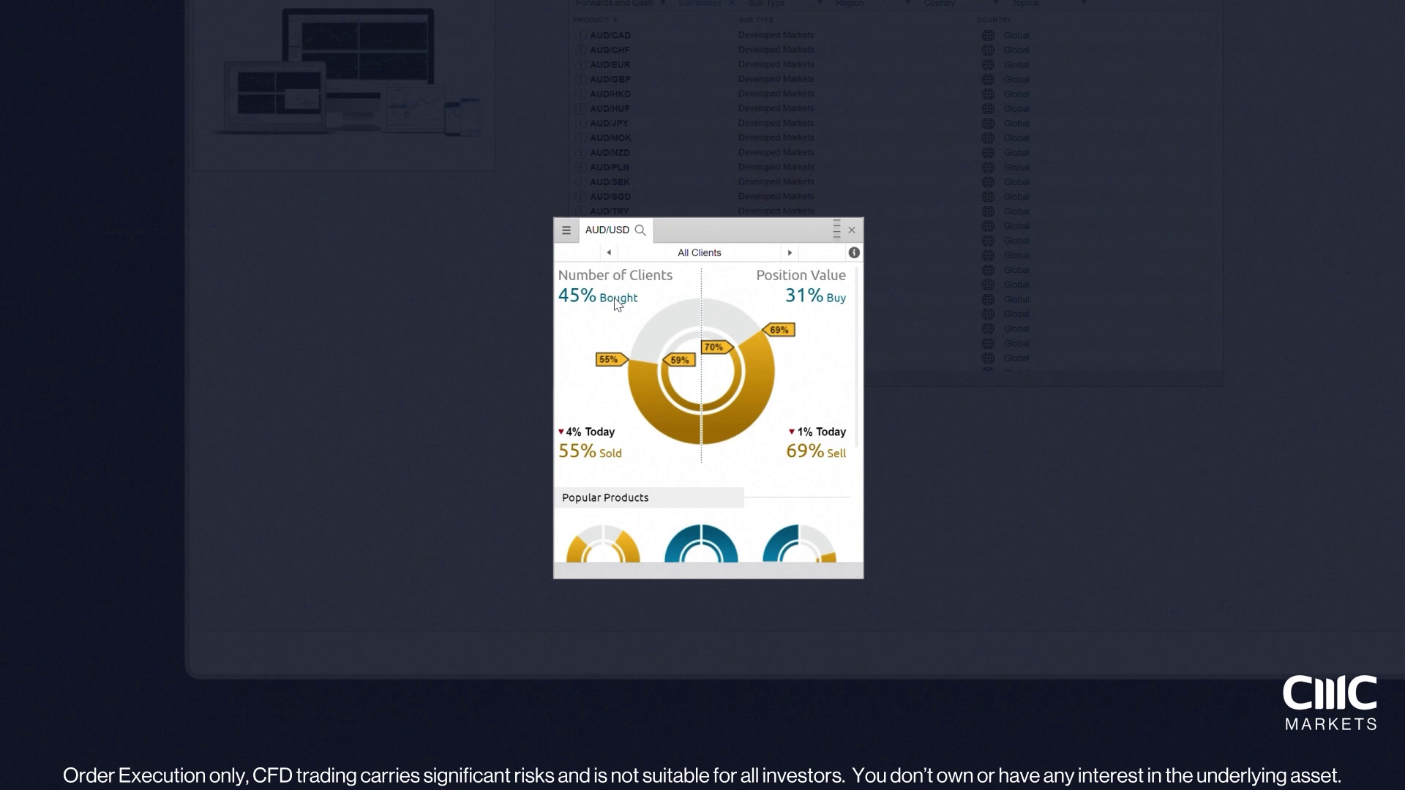
left_click(791, 251)
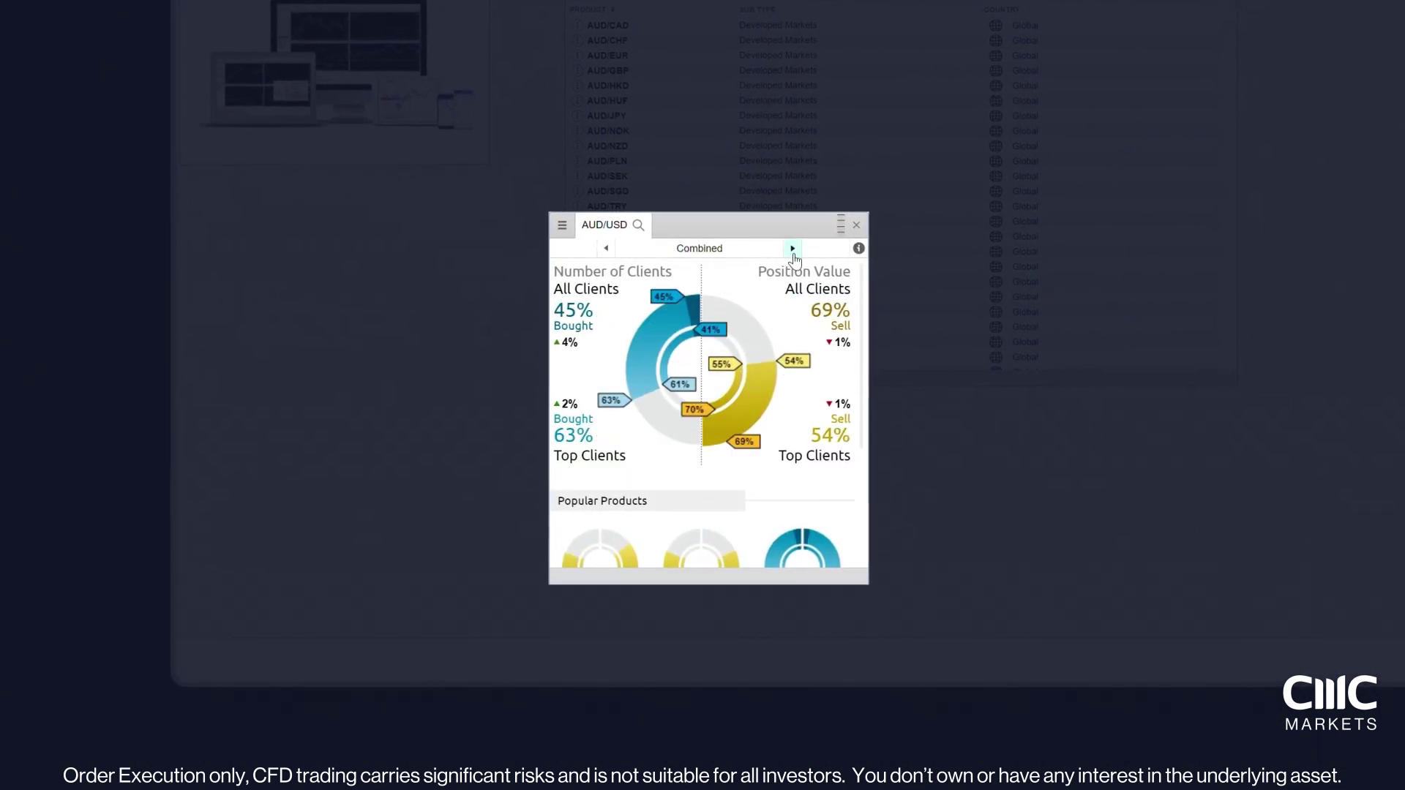
left_click(794, 251)
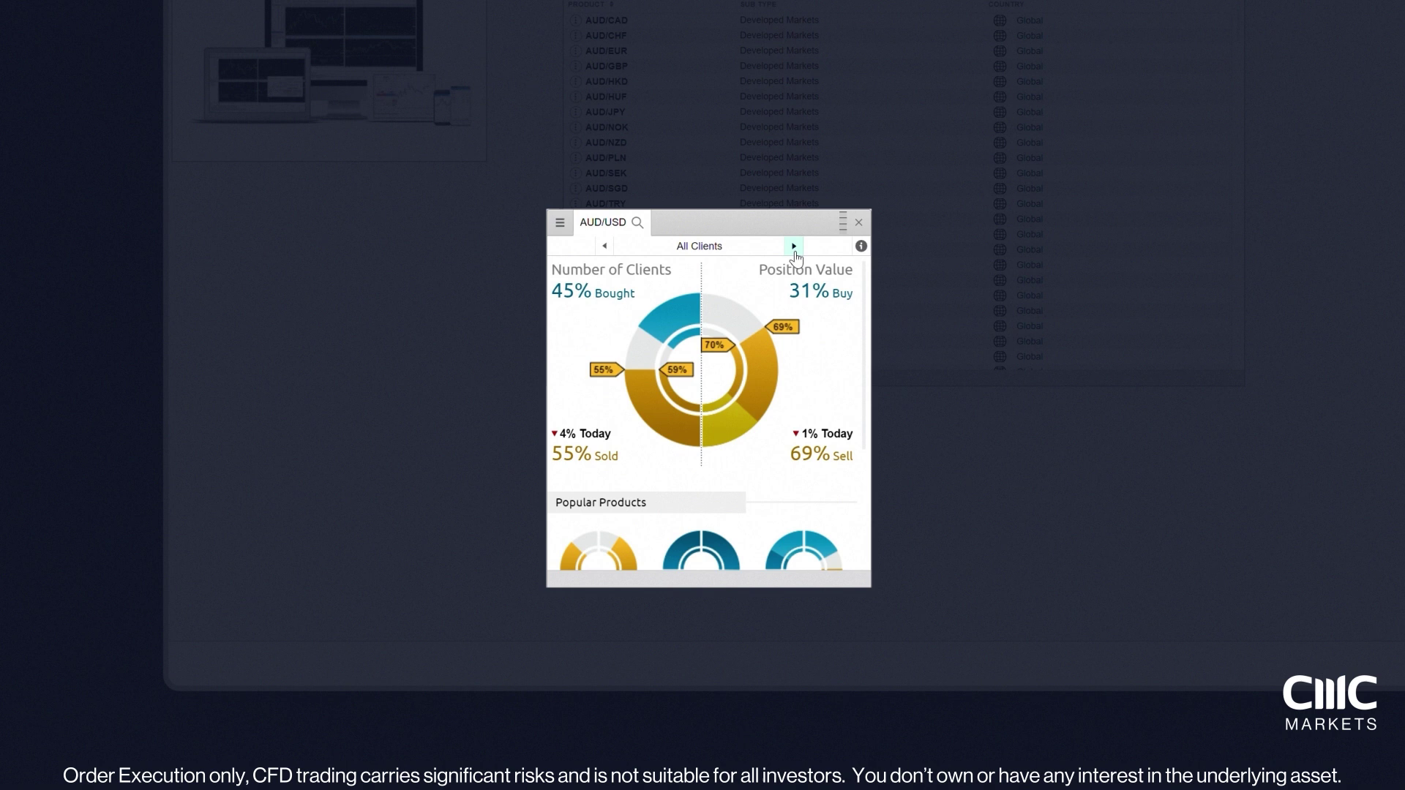
left_click(795, 251)
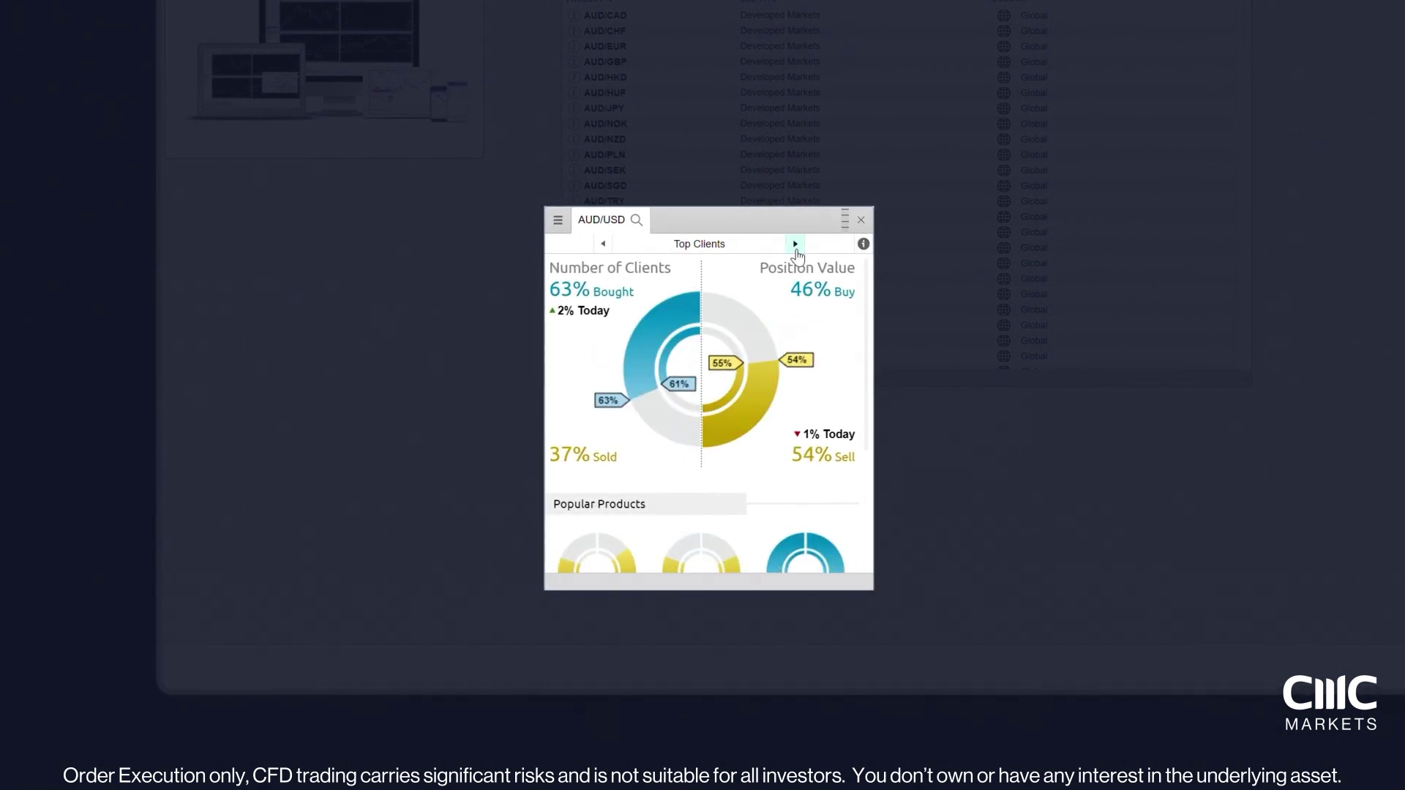
left_click(797, 250)
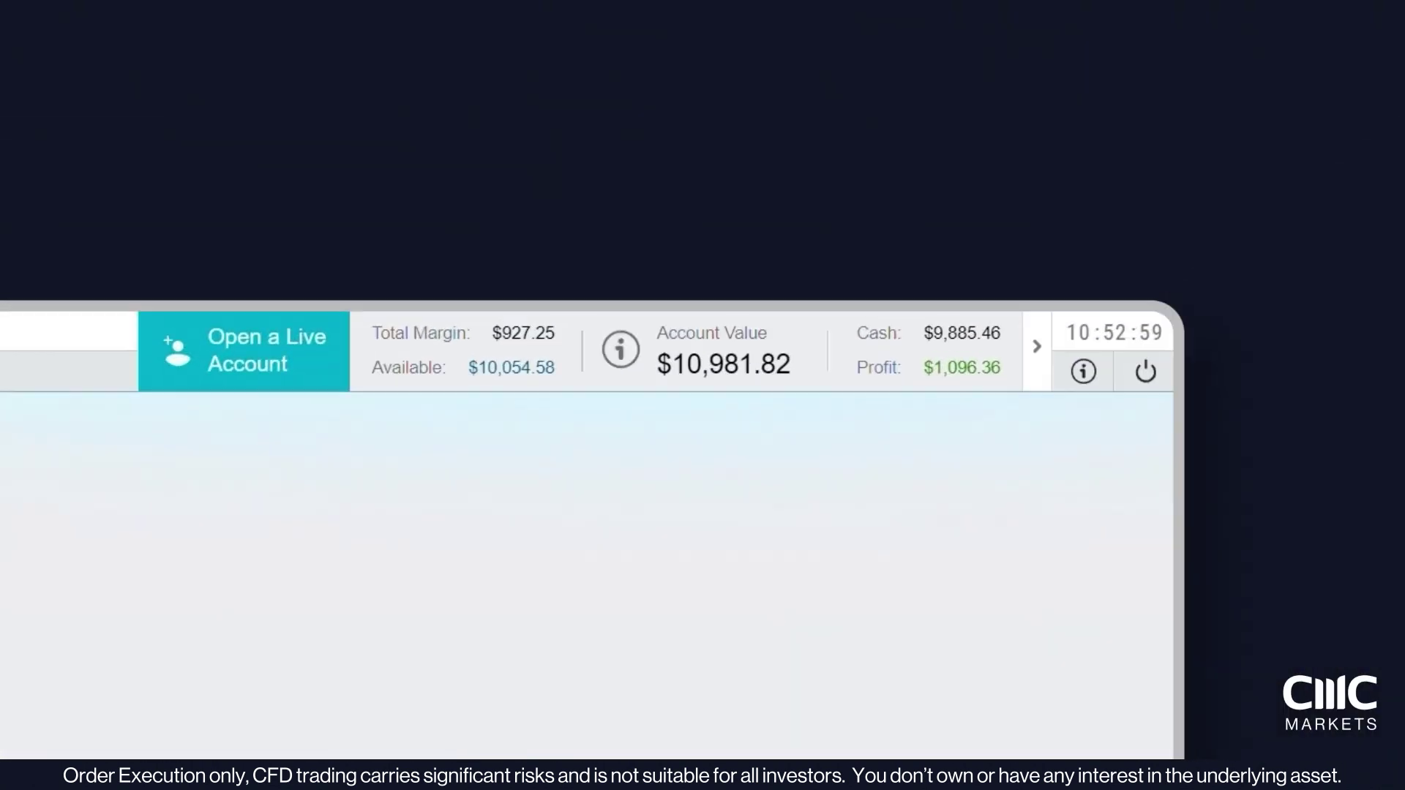
- Open the Balance panel from the Account Value area in the top bar
left_click(705, 386)
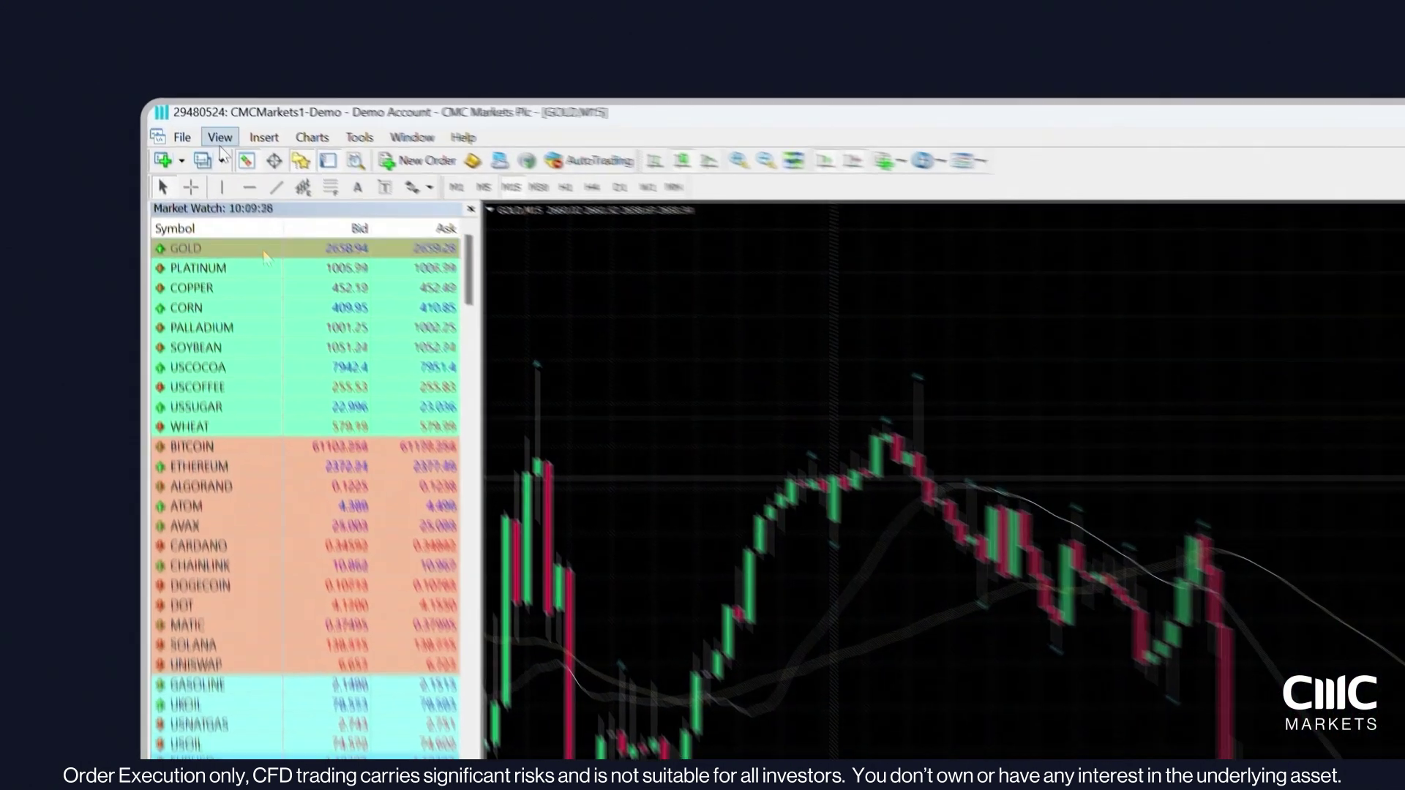
- Show Market Watch and review the GOLD contract specification
left_click(205, 118)
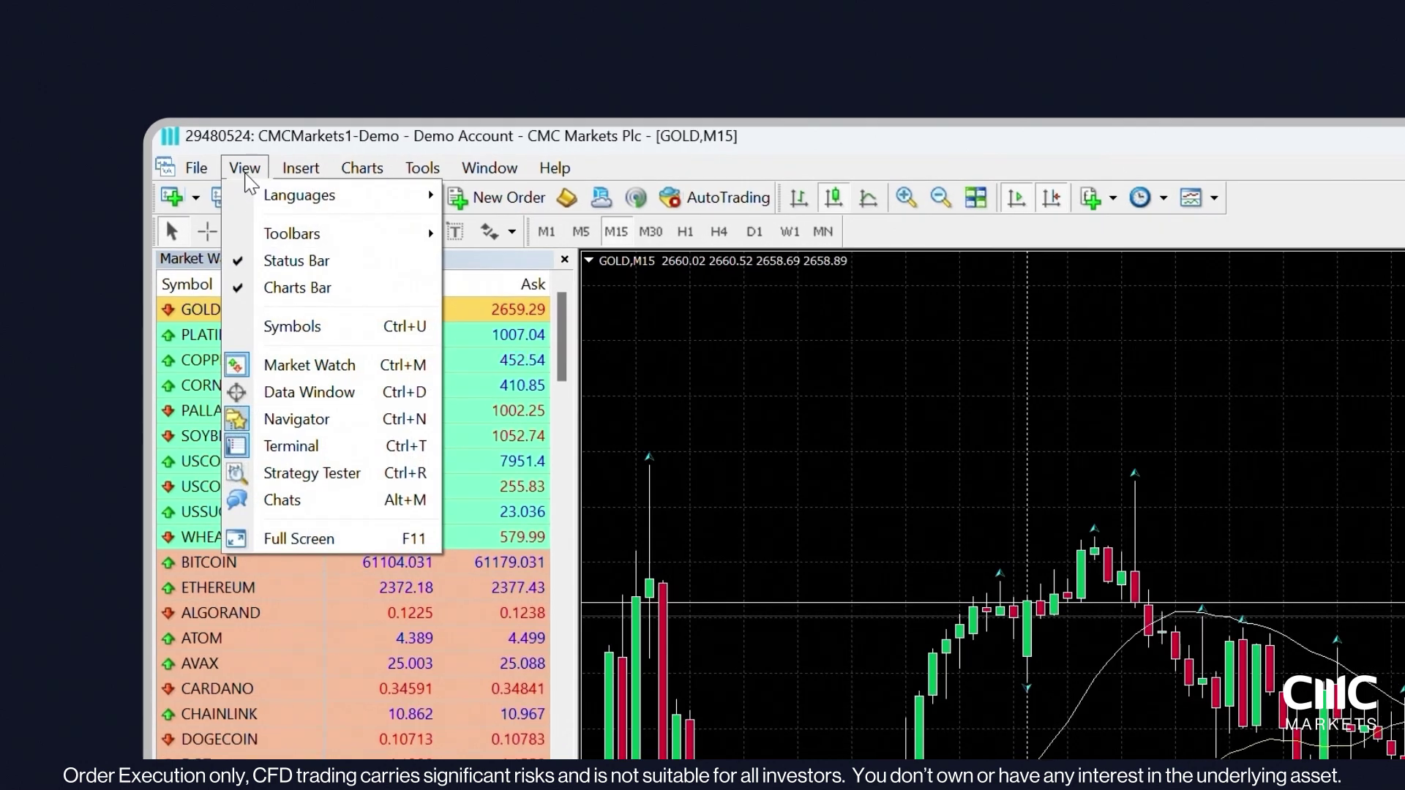
left_click(313, 365)
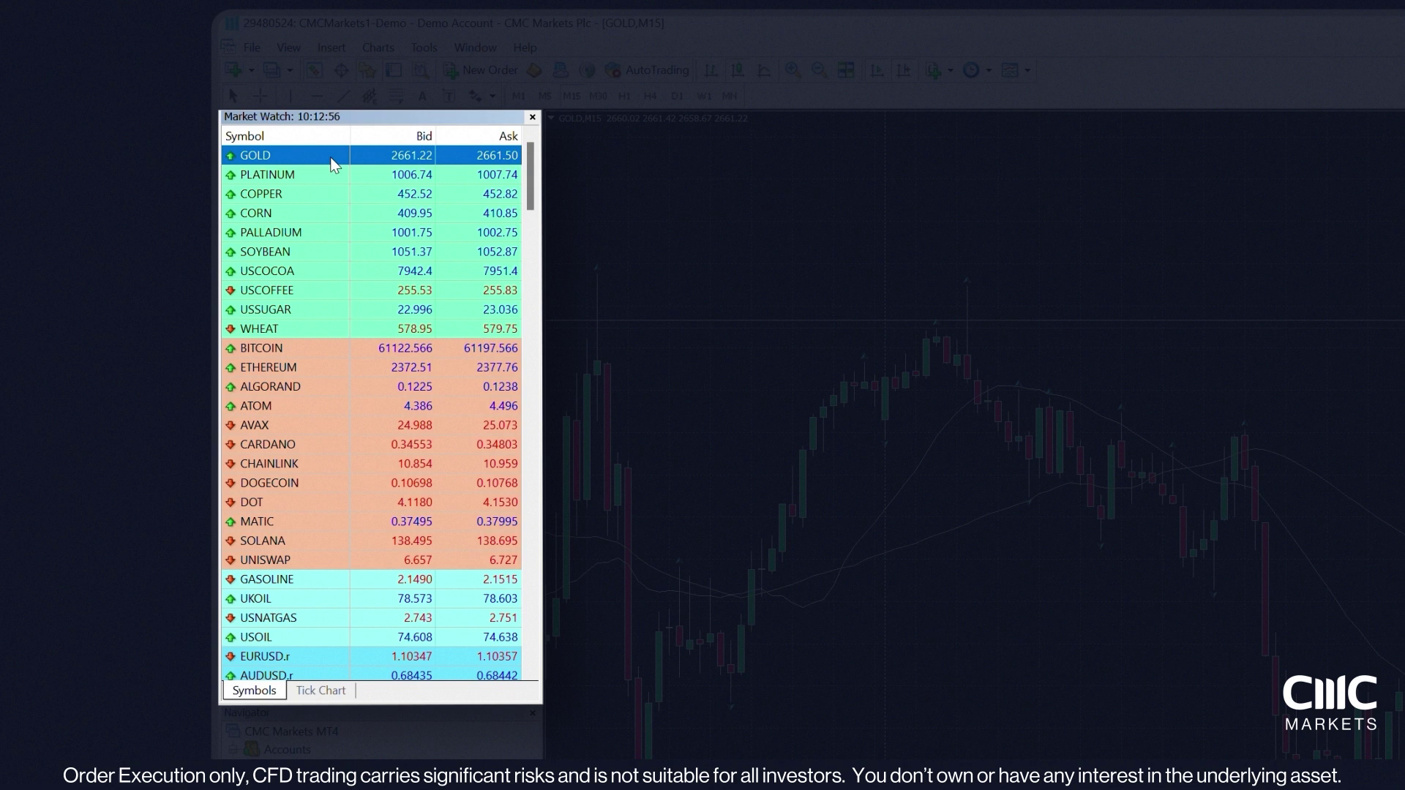
right_click(331, 156)
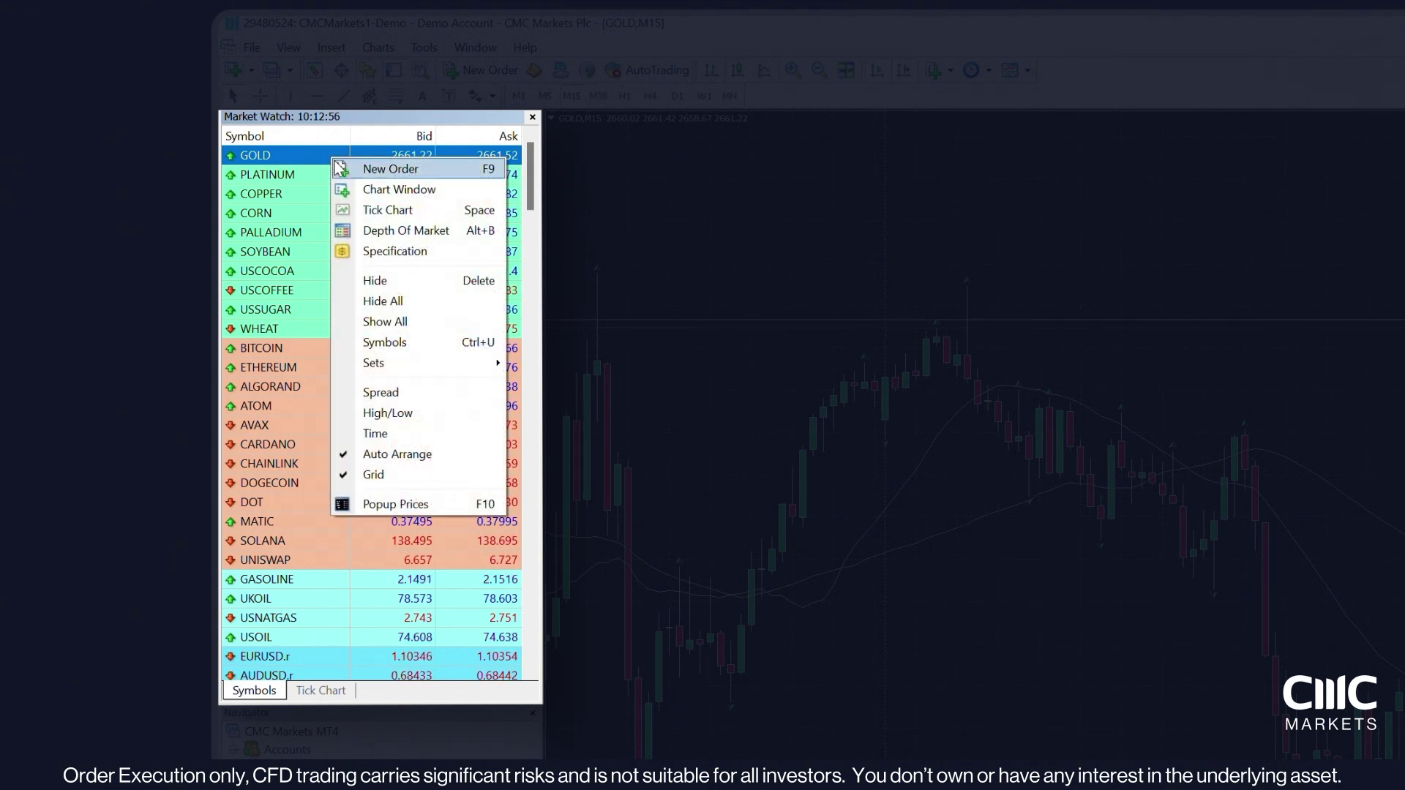
left_click(399, 256)
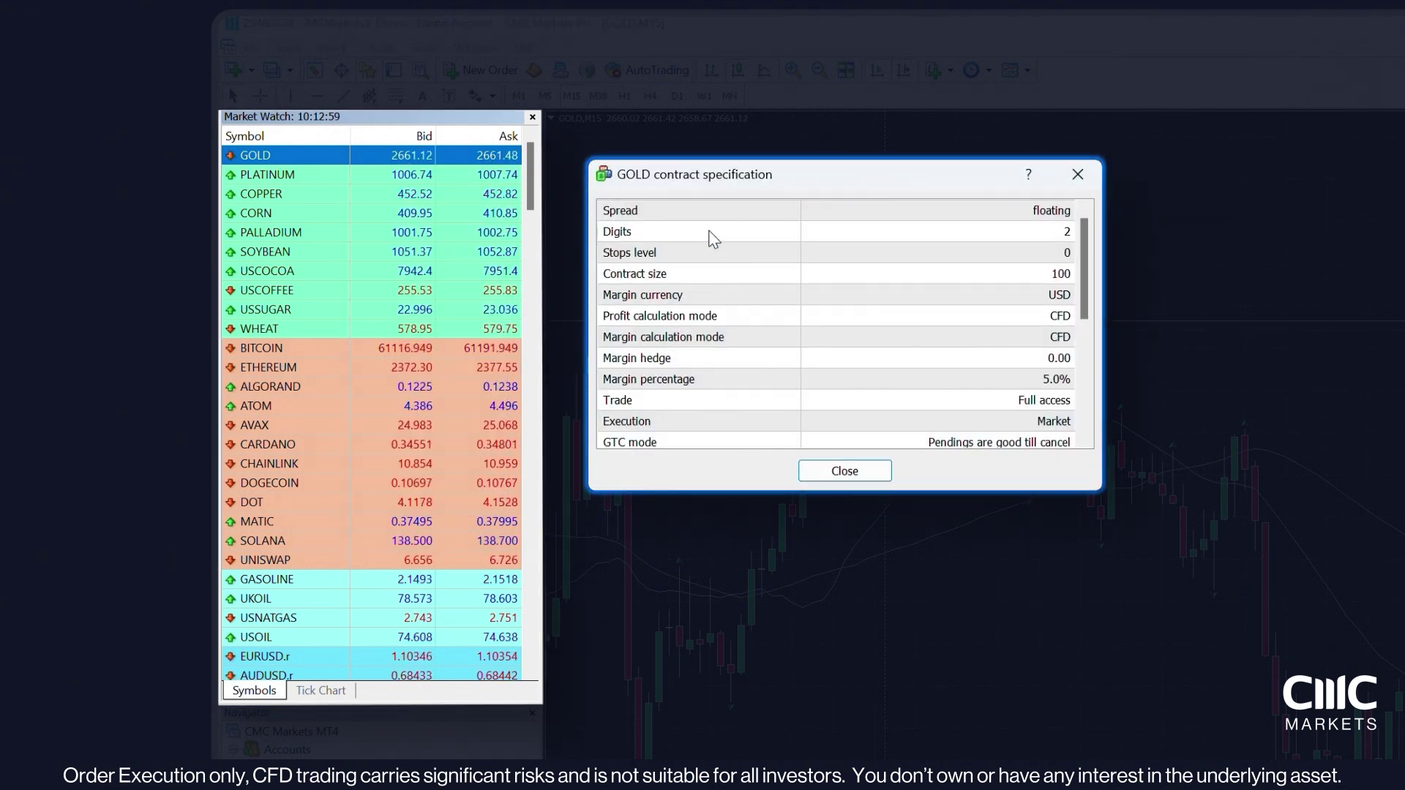
left_click(1078, 174)
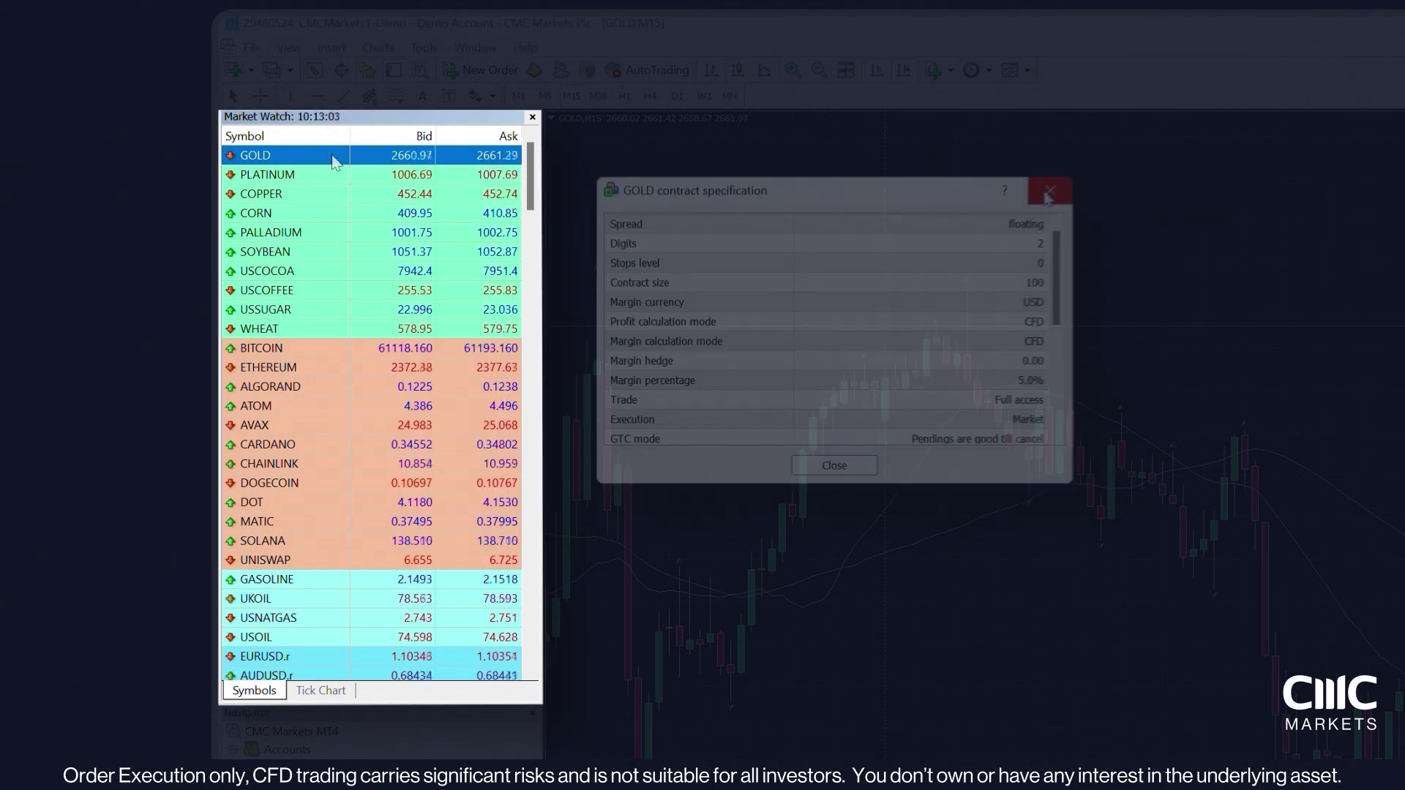
- Show SILVER from the Symbols list and drag PALLADIUM up to sit below GOLD
right_click(332, 155)
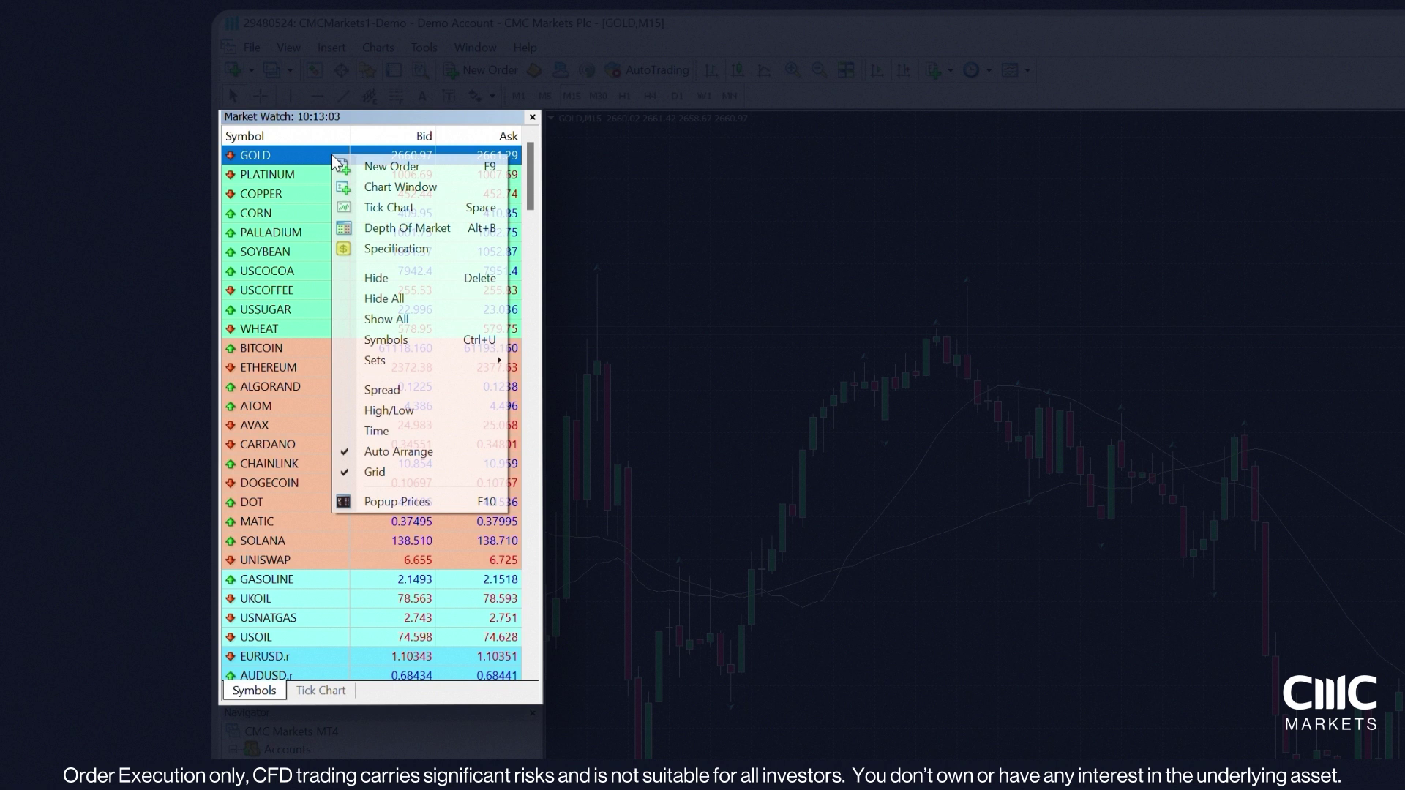
left_click(380, 341)
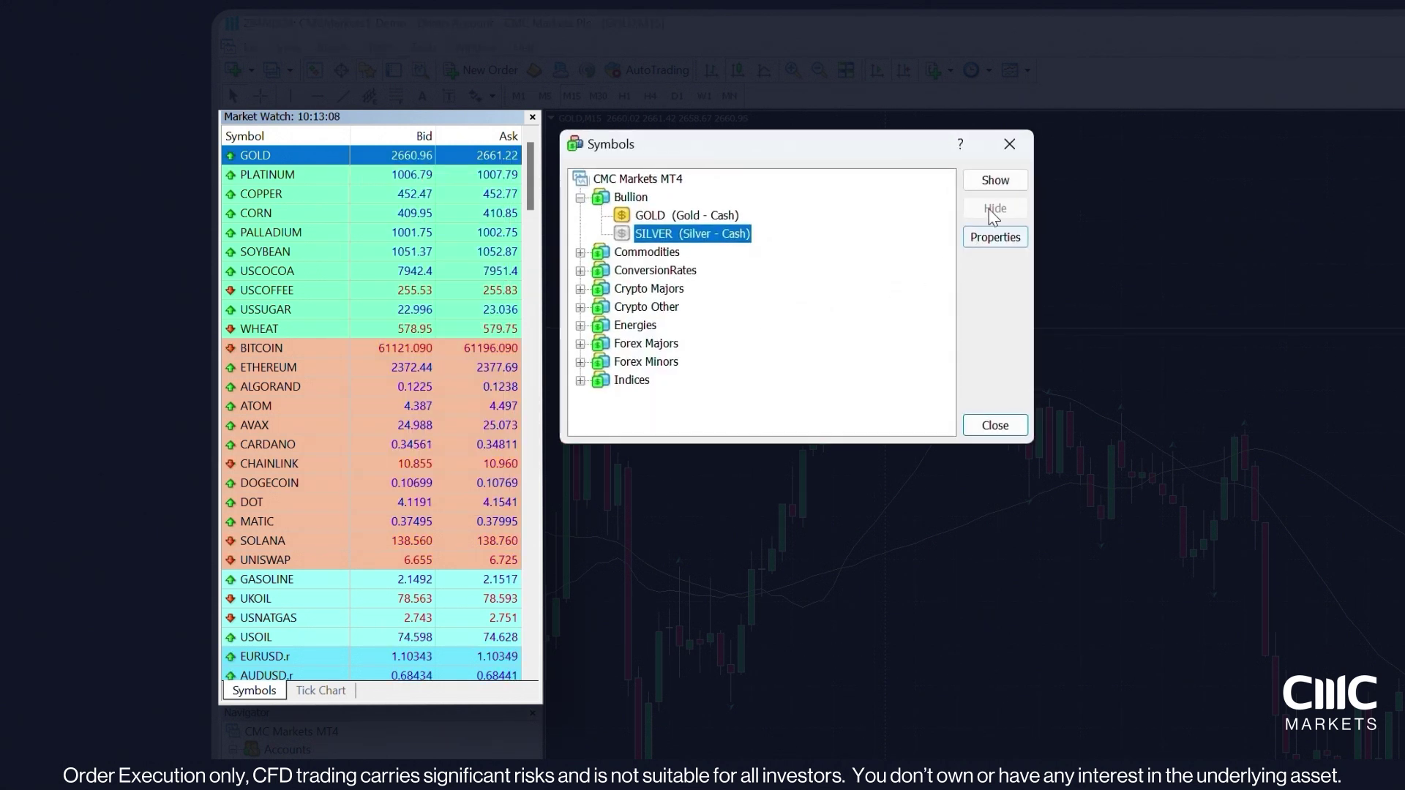
left_click(997, 184)
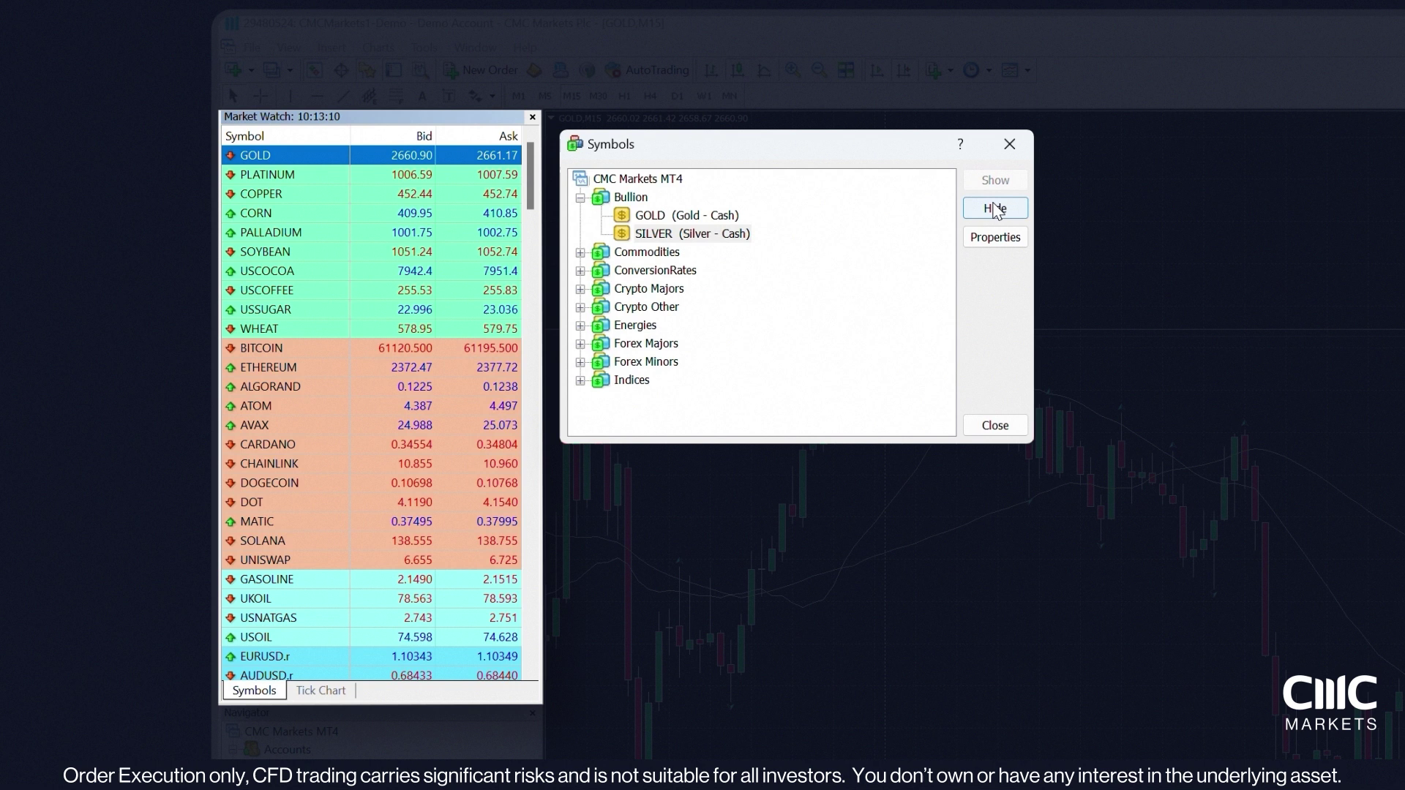
key("Escape")
left_click(306, 232)
left_click_drag(306, 232, 305, 167)
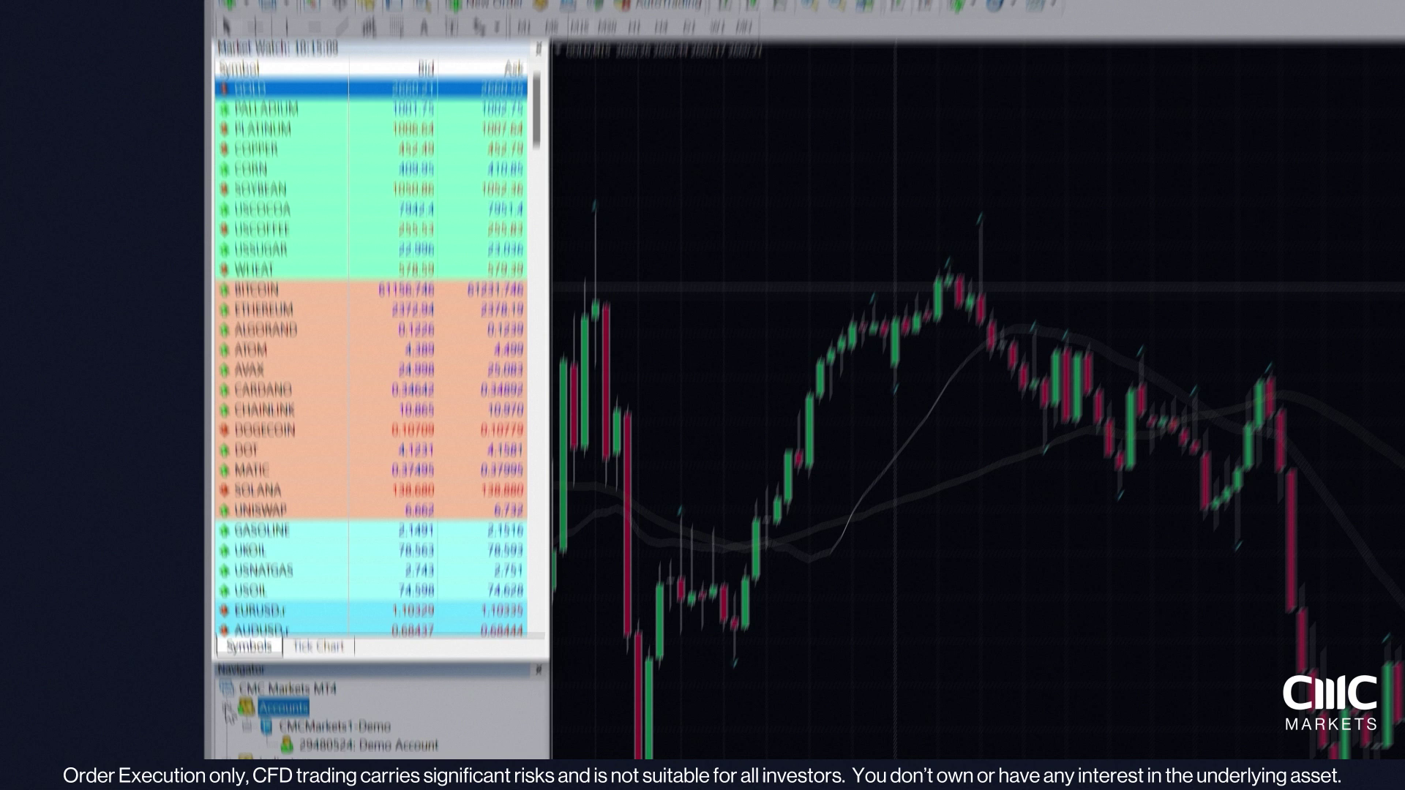
- Expand Accounts to select the Demo Account, then expand and collapse Indicators, Expert Advisors and Scripts
left_click(233, 750)
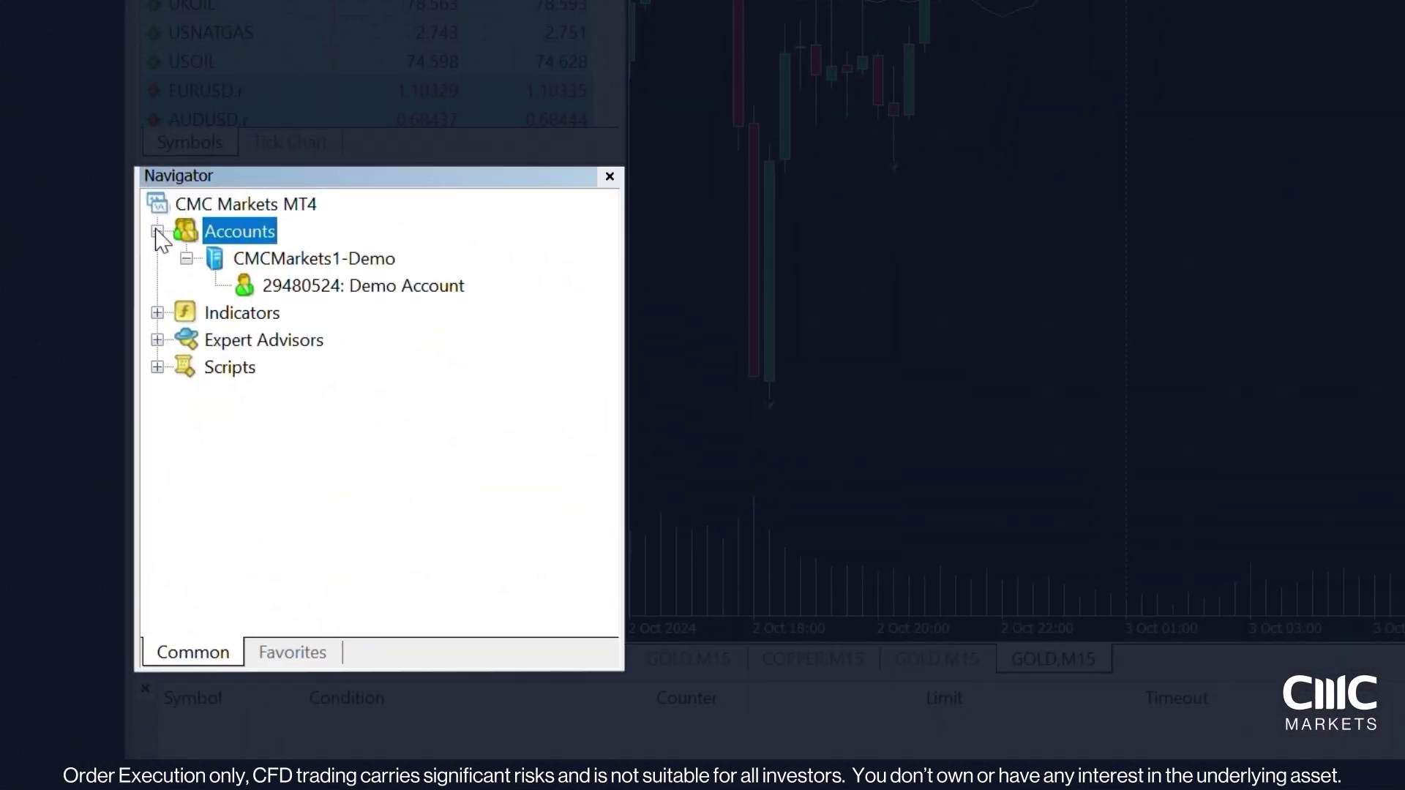
left_click(335, 291)
left_click(156, 312)
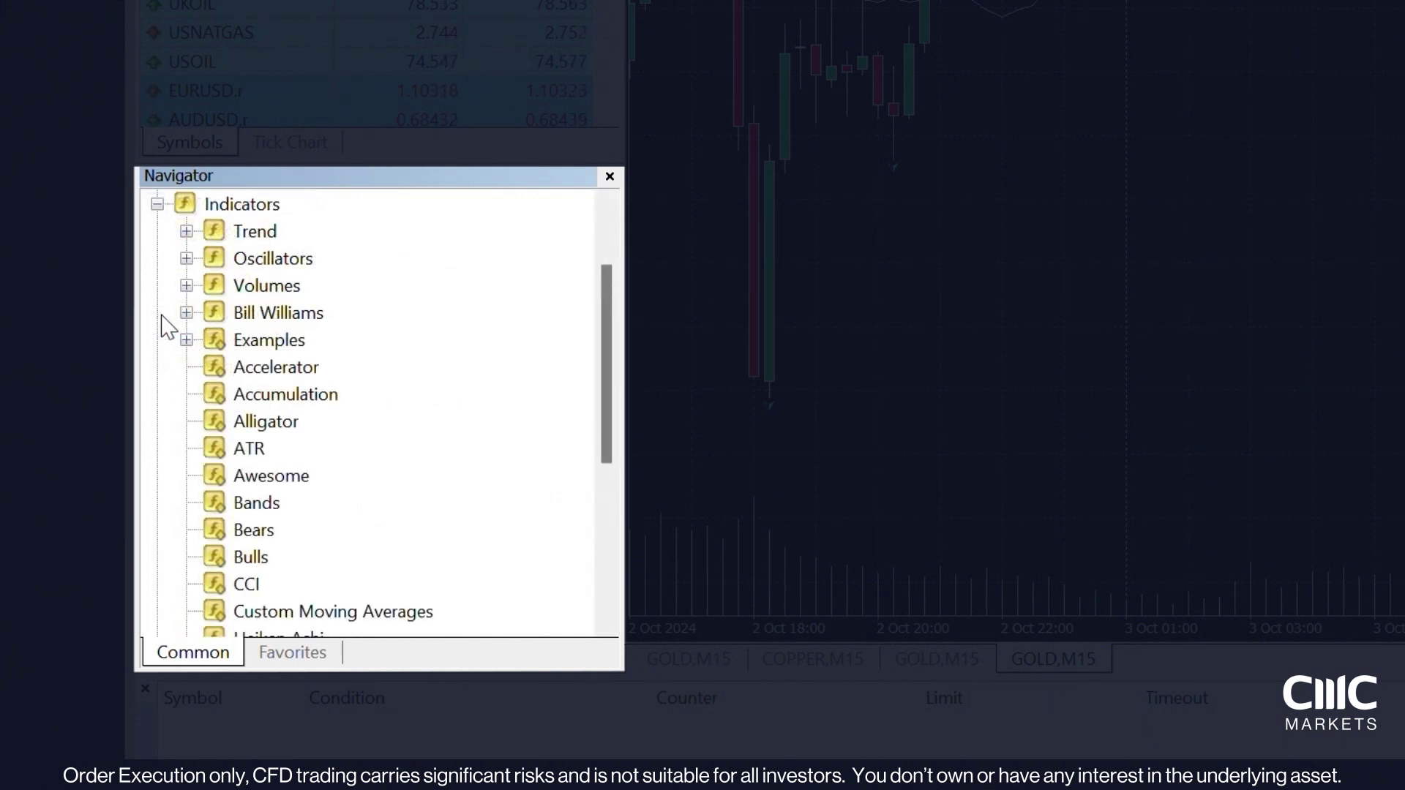
left_click(157, 205)
left_click(157, 340)
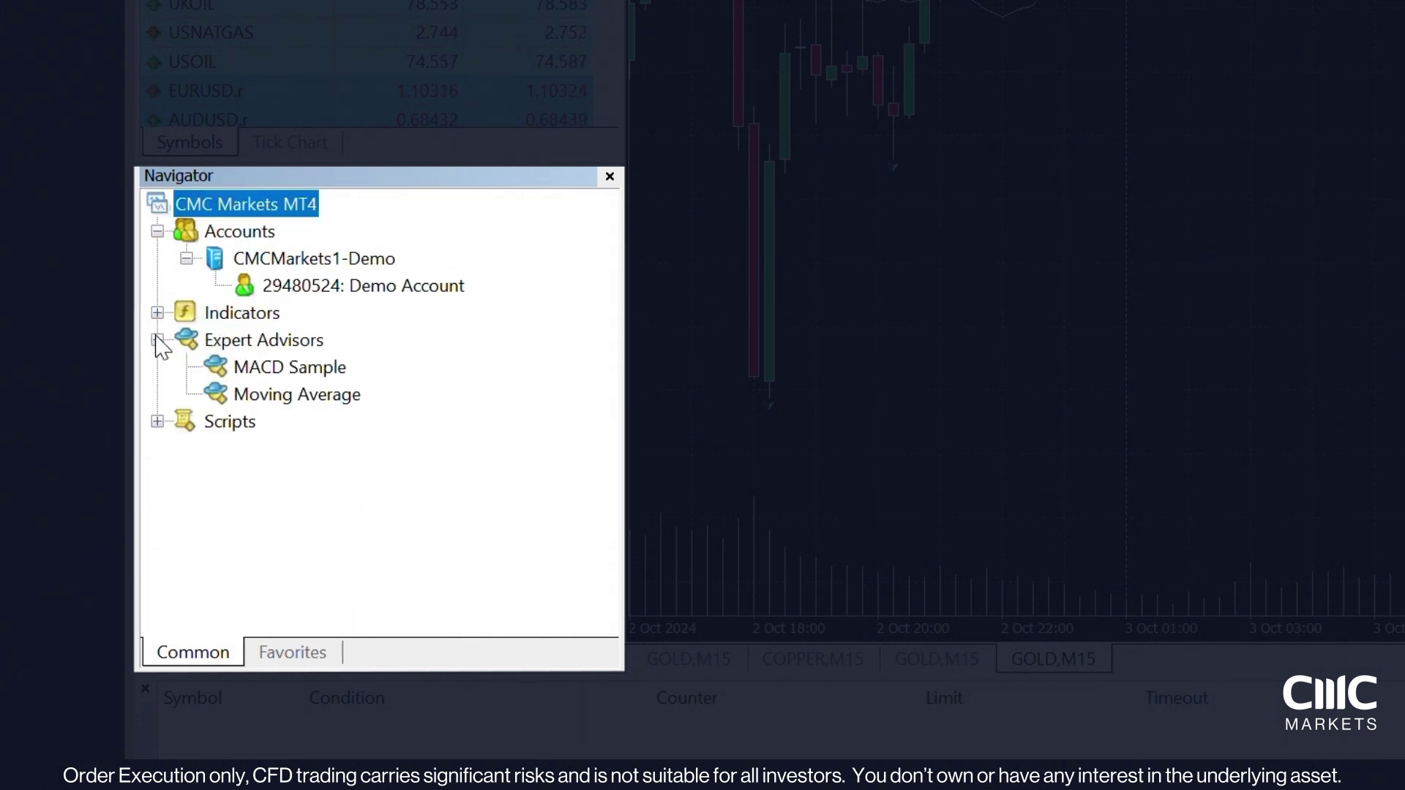
left_click(157, 340)
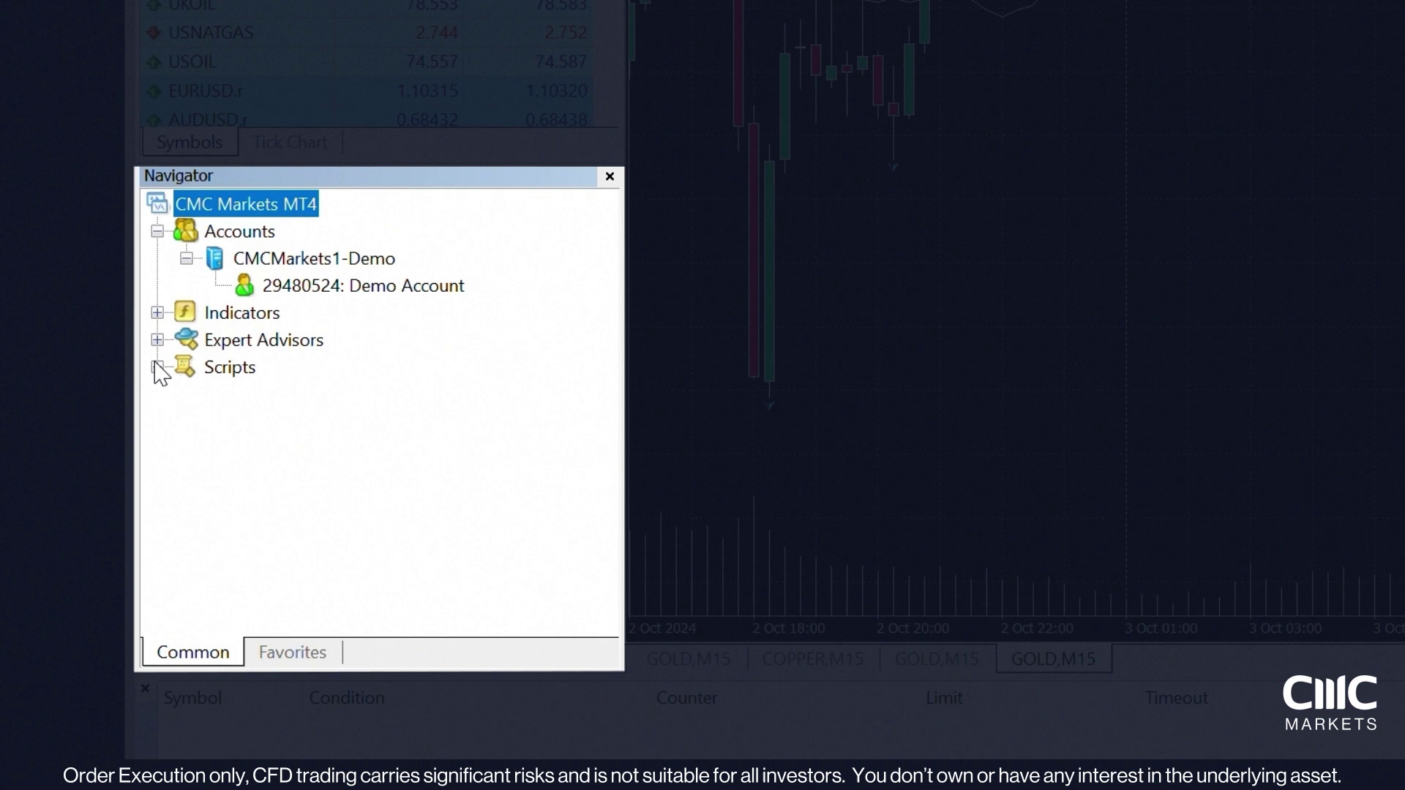
left_click(157, 366)
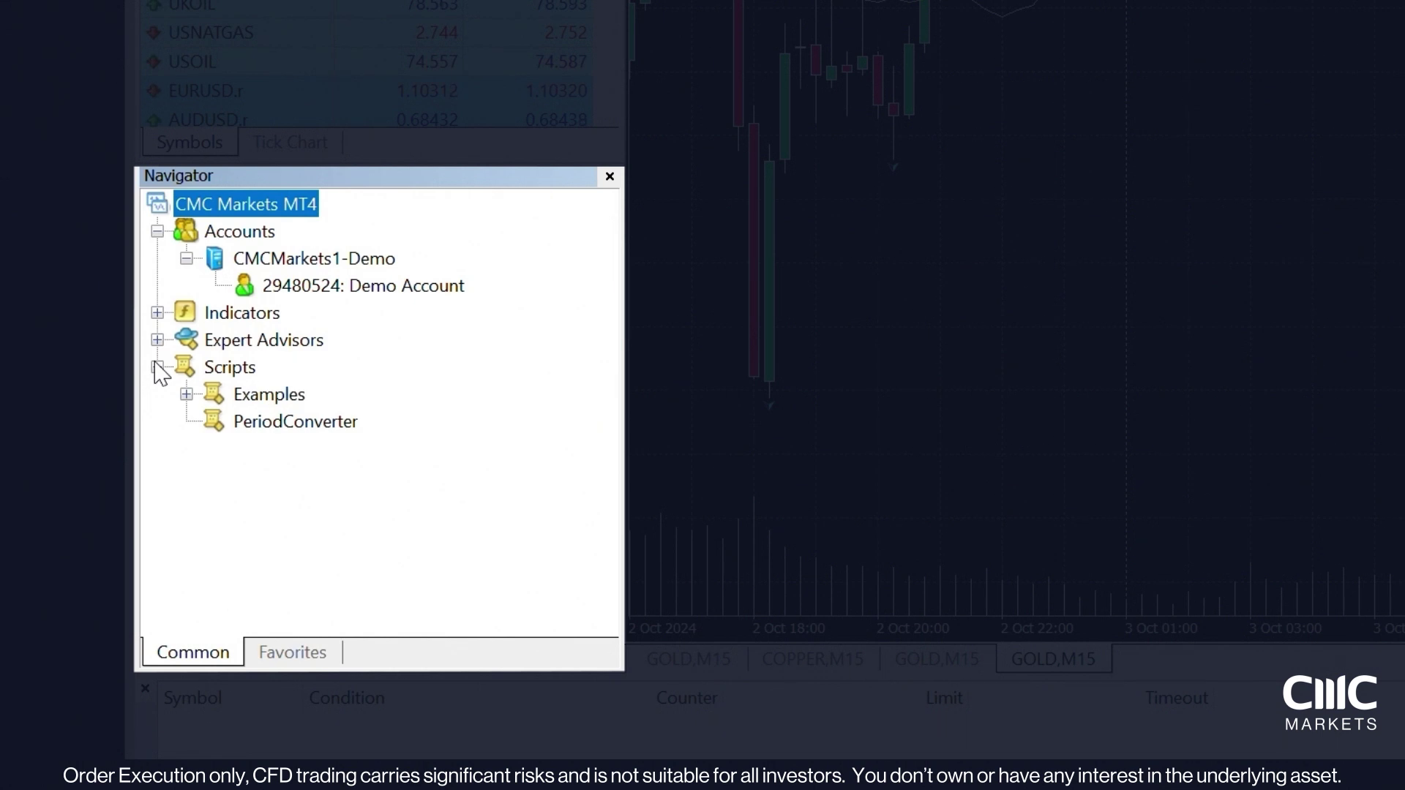
left_click(157, 367)
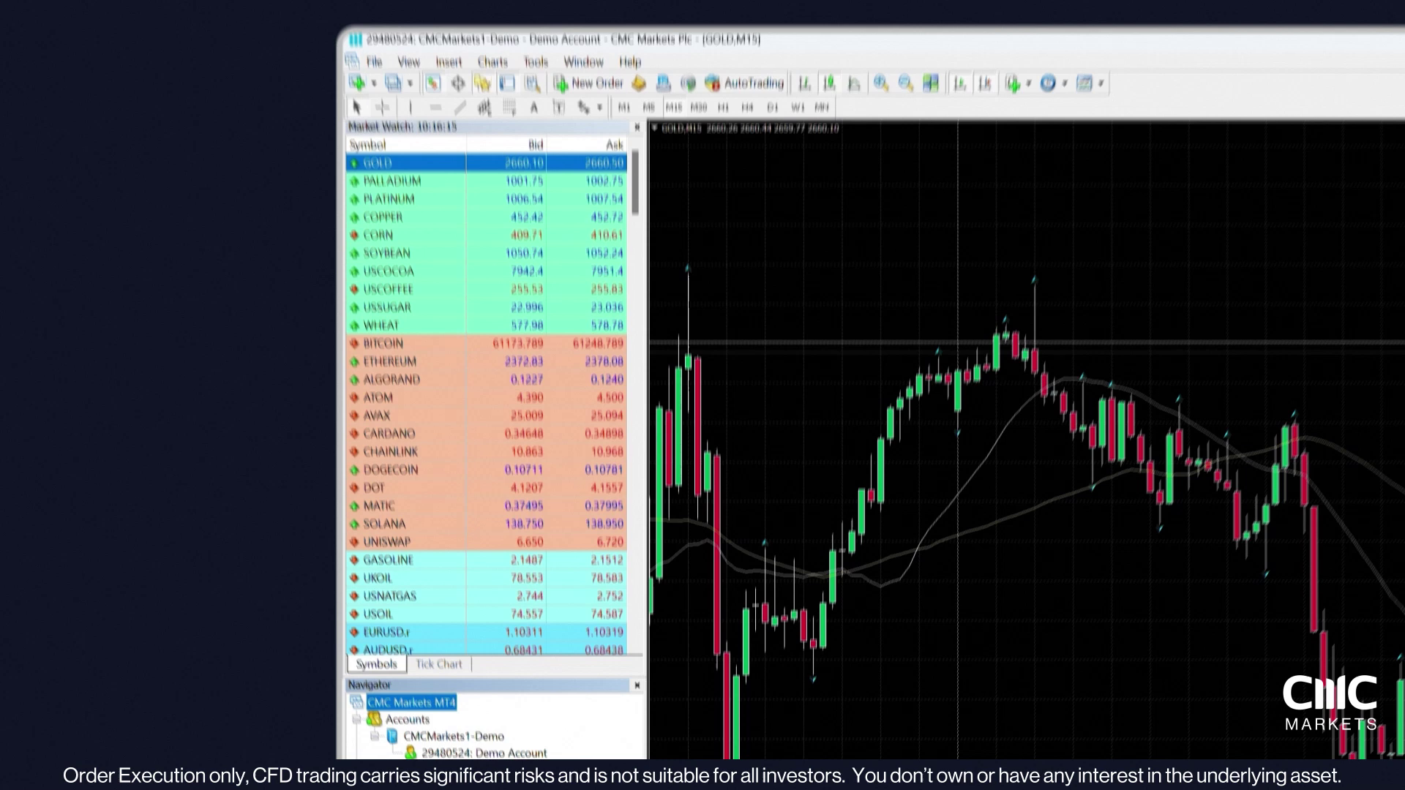
- Open the Terminal and view its Exposure, Account History, News, Alerts, Experts and Journal tabs
left_click(418, 110)
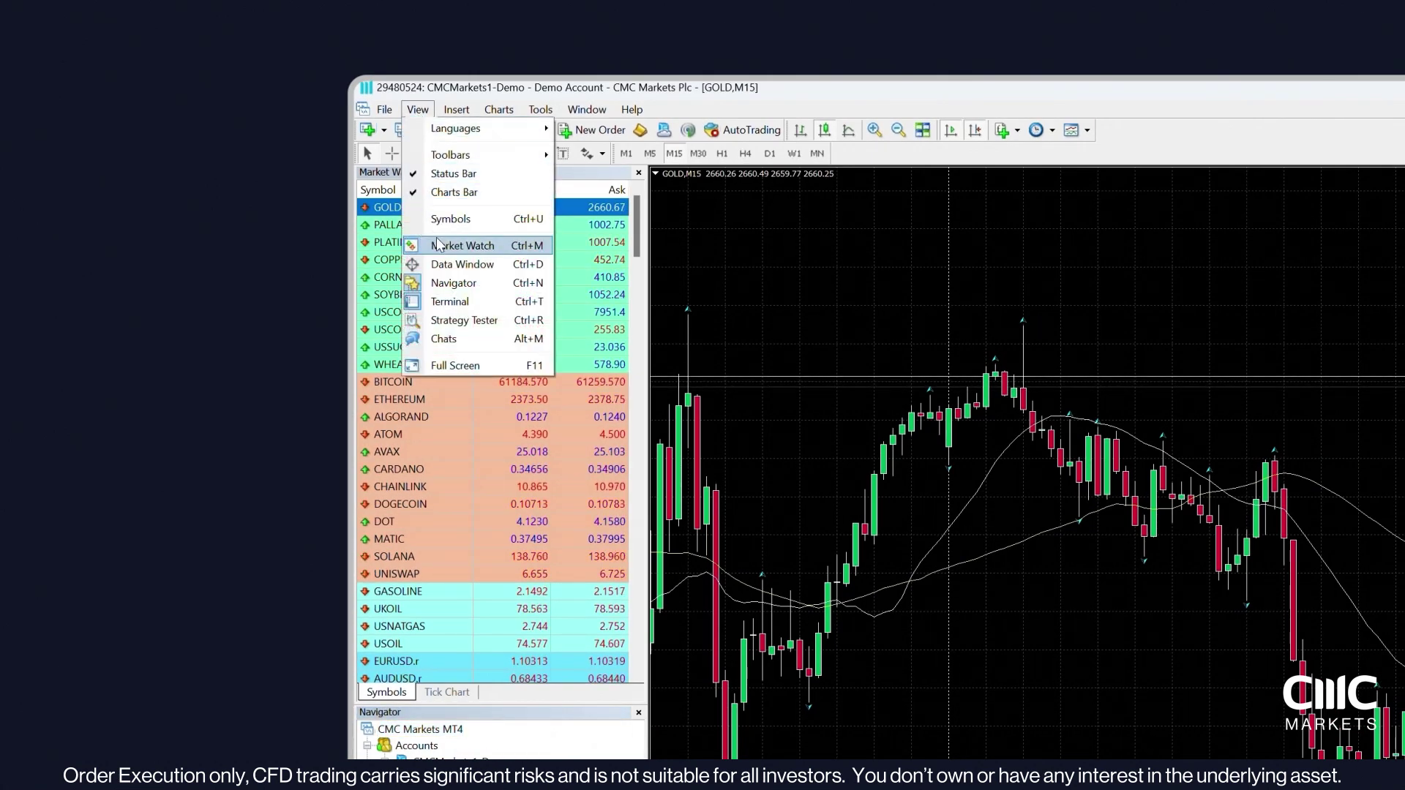
left_click(448, 291)
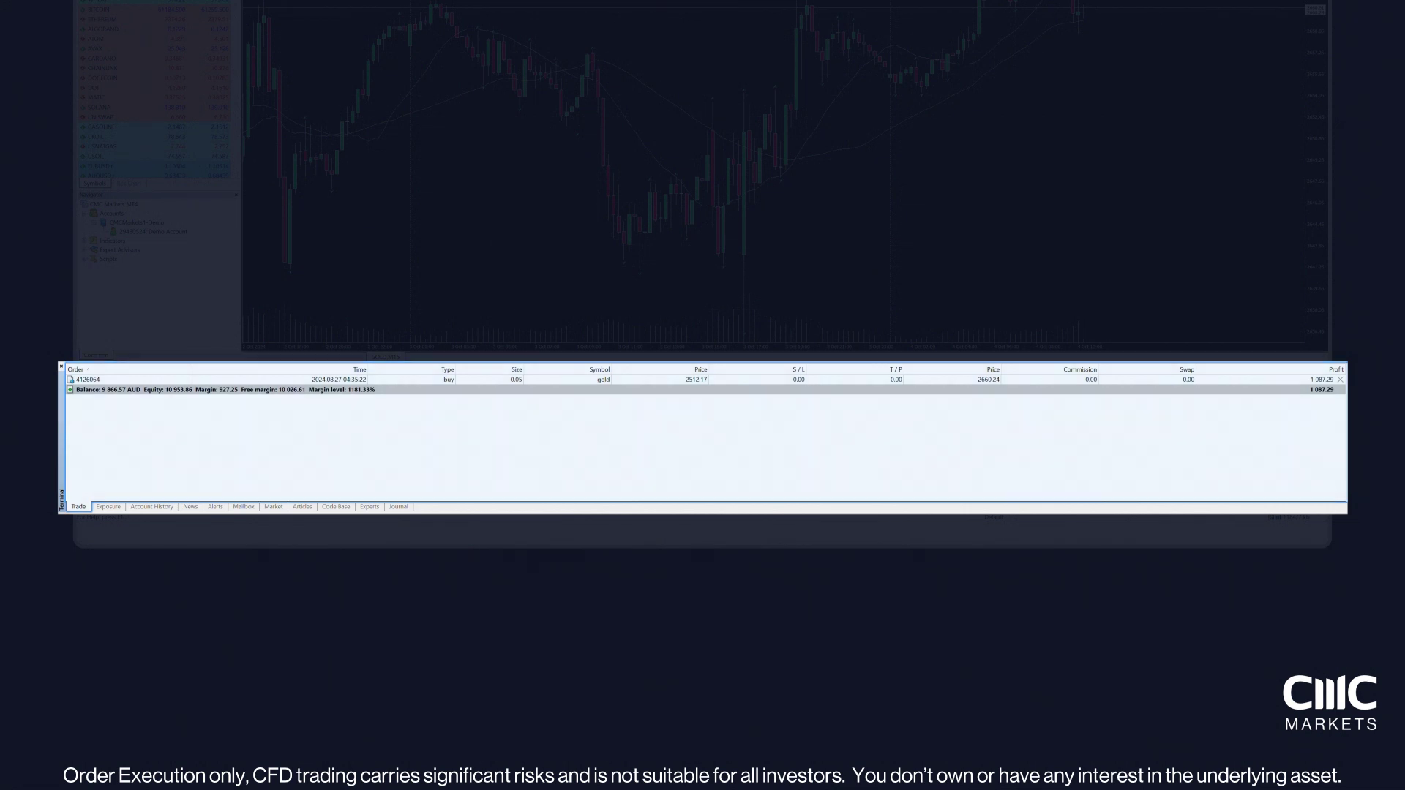
left_click(108, 507)
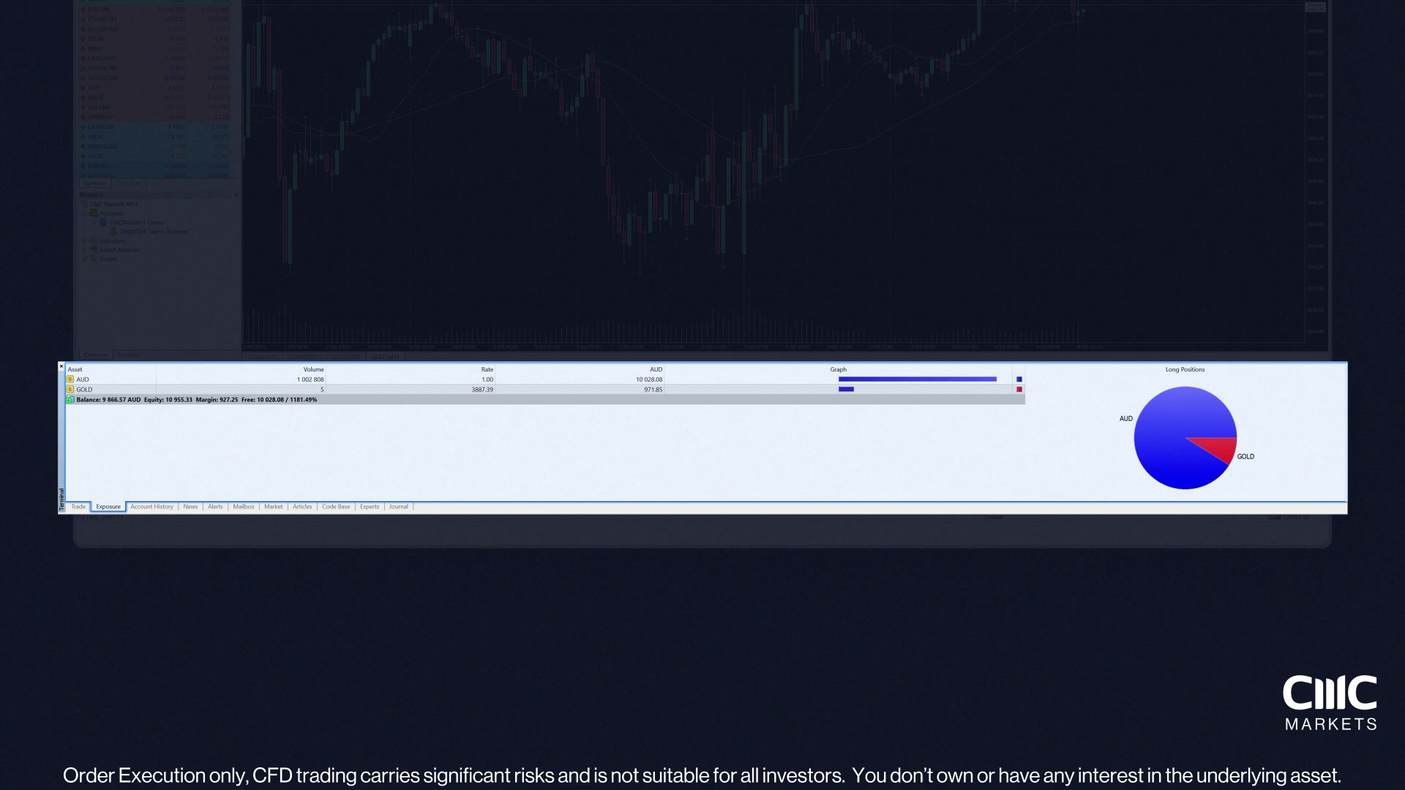
left_click(151, 506)
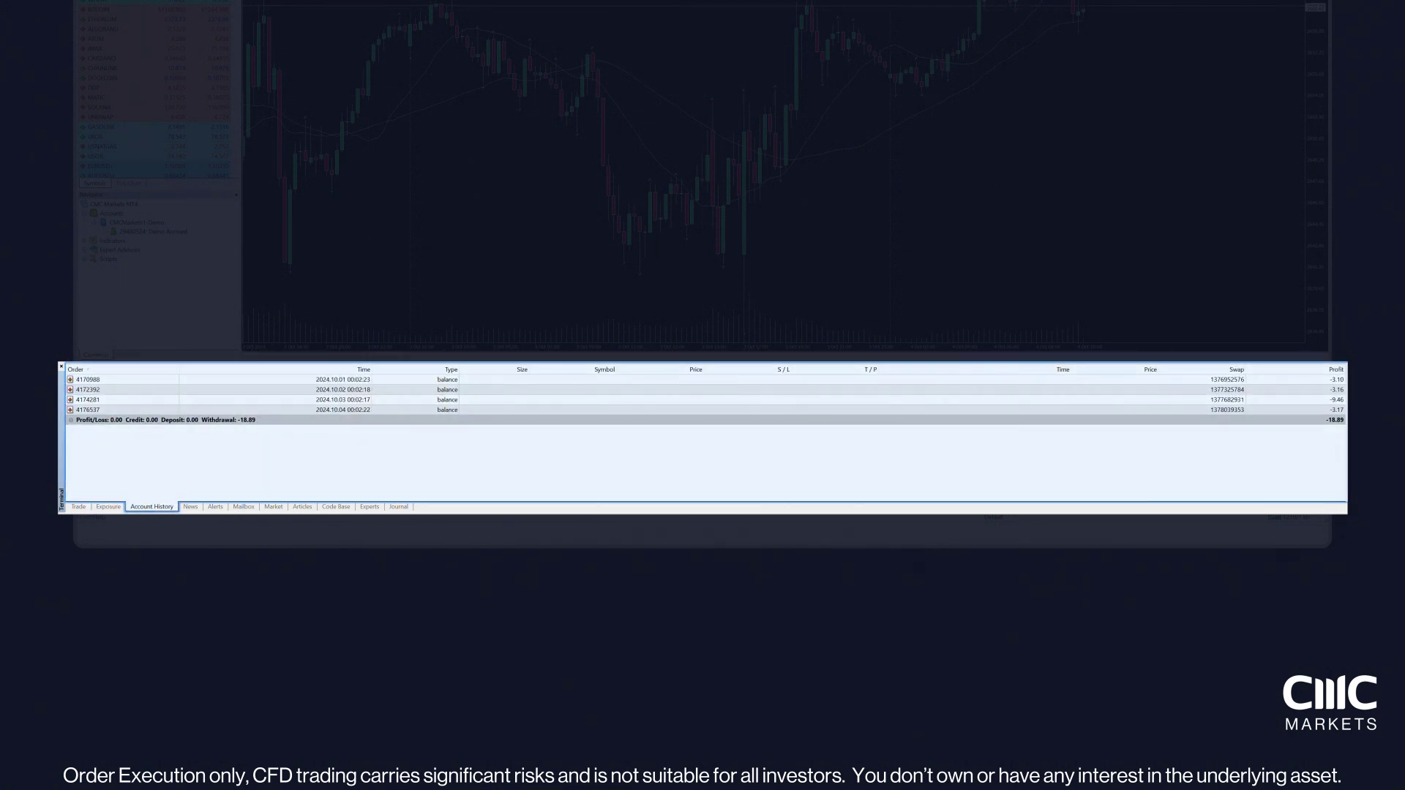
left_click(190, 507)
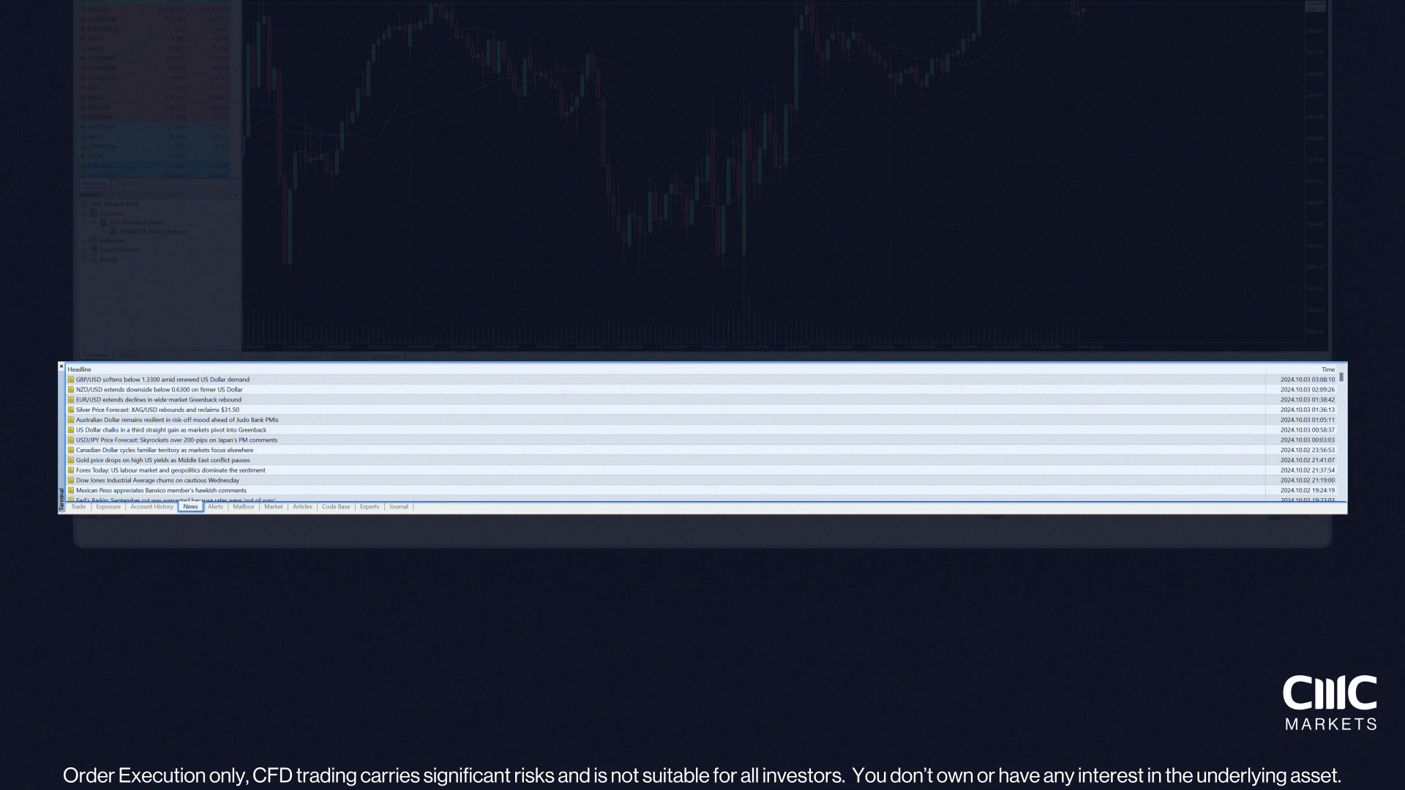
left_click(215, 507)
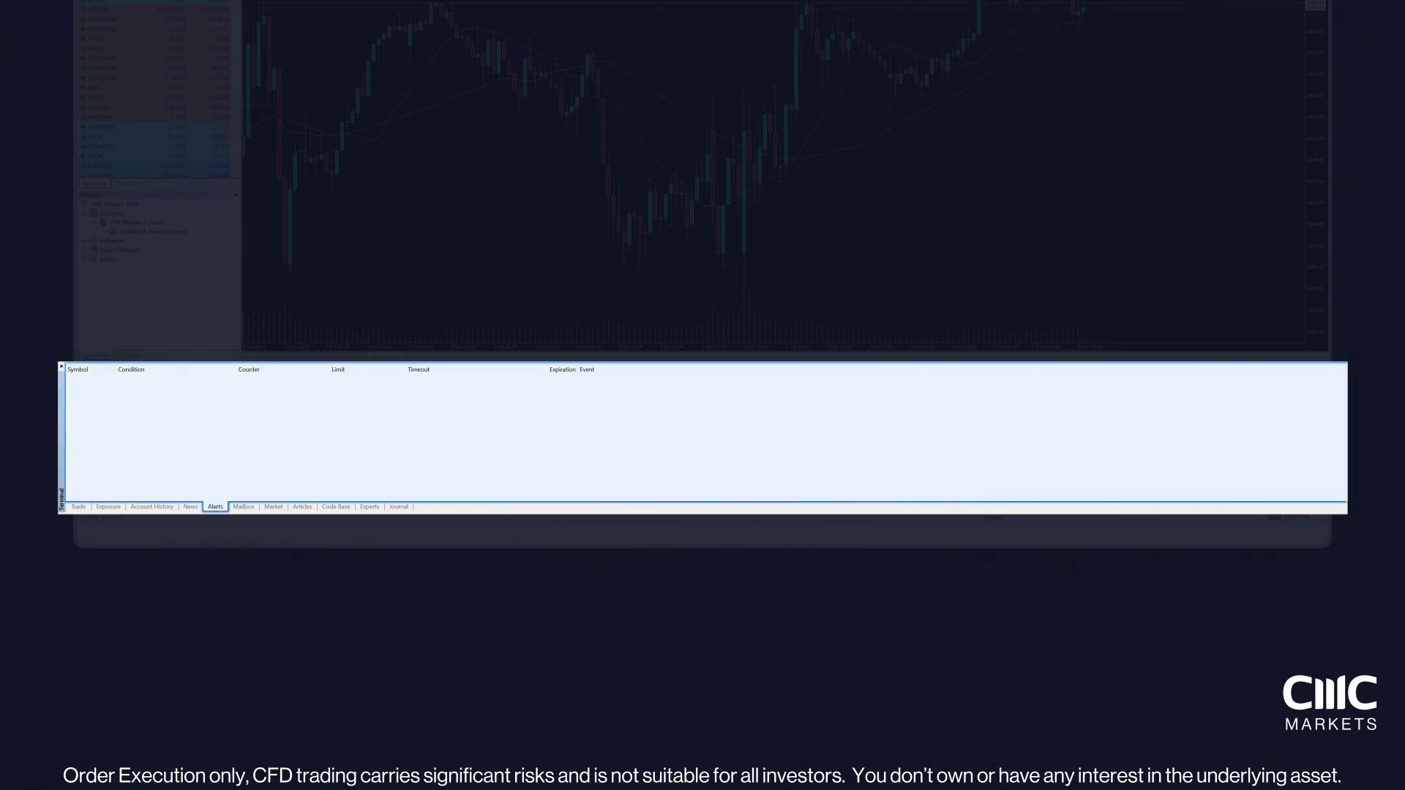
left_click(370, 507)
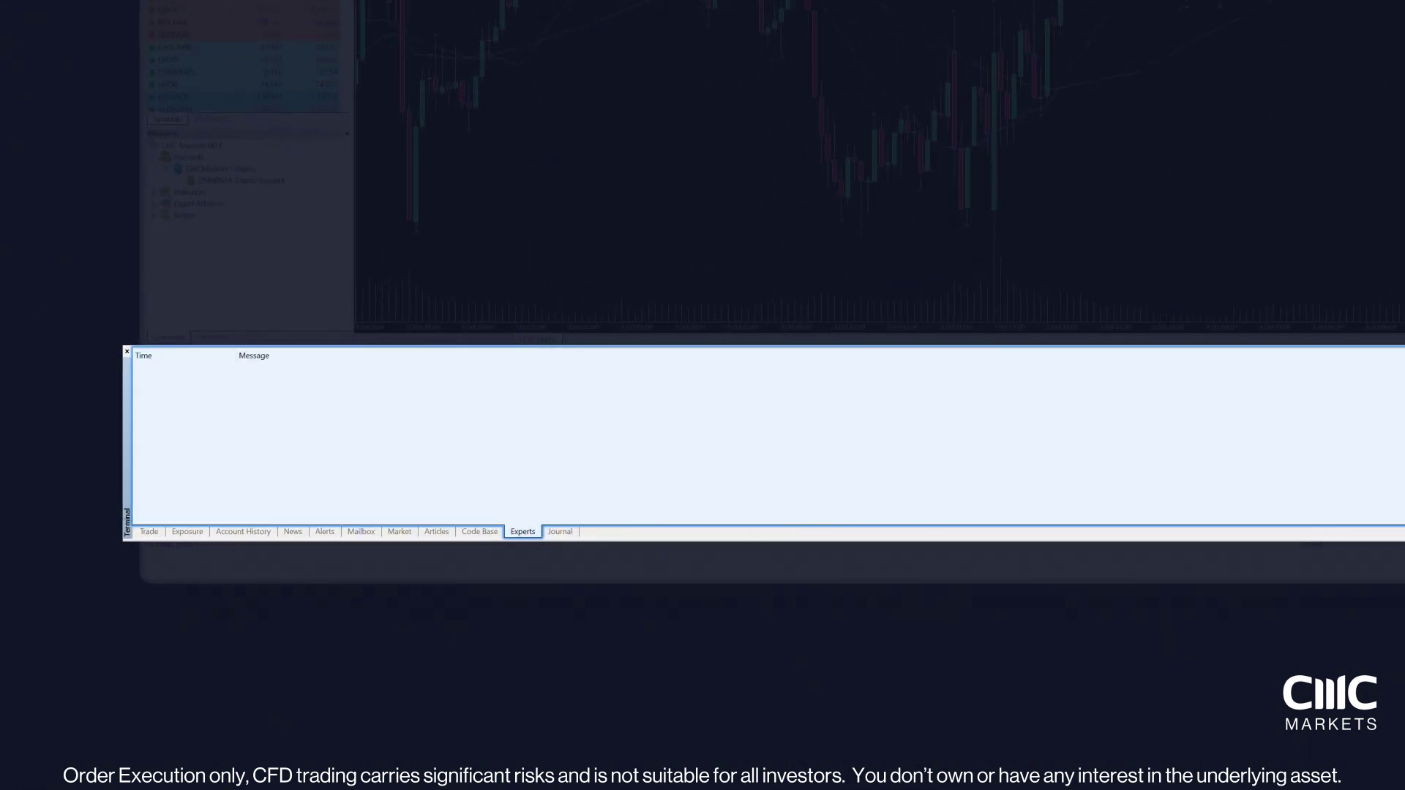
left_click(560, 531)
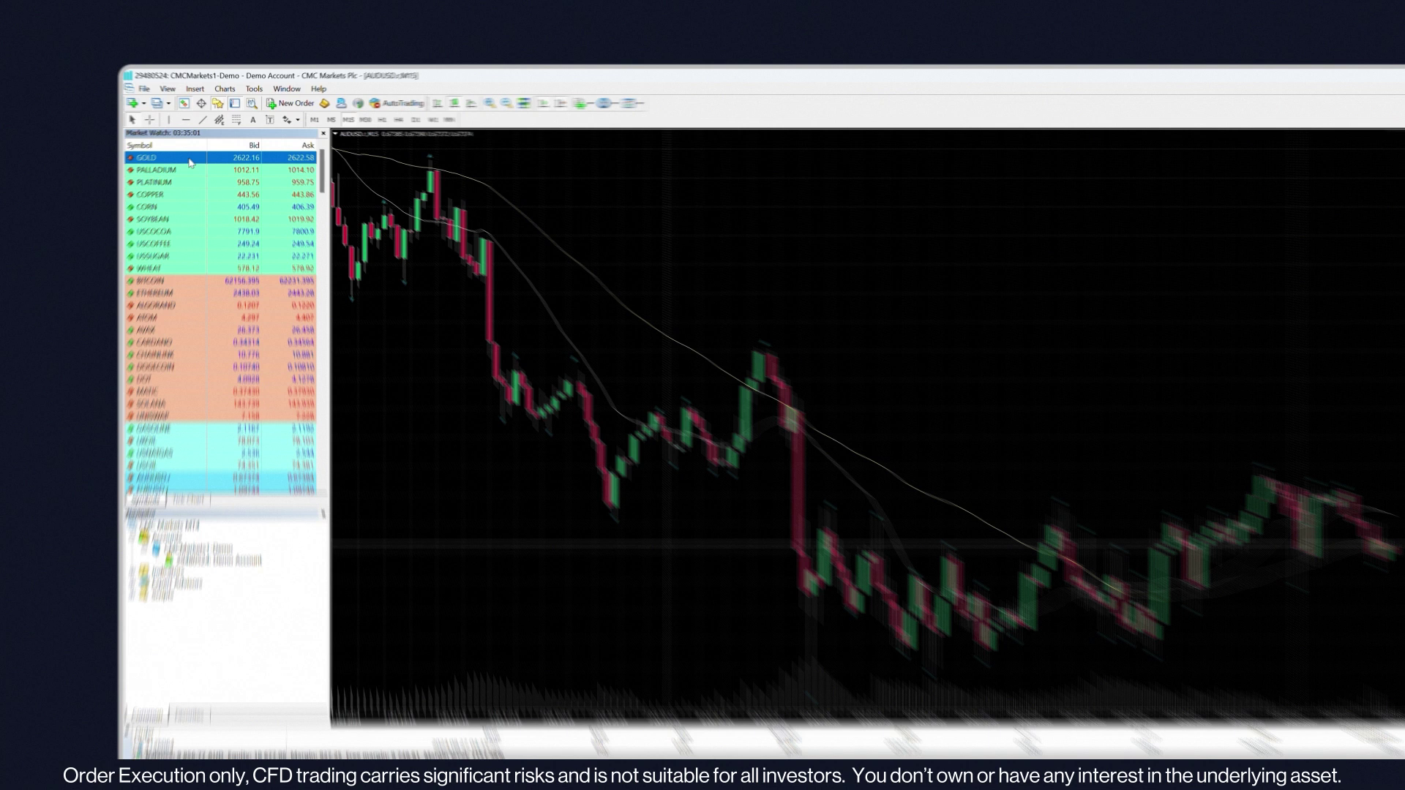
- Open a GOLD chart window from Market Watch and bring up its M15 chart Properties
right_click(208, 146)
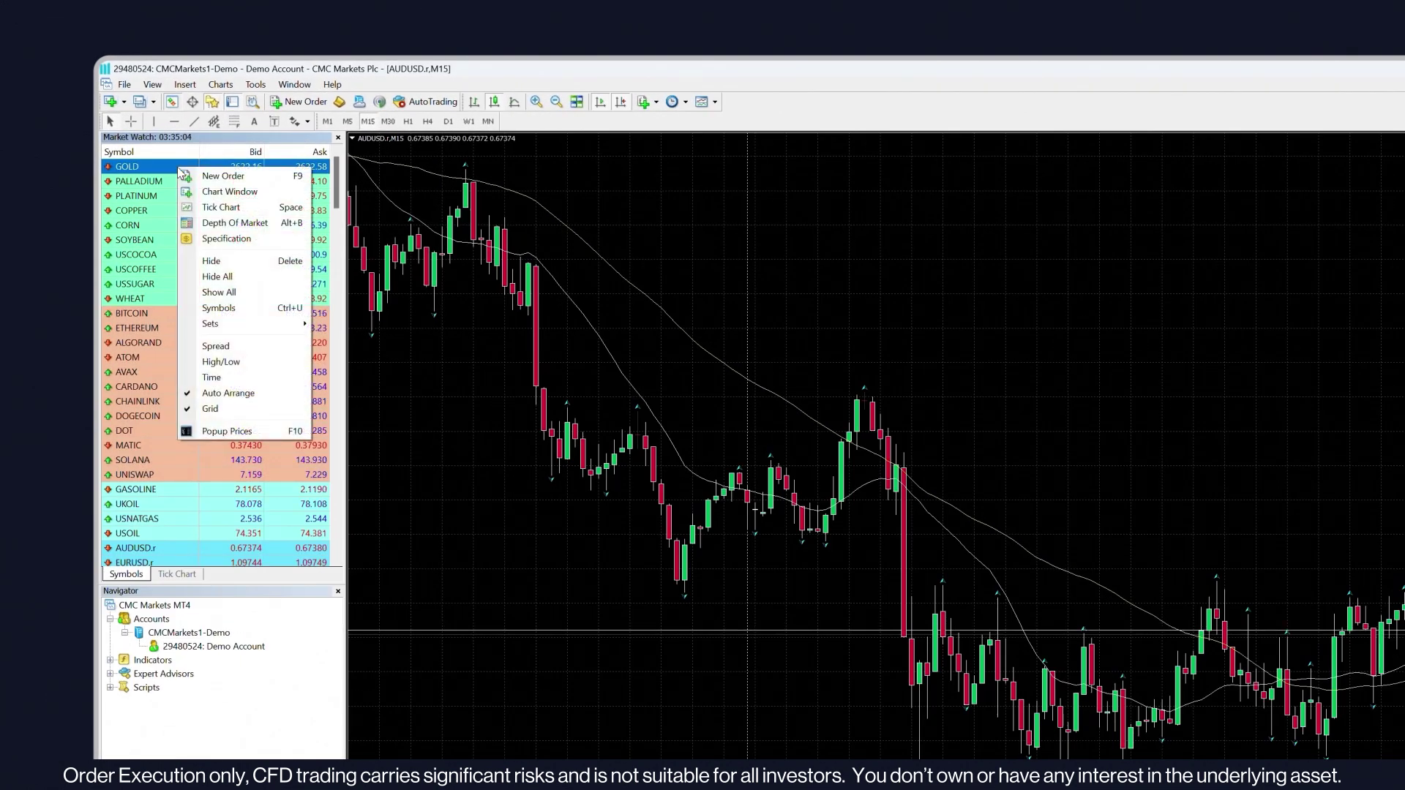
left_click(202, 191)
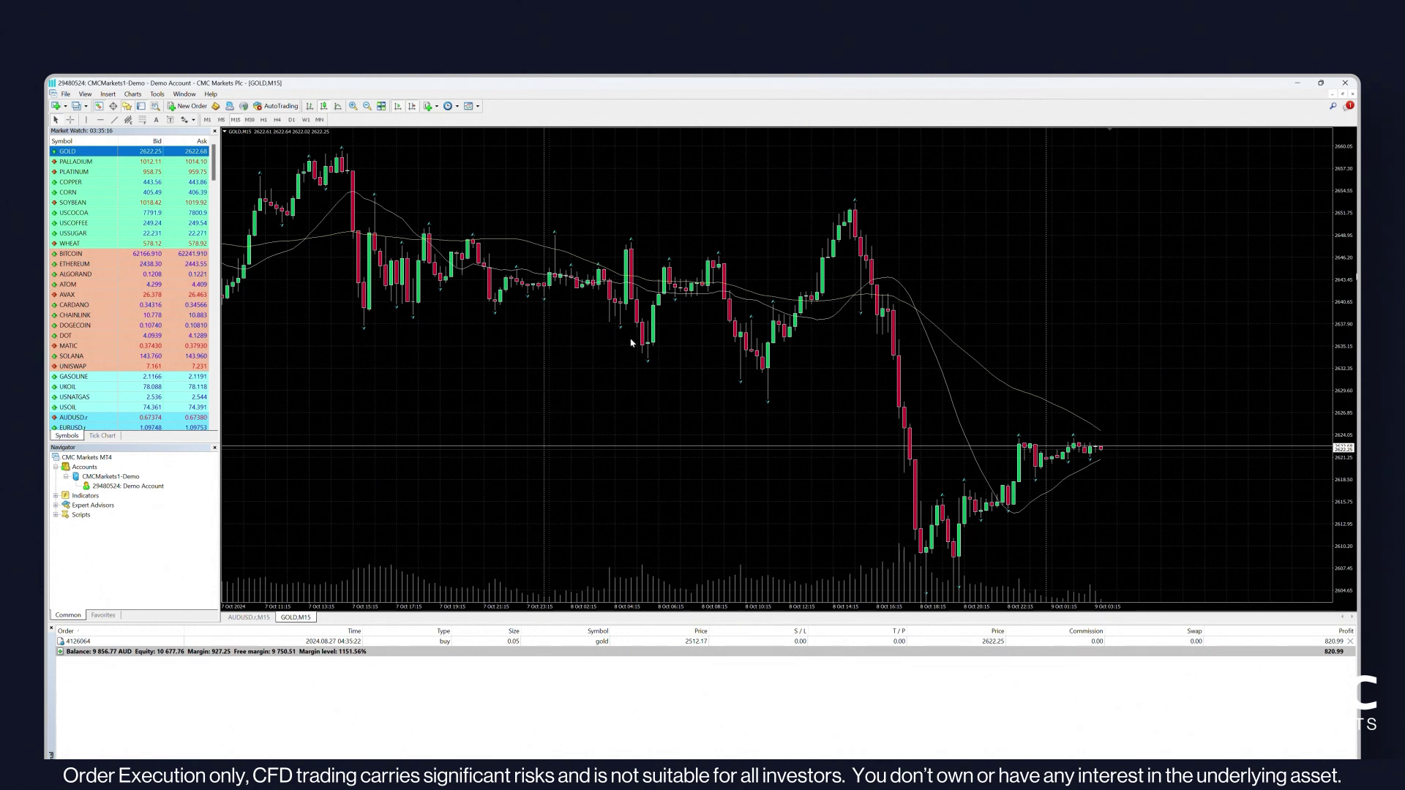
right_click(655, 312)
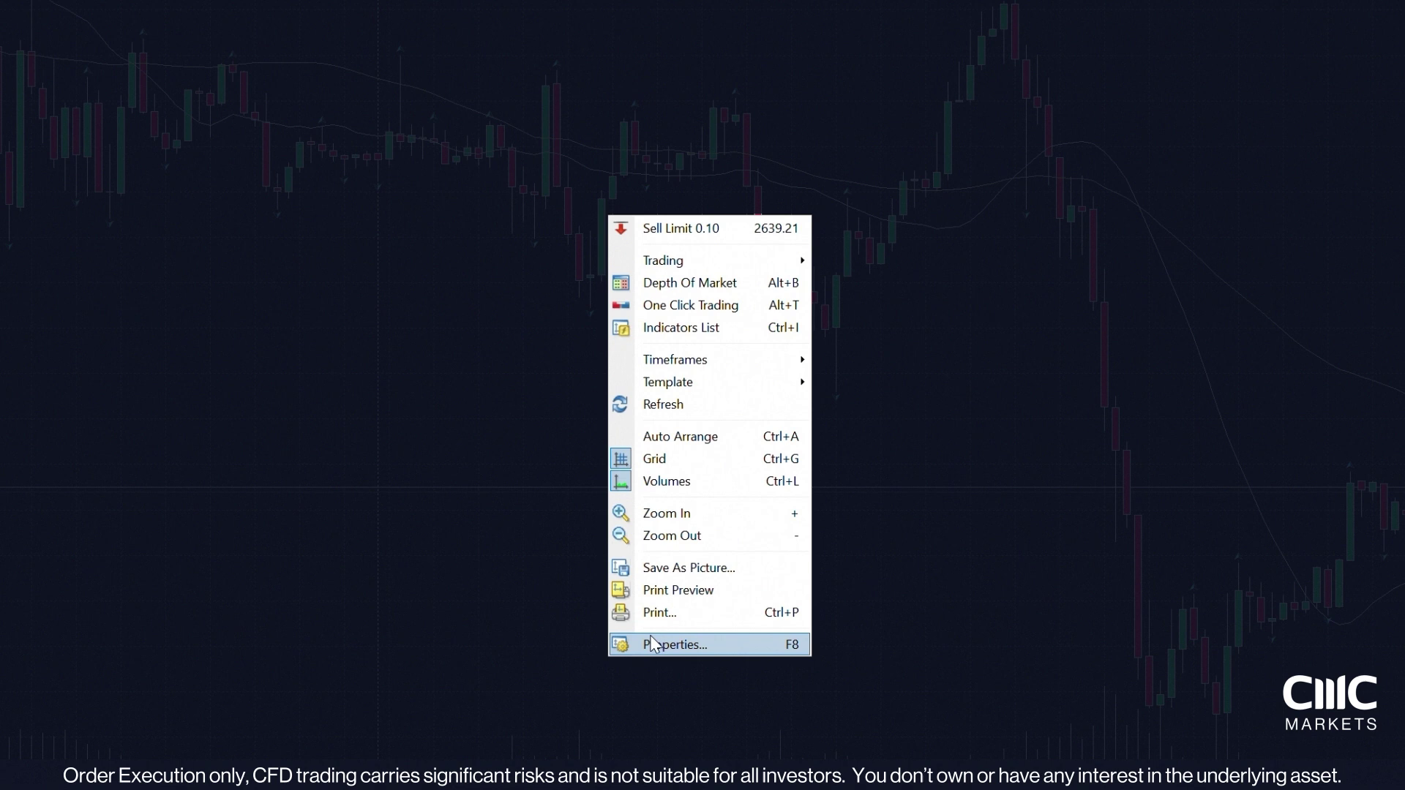
left_click(653, 644)
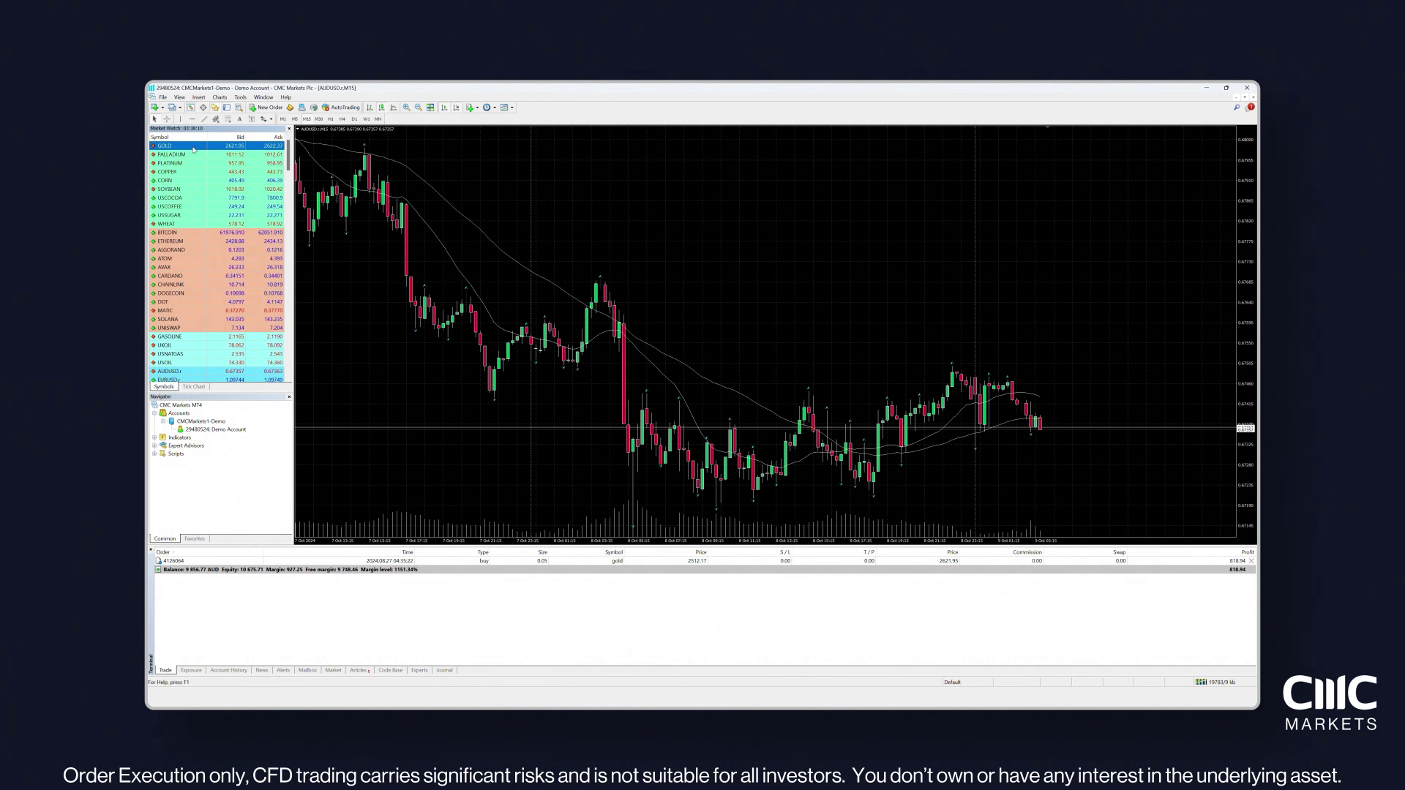
- Switch to the GOLD chart, set it to W1 weekly candles and review its Properties
key("ctrl+F6")
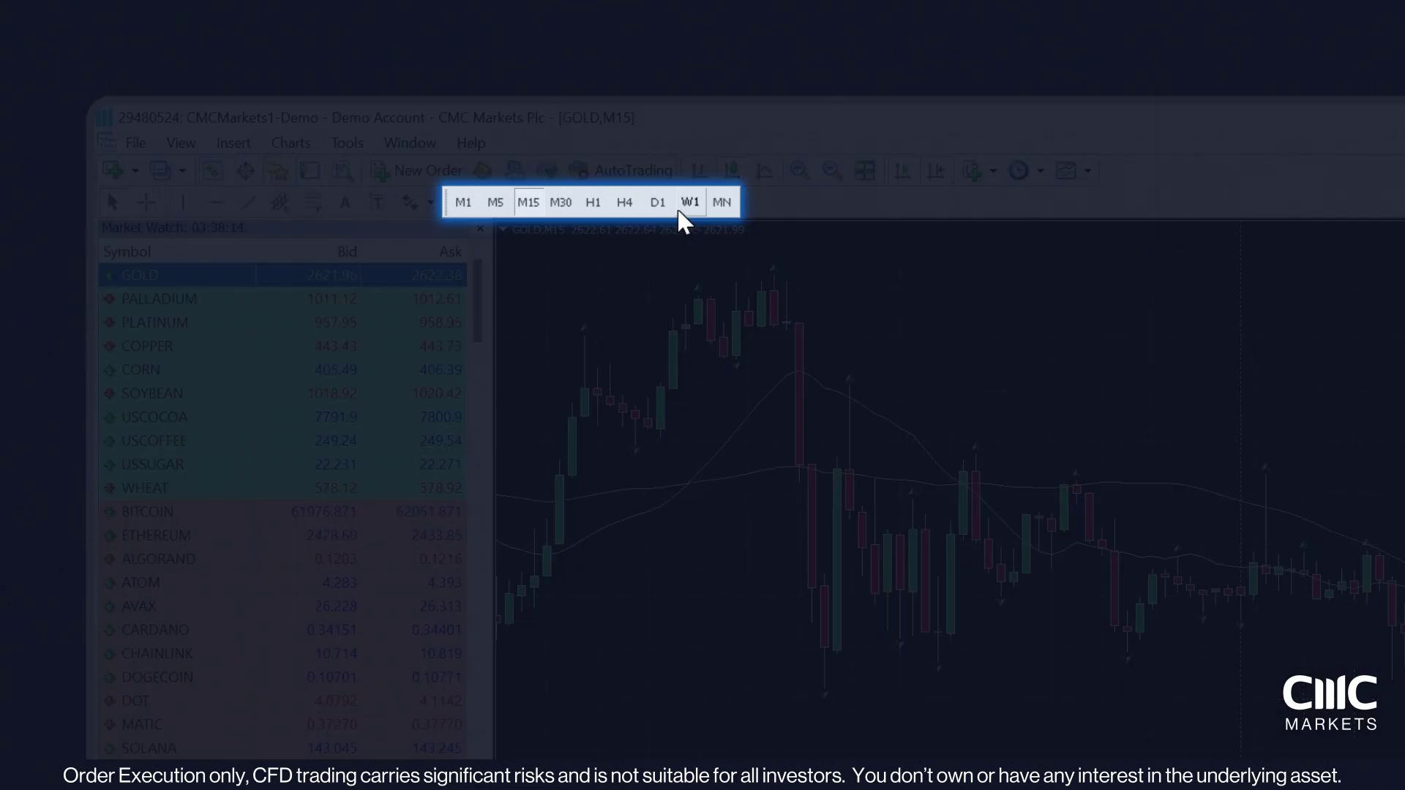
left_click(669, 215)
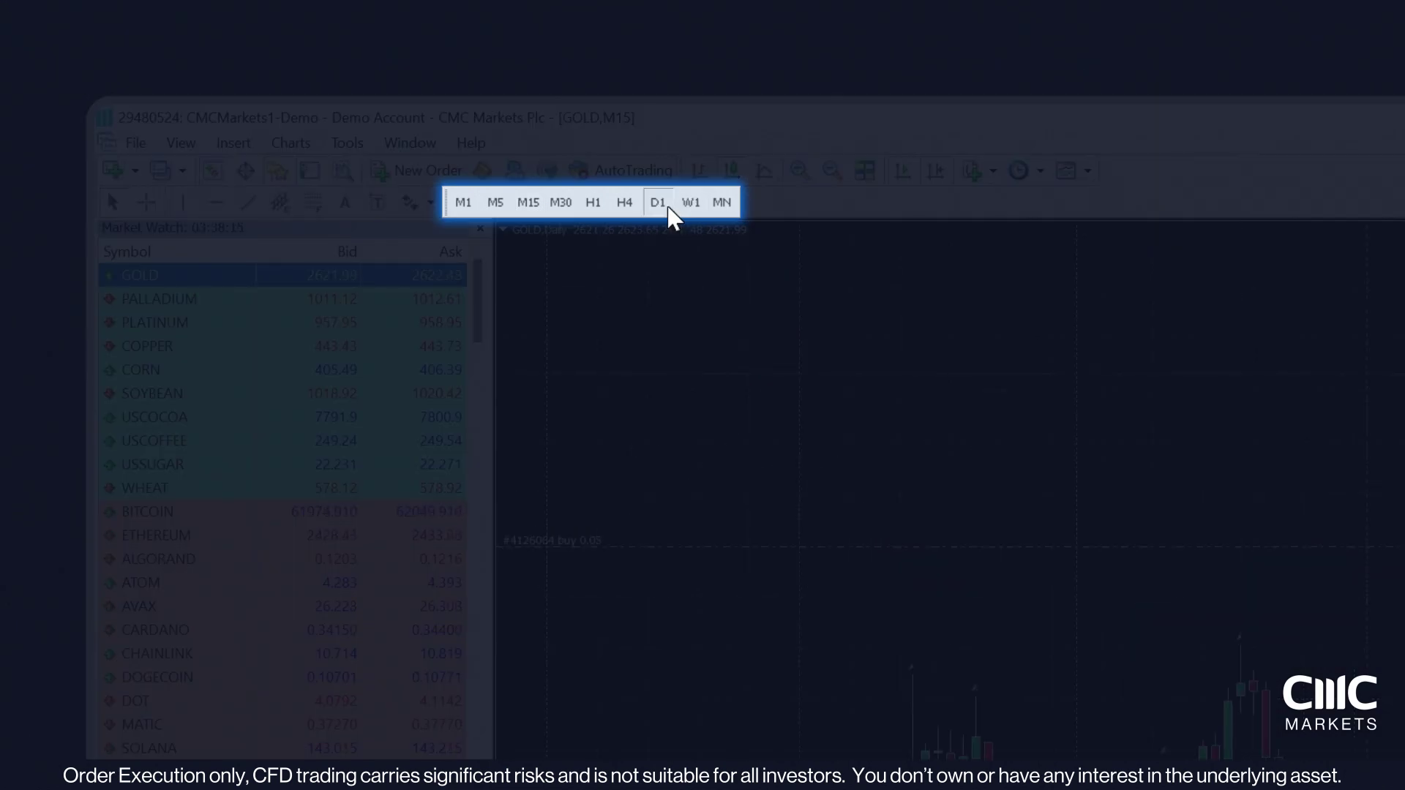
left_click(695, 211)
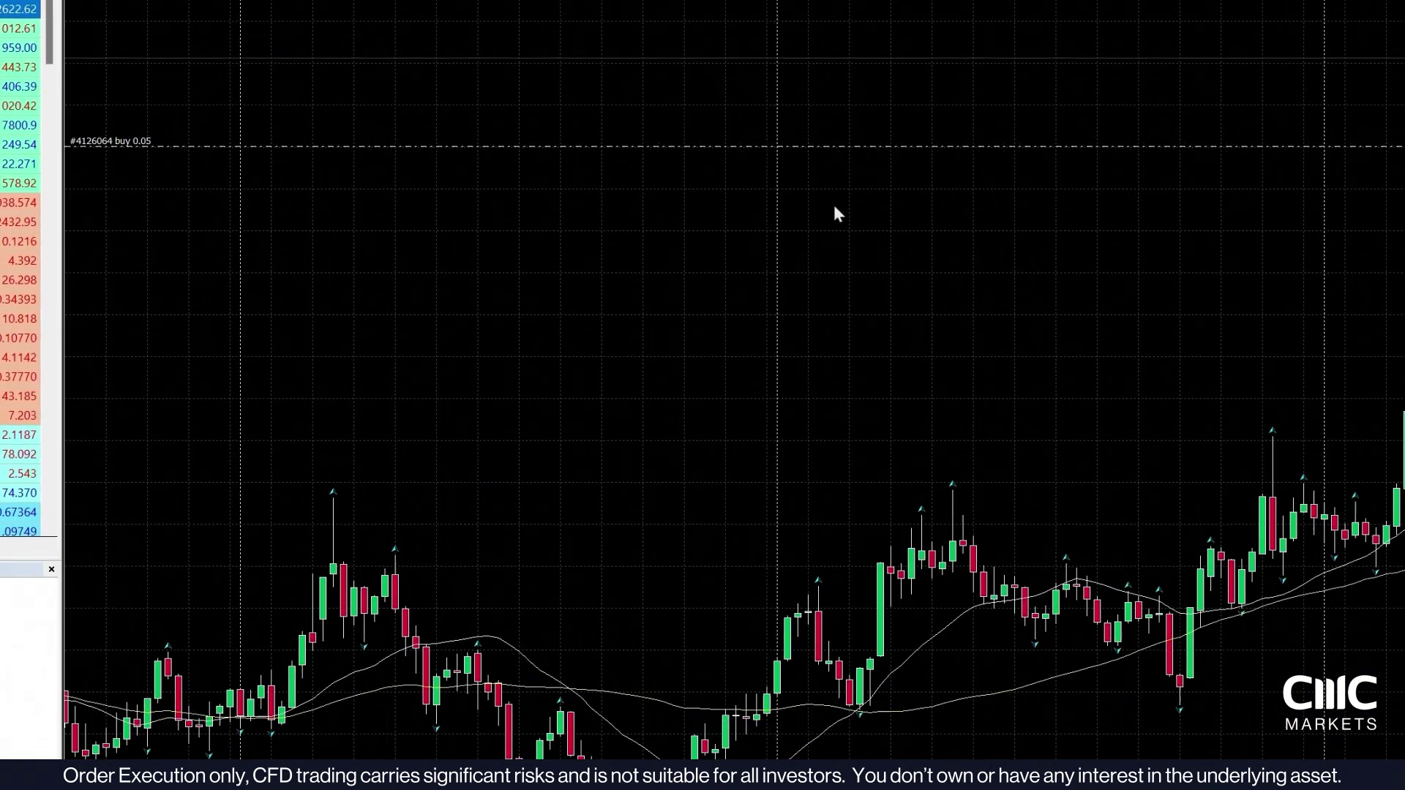
right_click(715, 174)
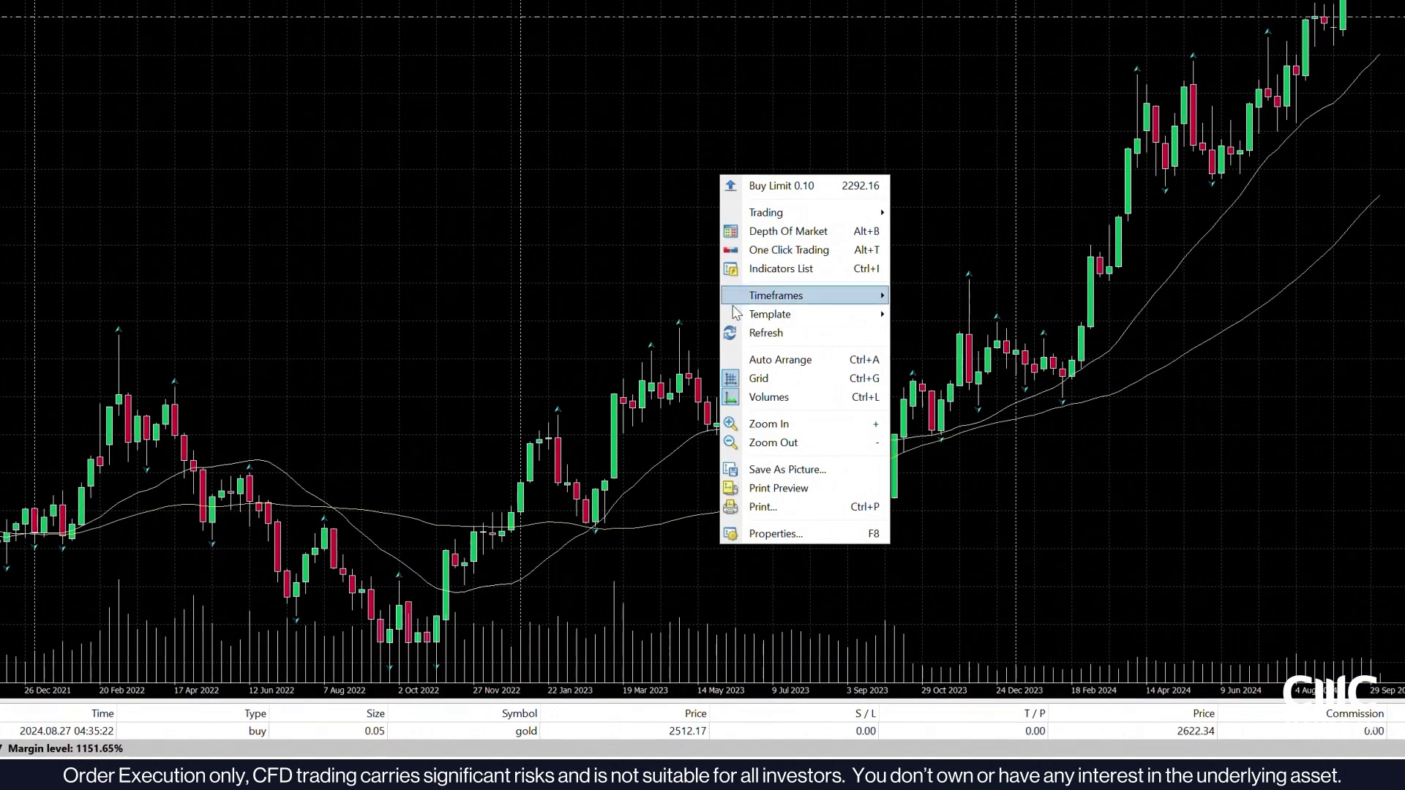
left_click(768, 532)
left_click(510, 241)
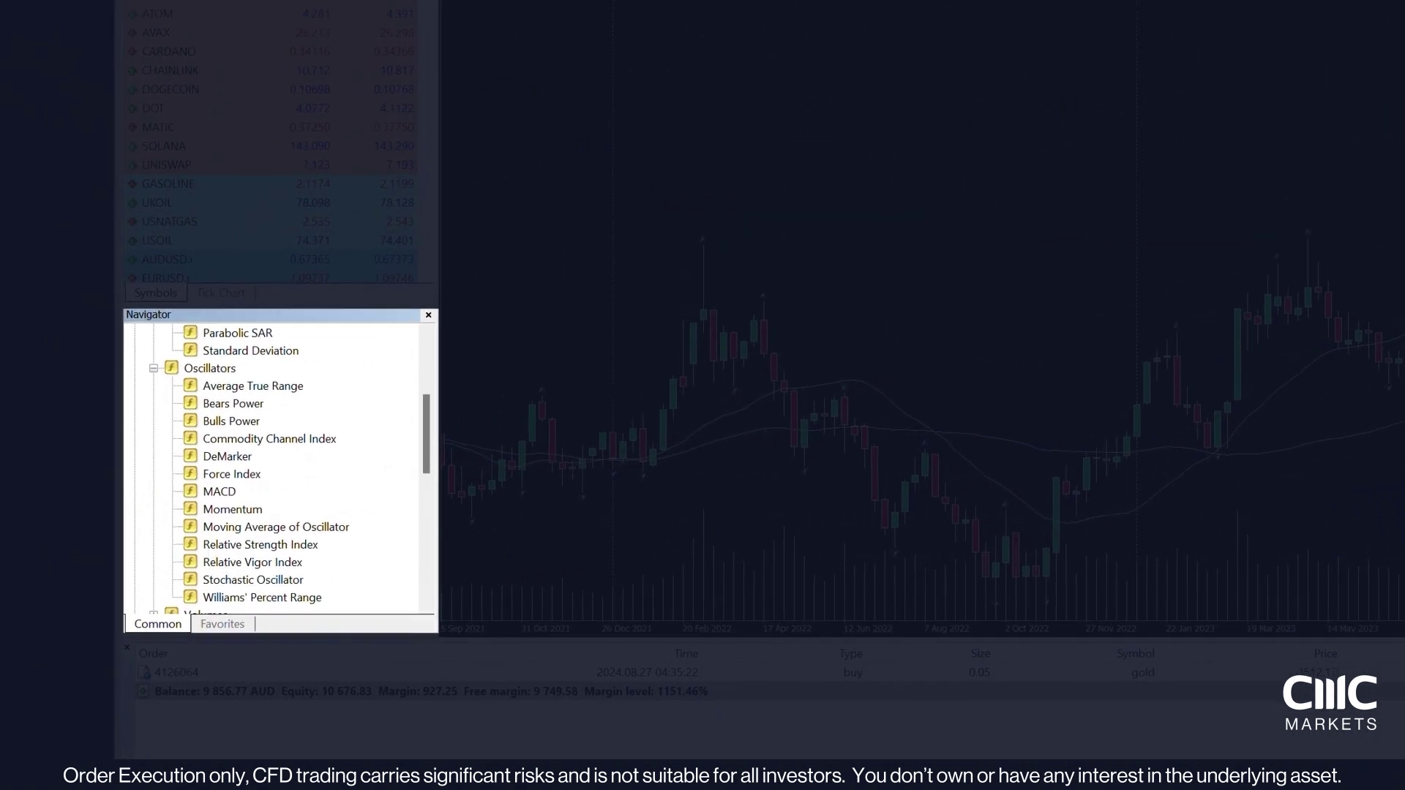
- Add a 14-period Relative Strength Index pane to the GOLD weekly chart
double_click(222, 547)
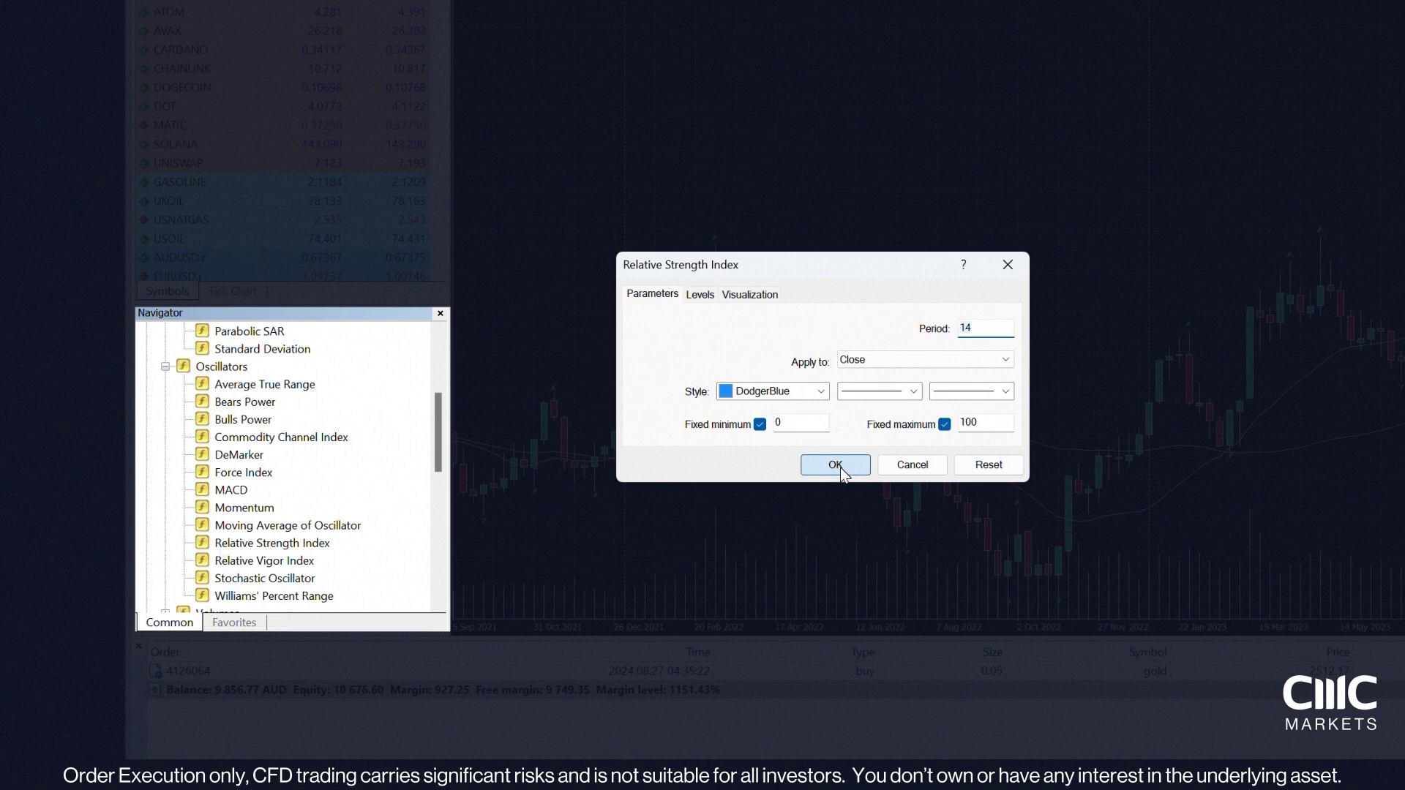
left_click(840, 468)
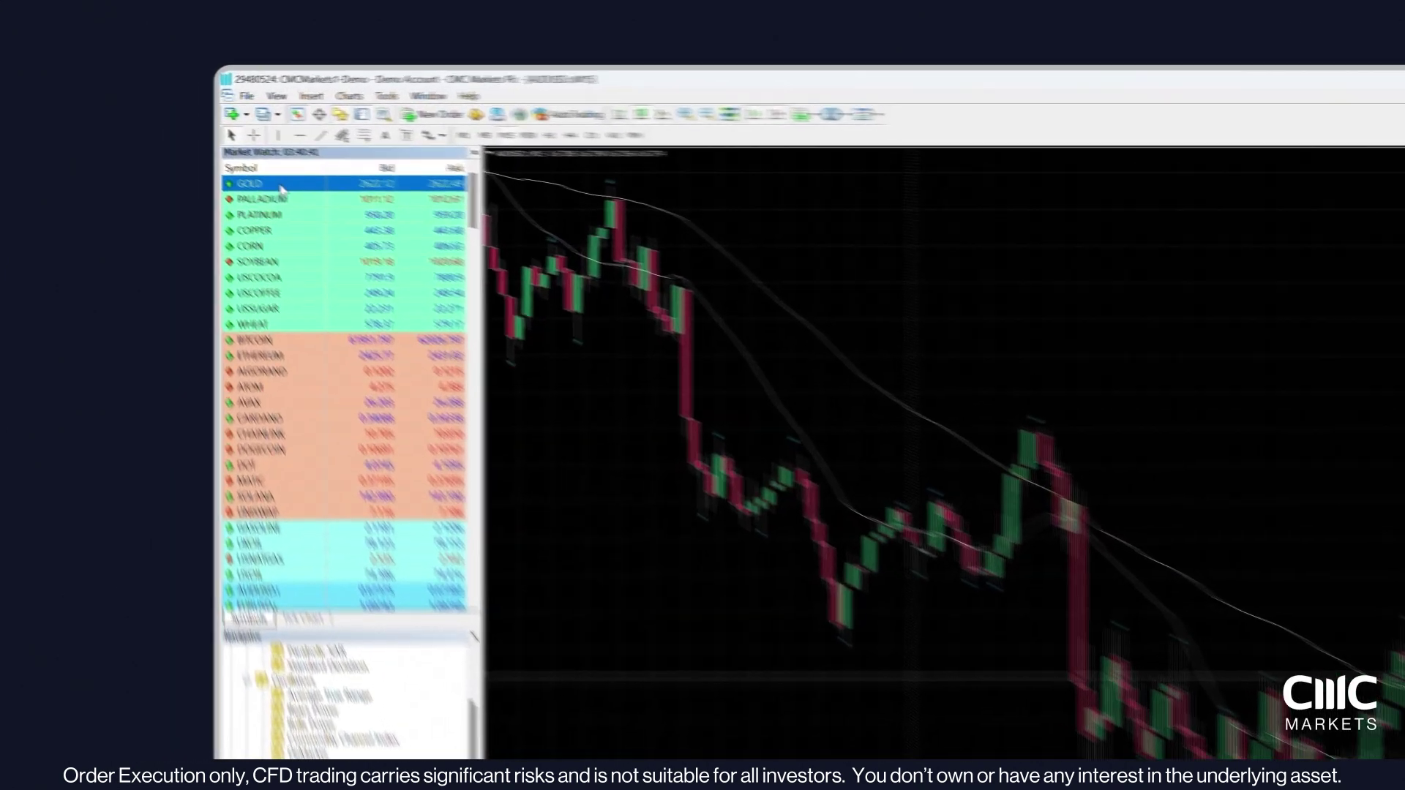
right_click(184, 149)
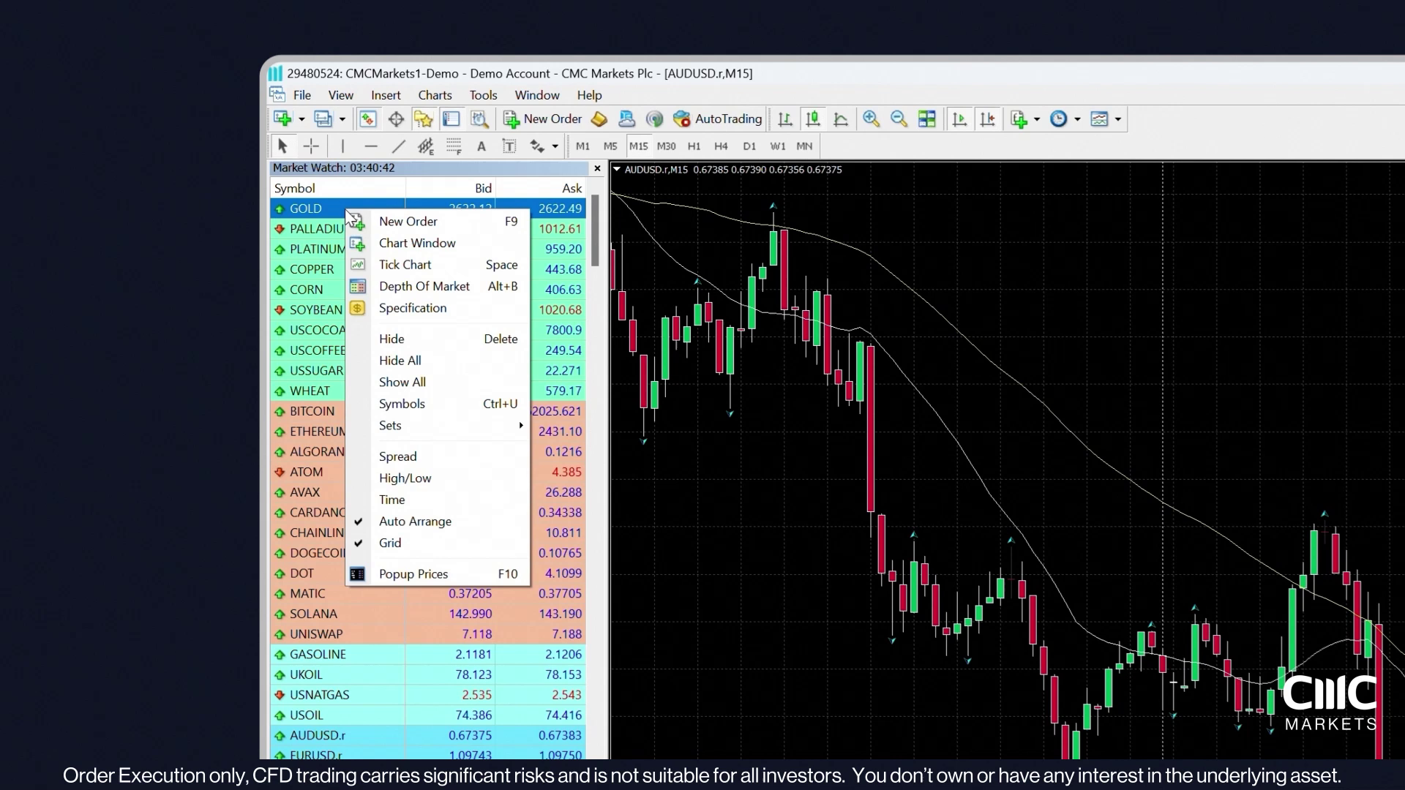
- Open a GOLD chart window and tile it horizontally with the AUDUSD chart
left_click(374, 244)
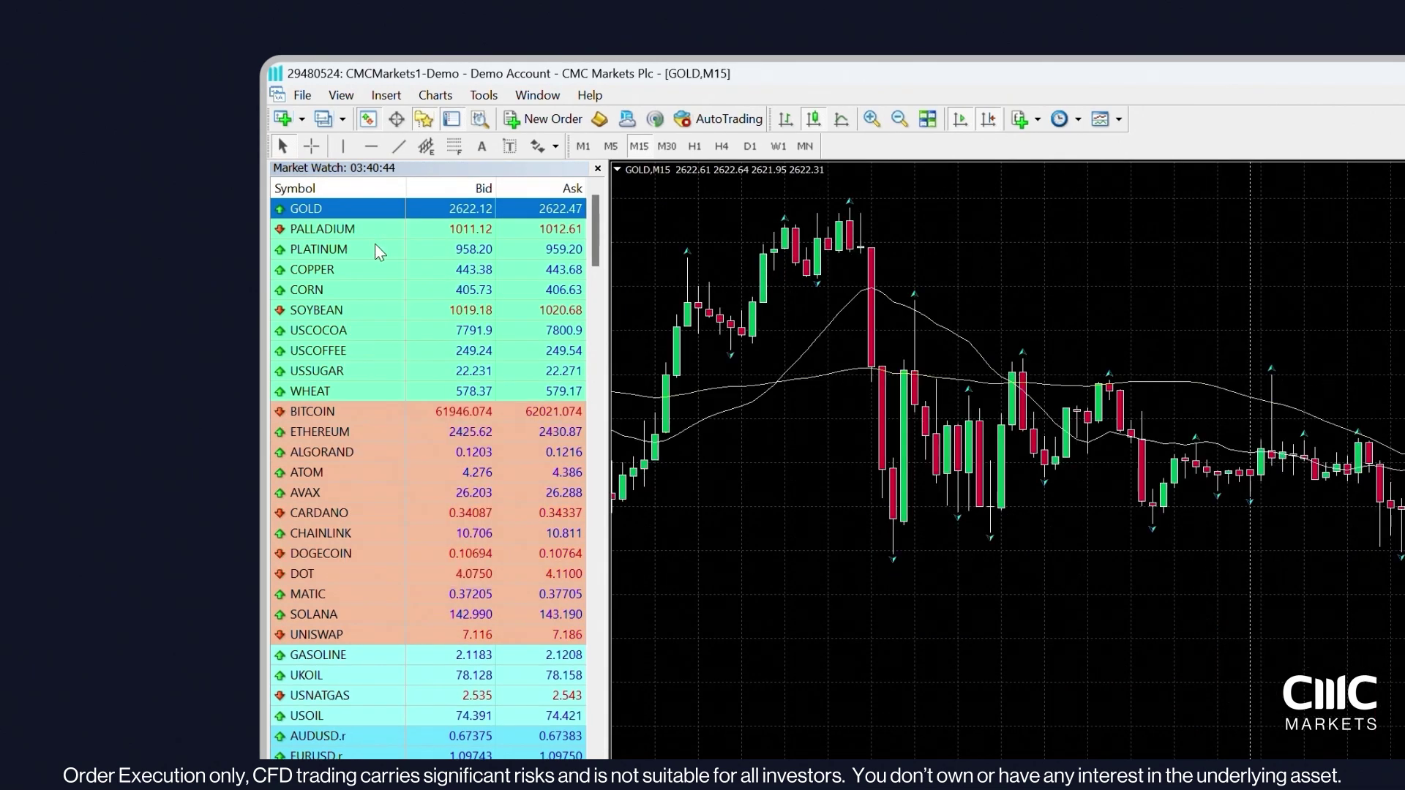
left_click(538, 101)
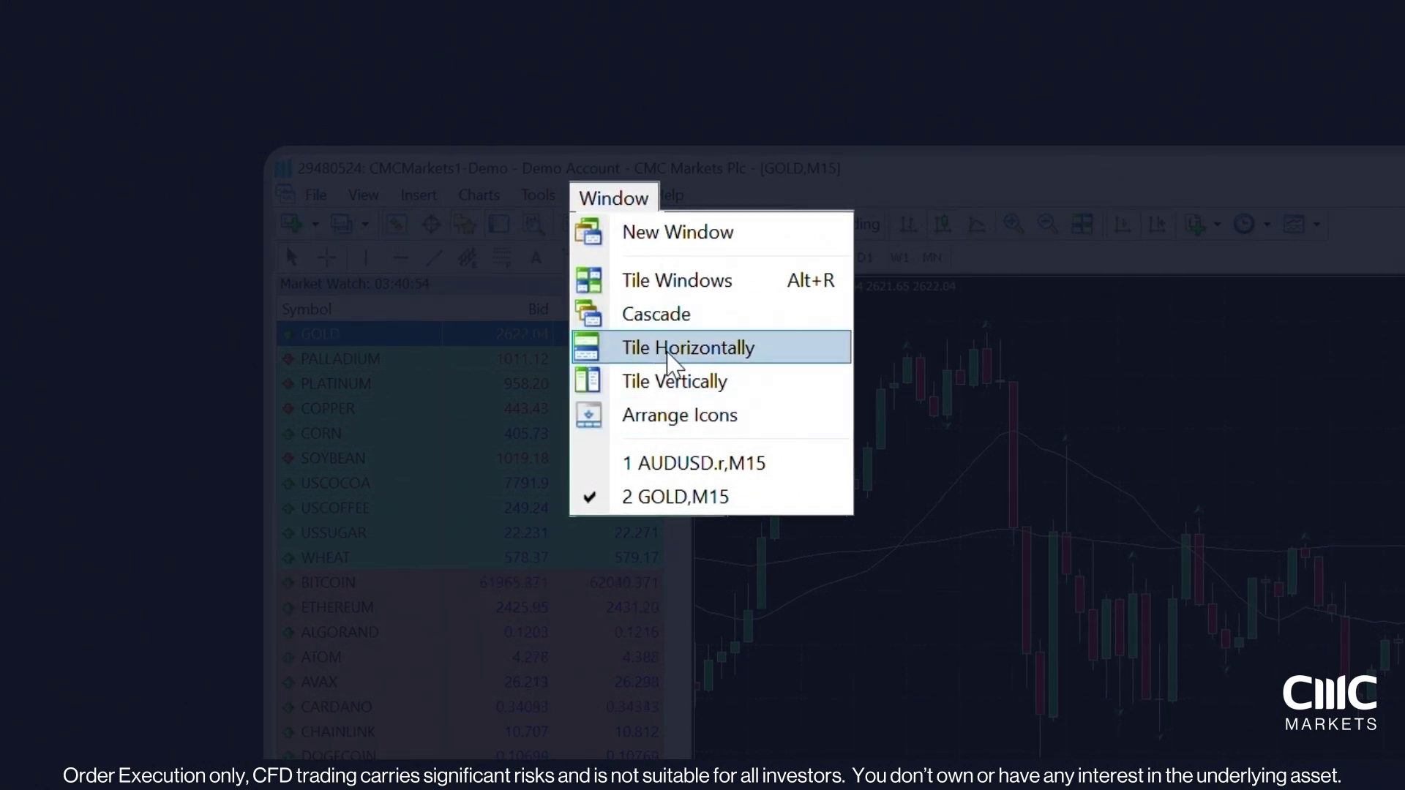
left_click(644, 347)
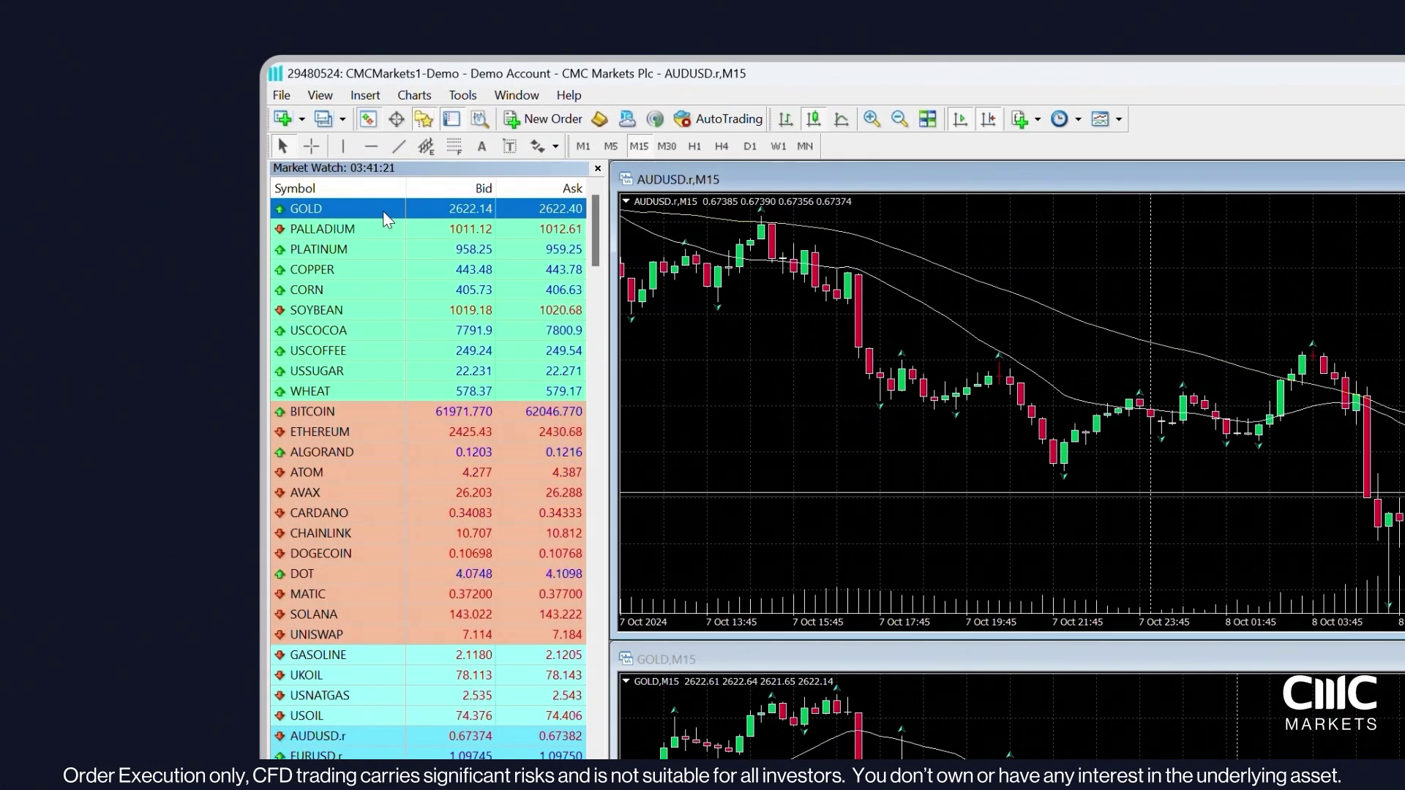
- Buy 0.10 lots of GOLD by market using Market Execution and confirm the order
double_click(384, 211)
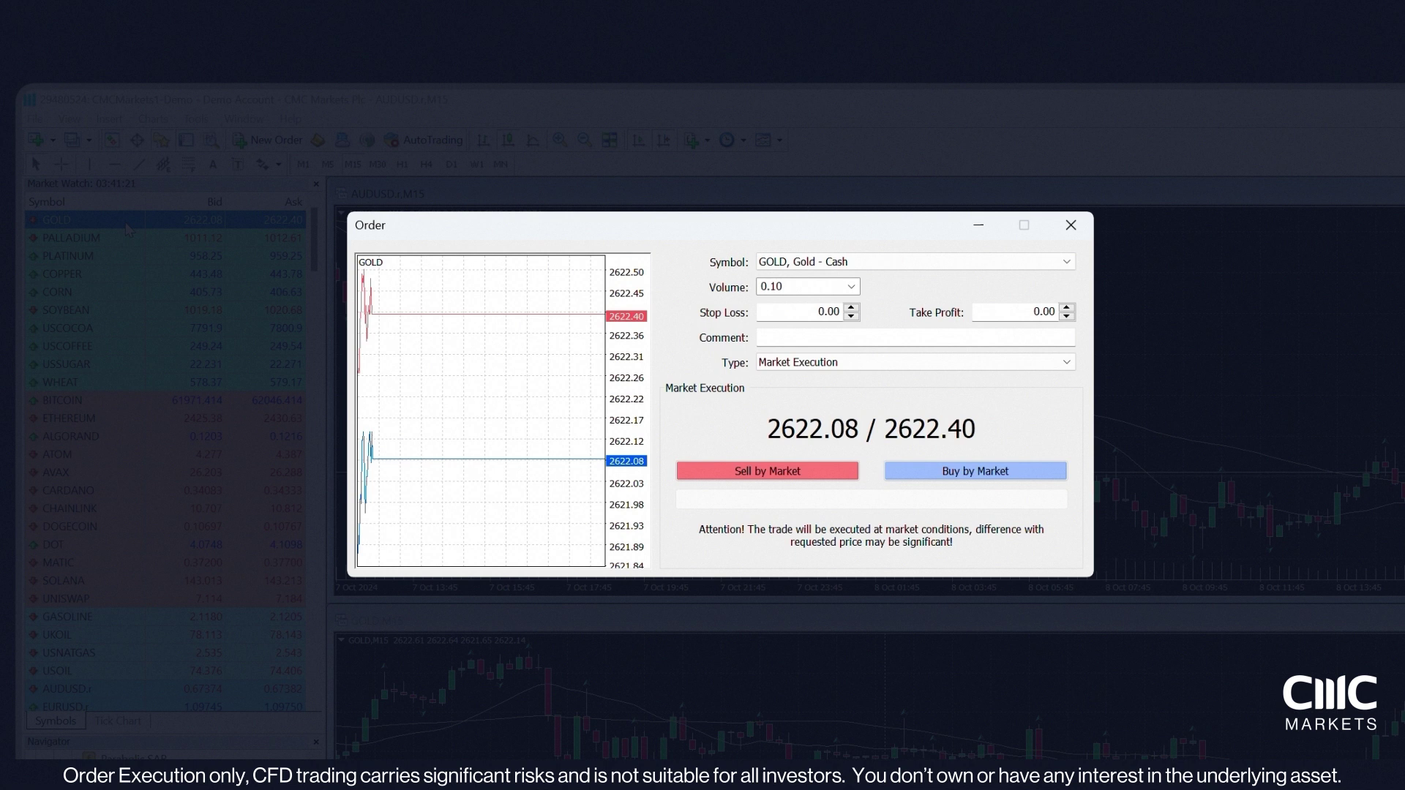
left_click(851, 286)
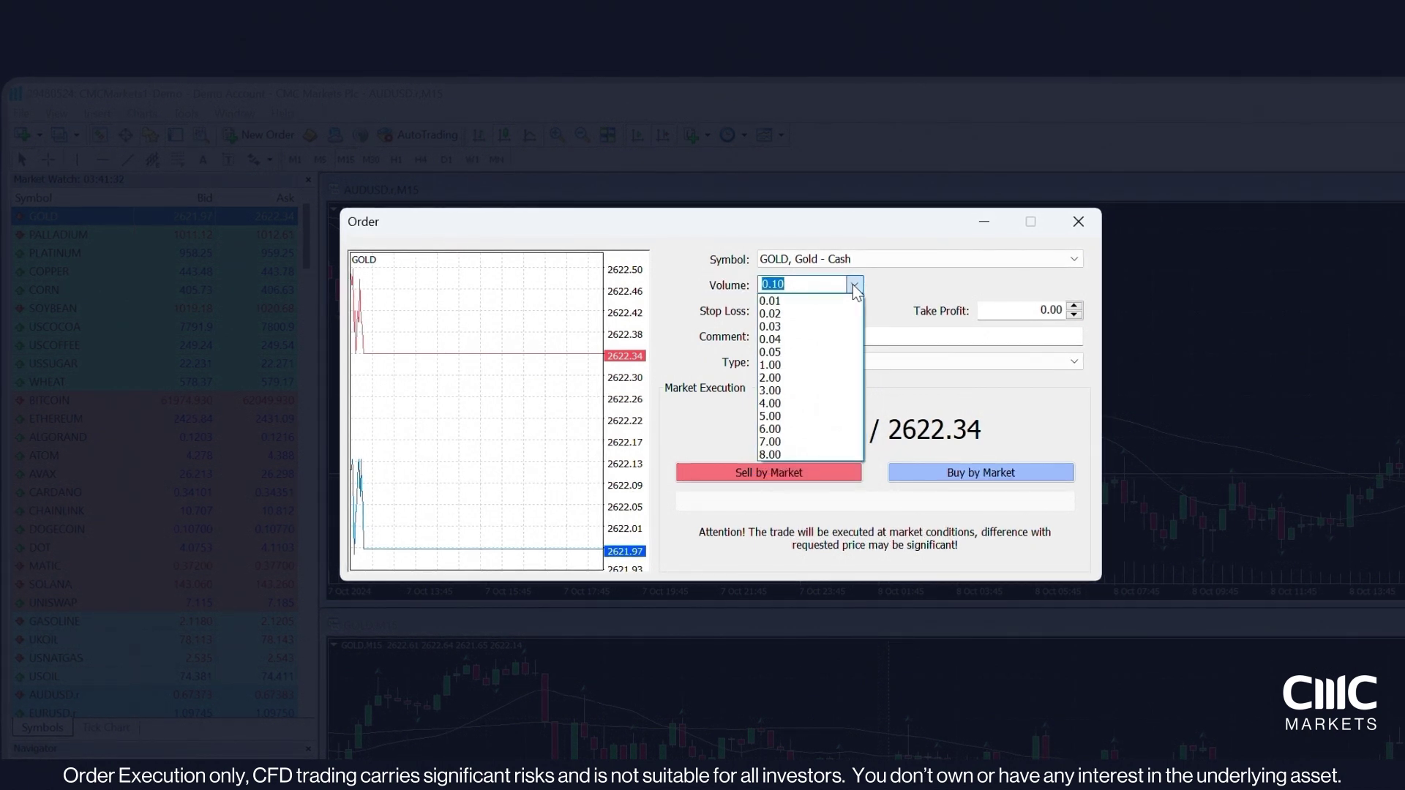
left_click(854, 284)
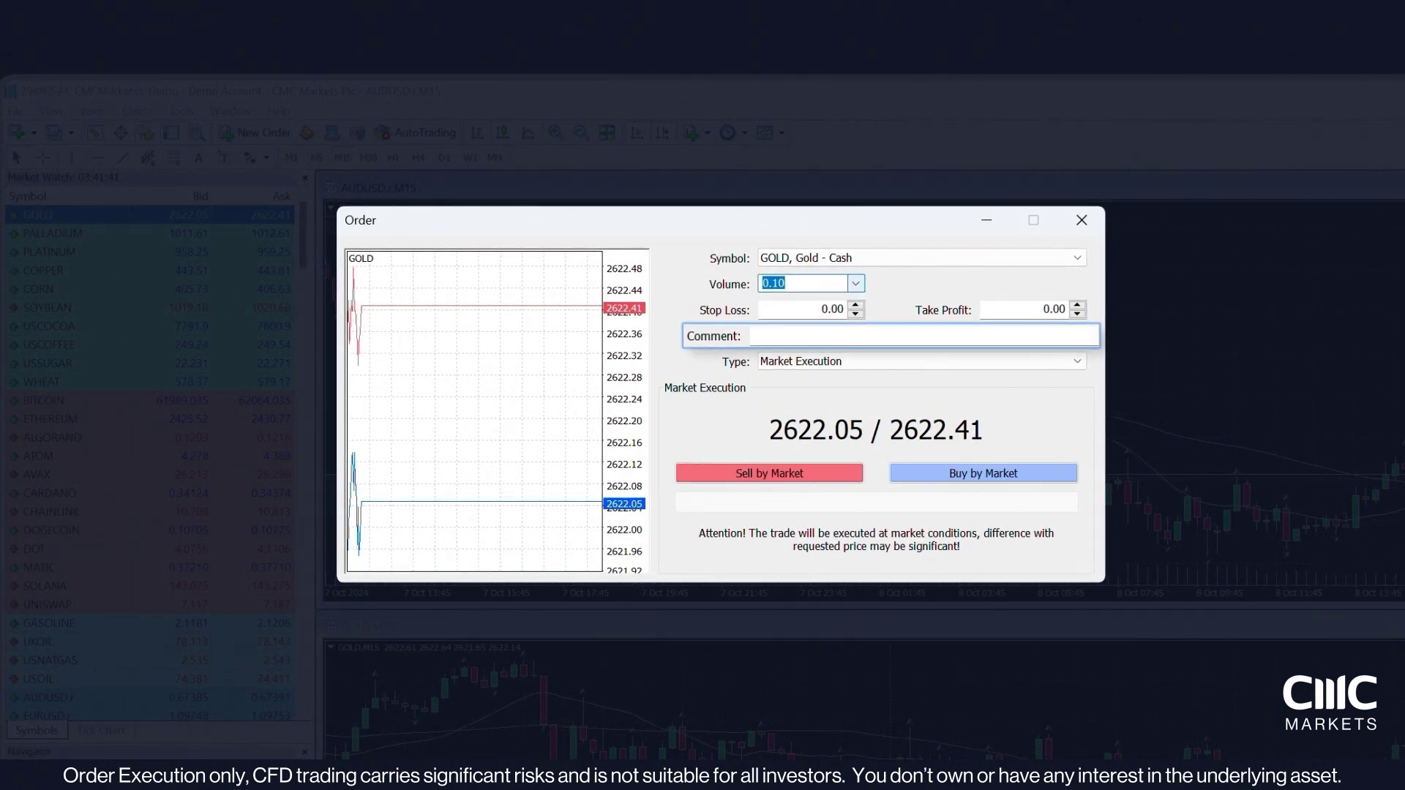
left_click(1078, 365)
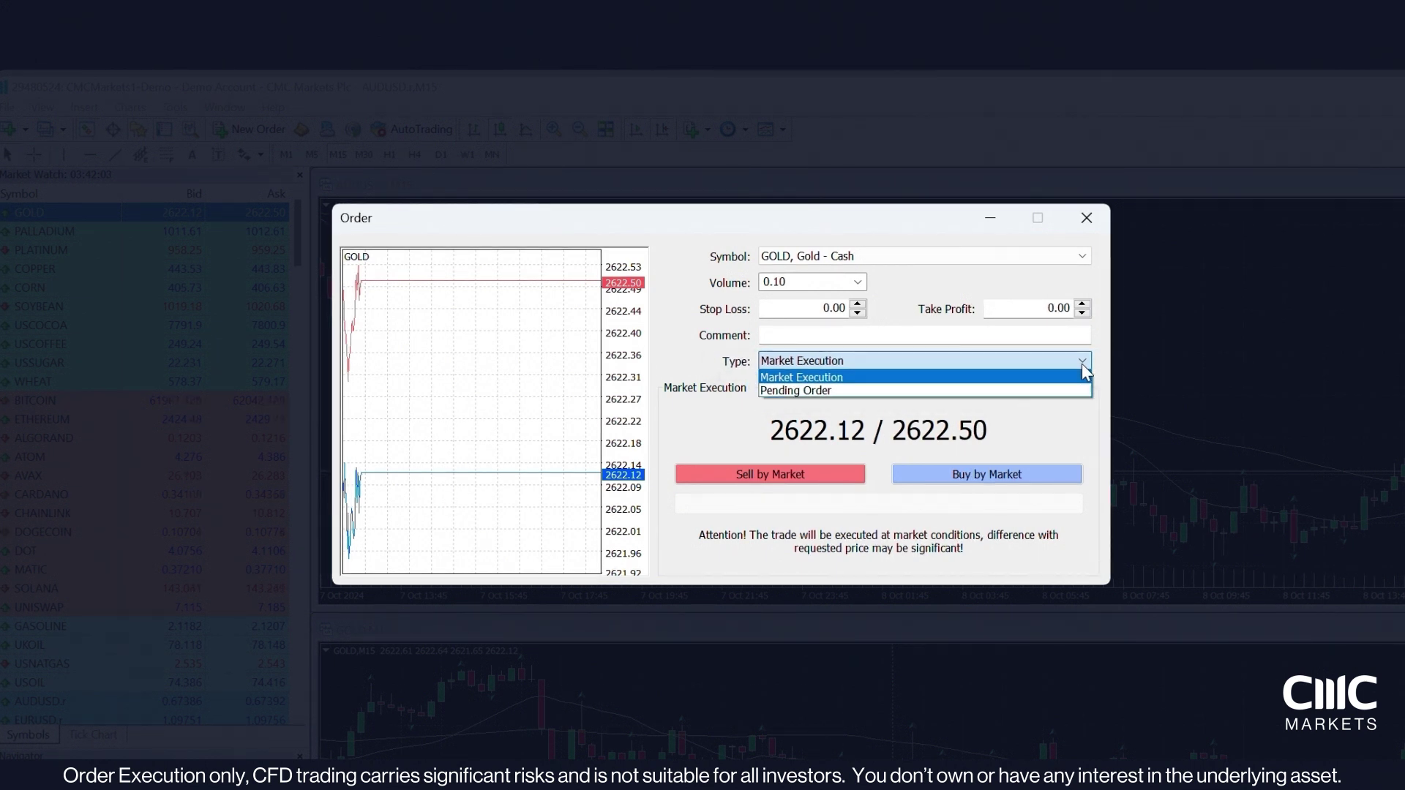
left_click(1081, 363)
left_click(993, 475)
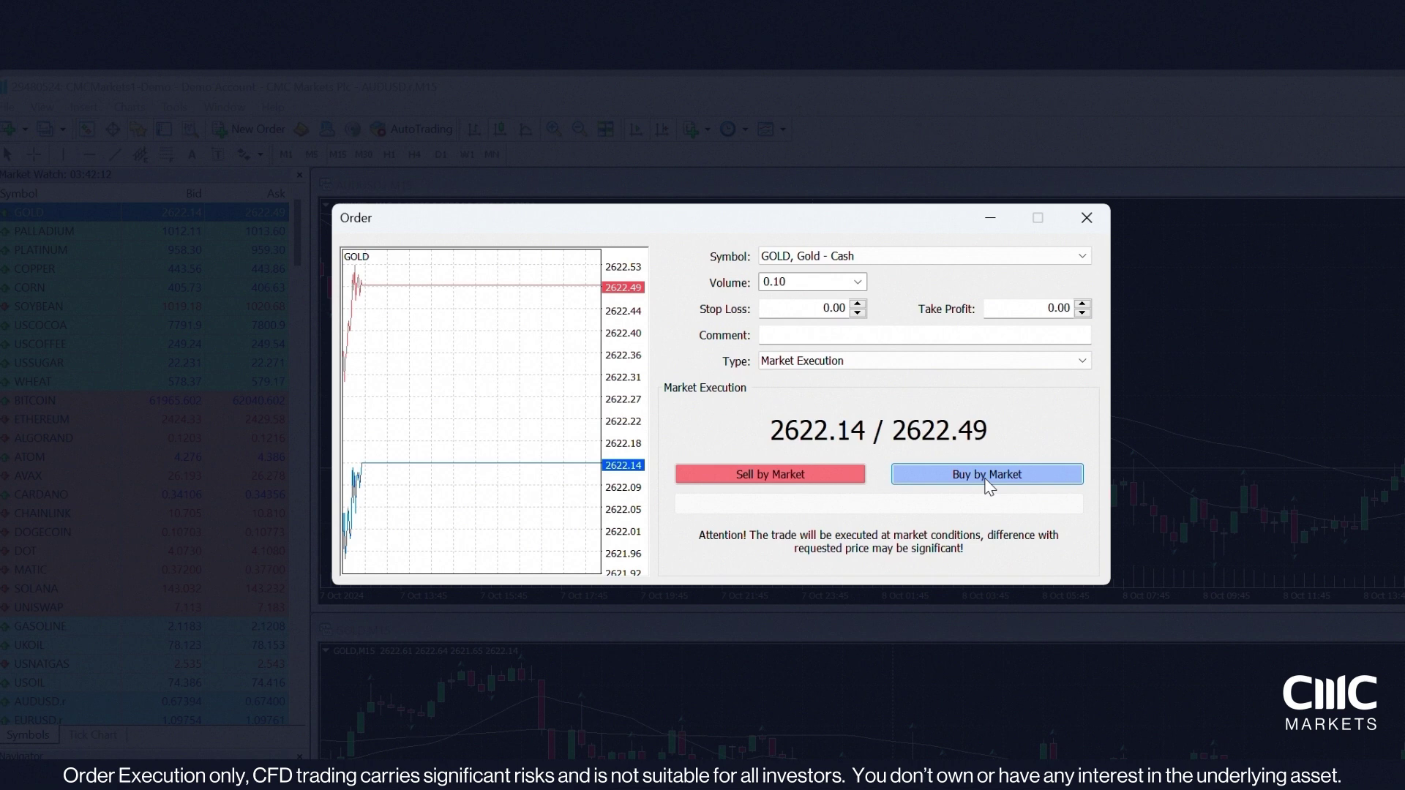
left_click(794, 516)
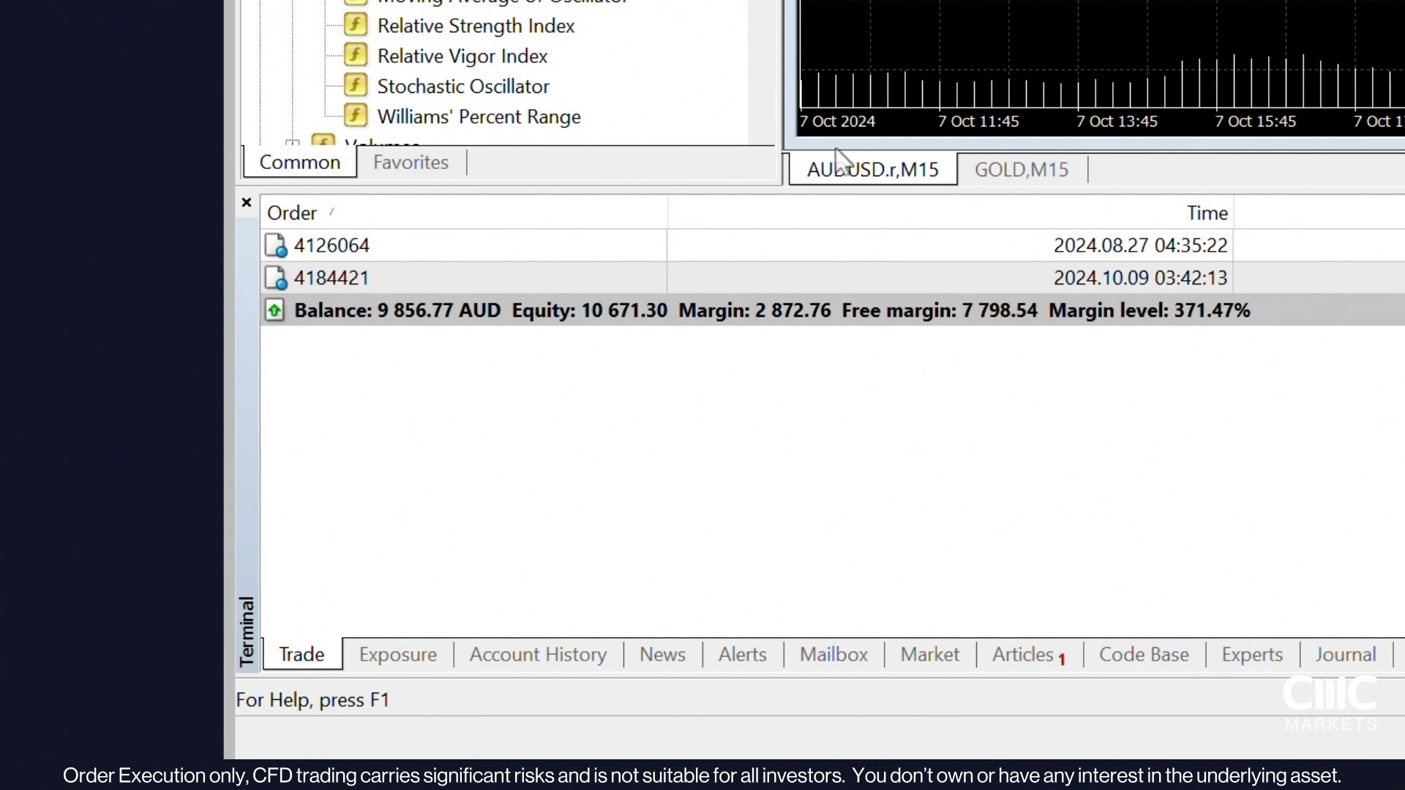
- Review the new GOLD order's Trailing Stop options, then enable One Click Trading on the GOLD chart
right_click(586, 280)
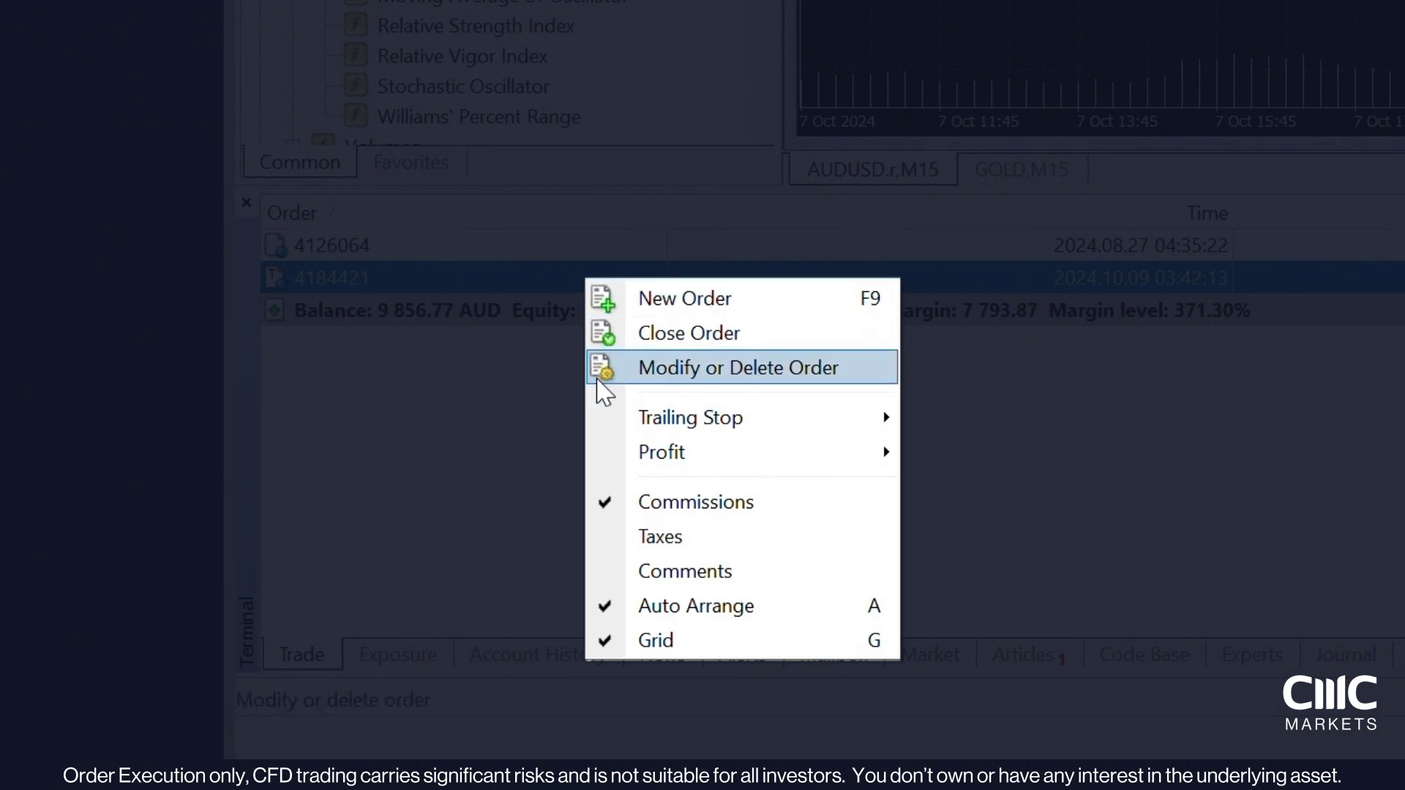
mouse_move(603, 418)
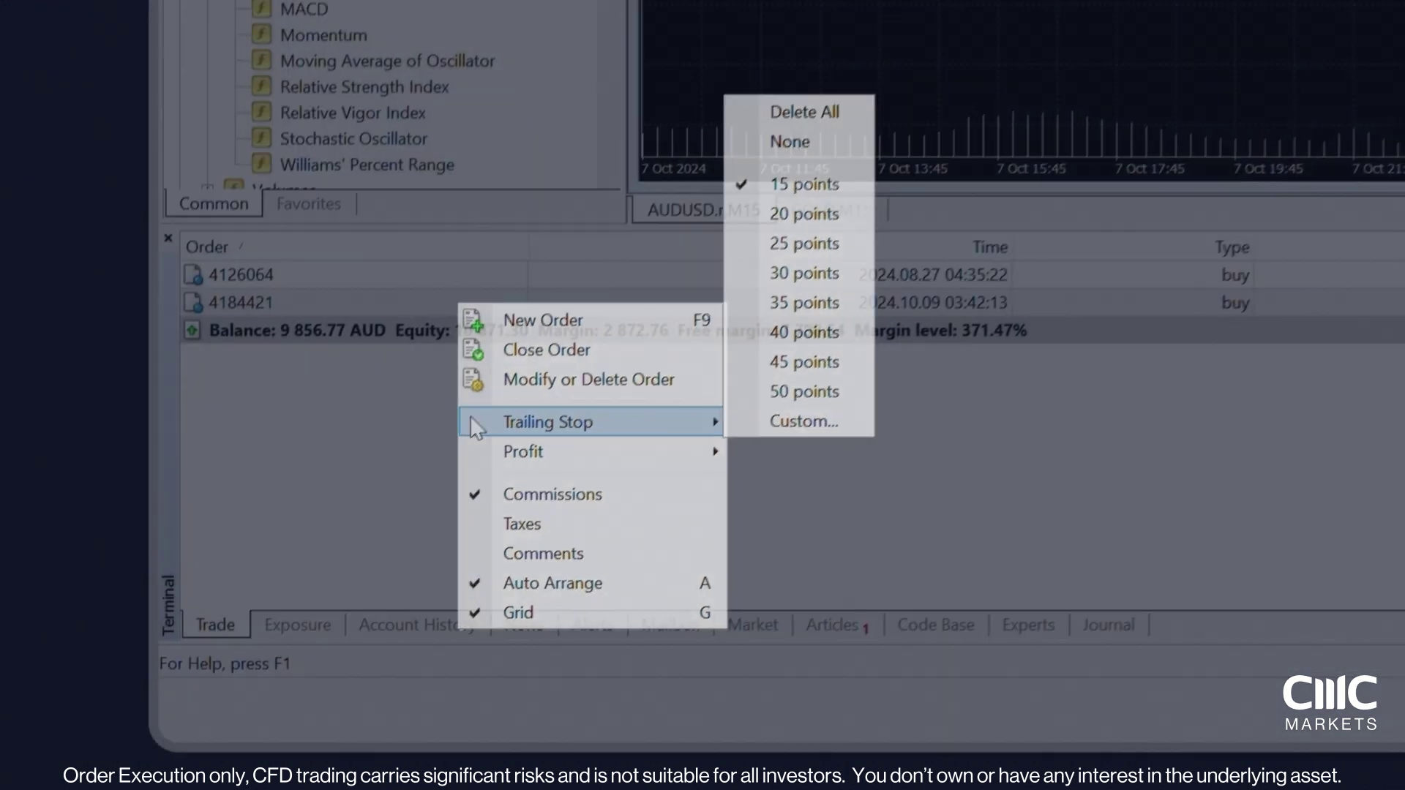
key("Escape")
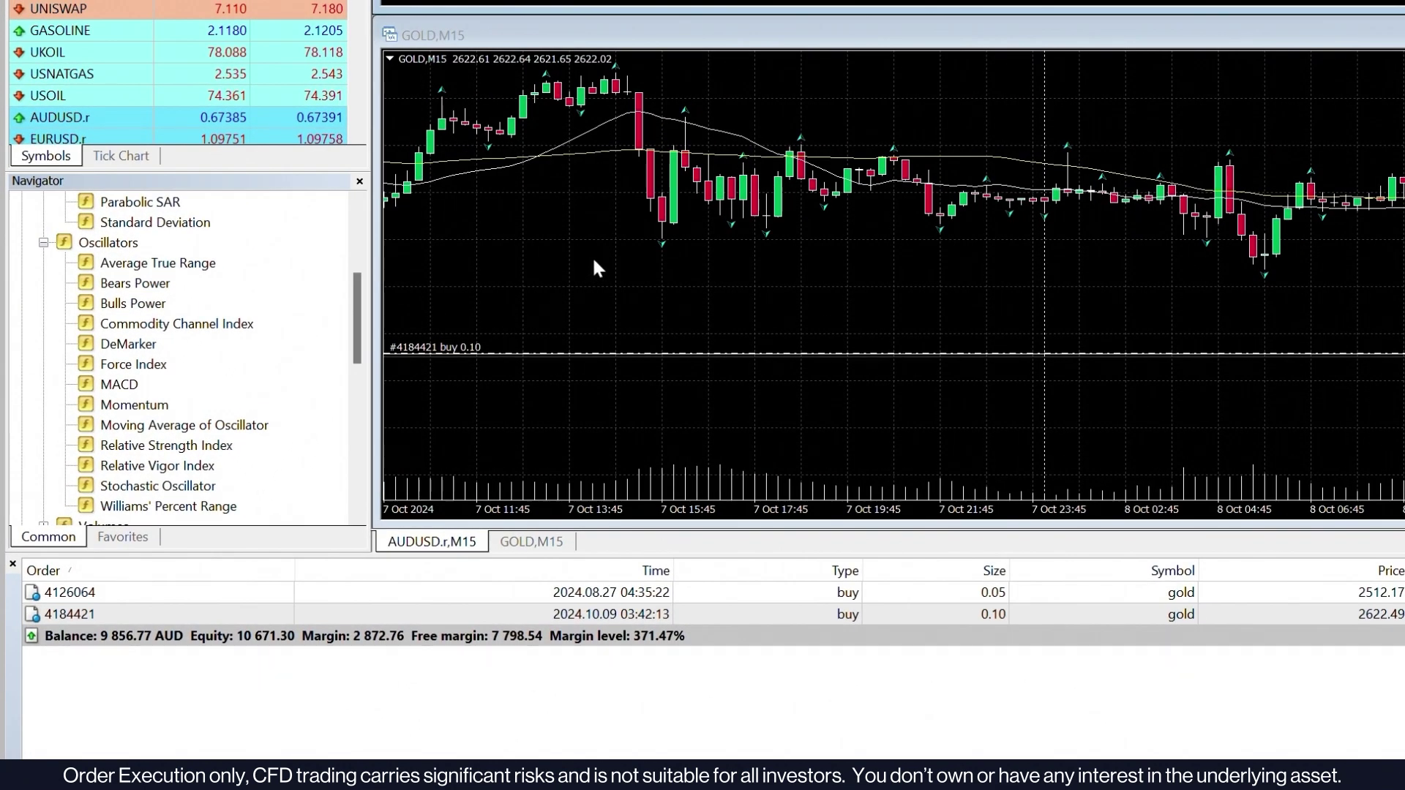
right_click(599, 236)
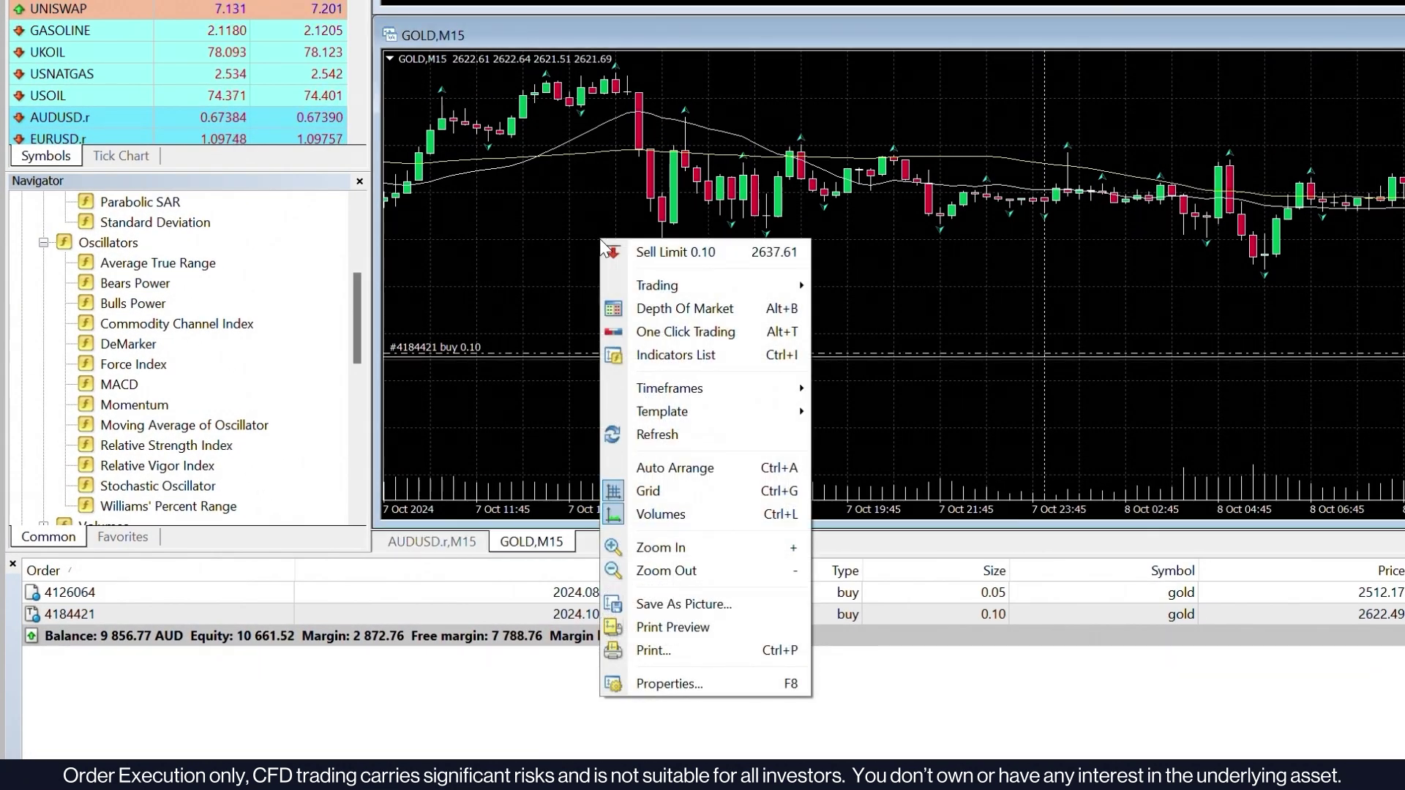
left_click(631, 330)
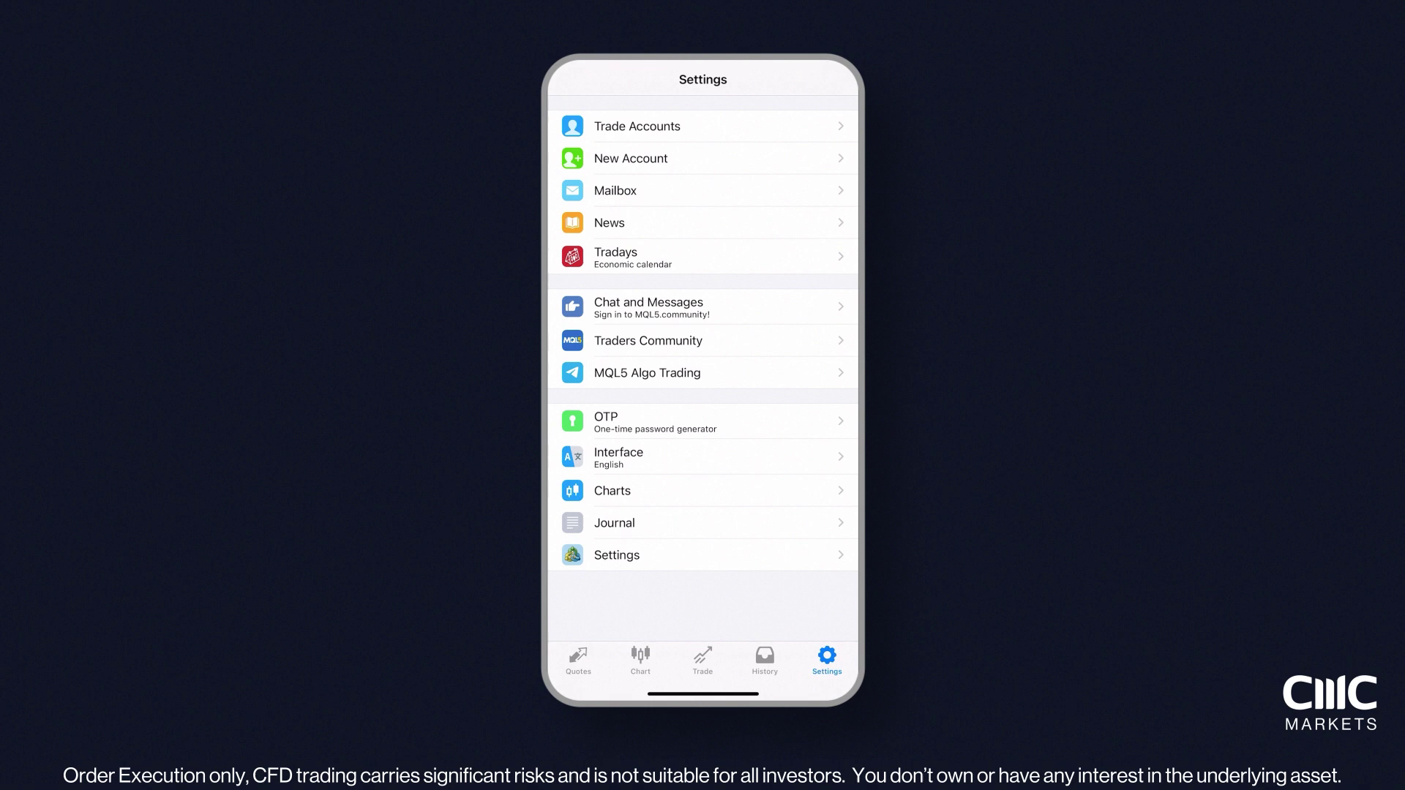
- Add a trade account by logging in to an existing 'cmcmarkets' server account
left_click(740, 126)
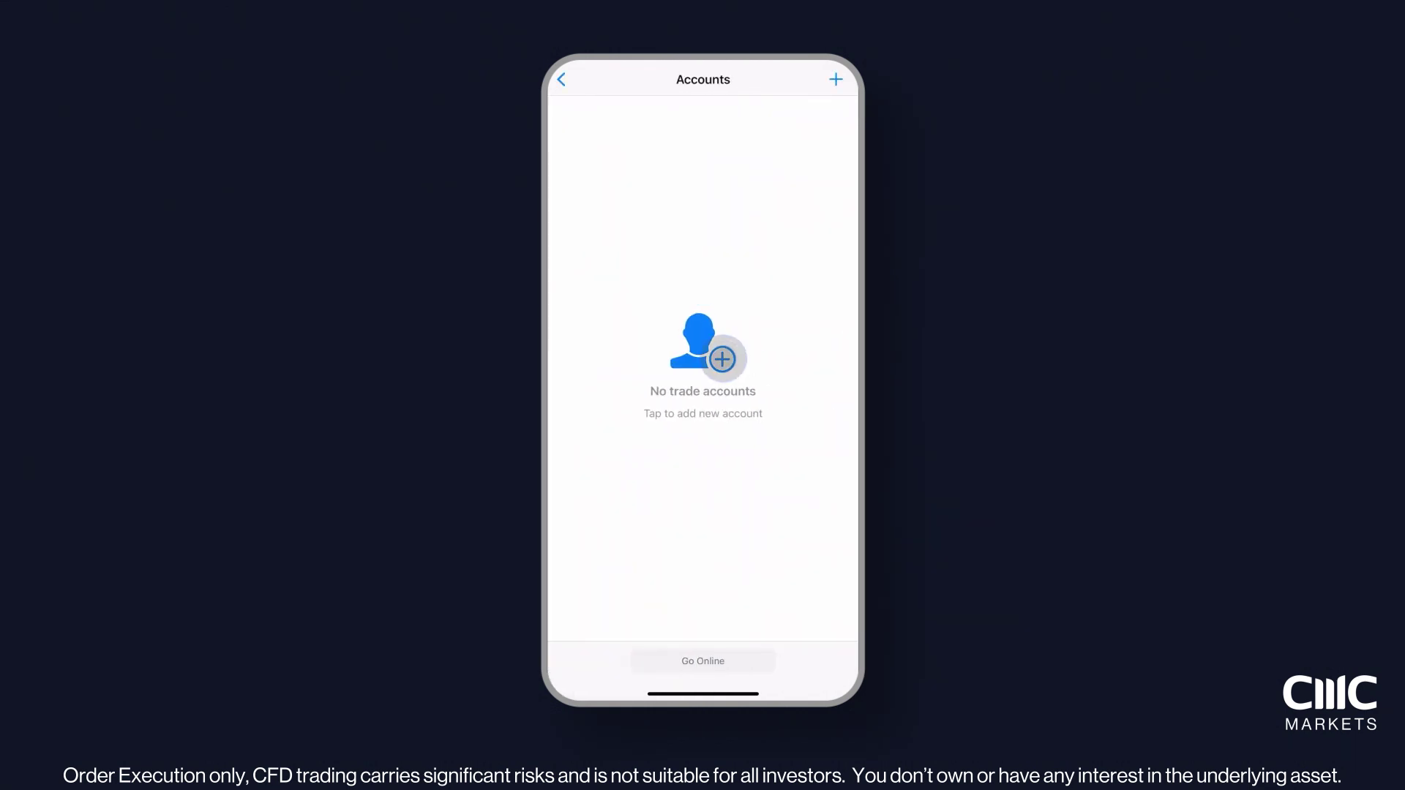
left_click(836, 79)
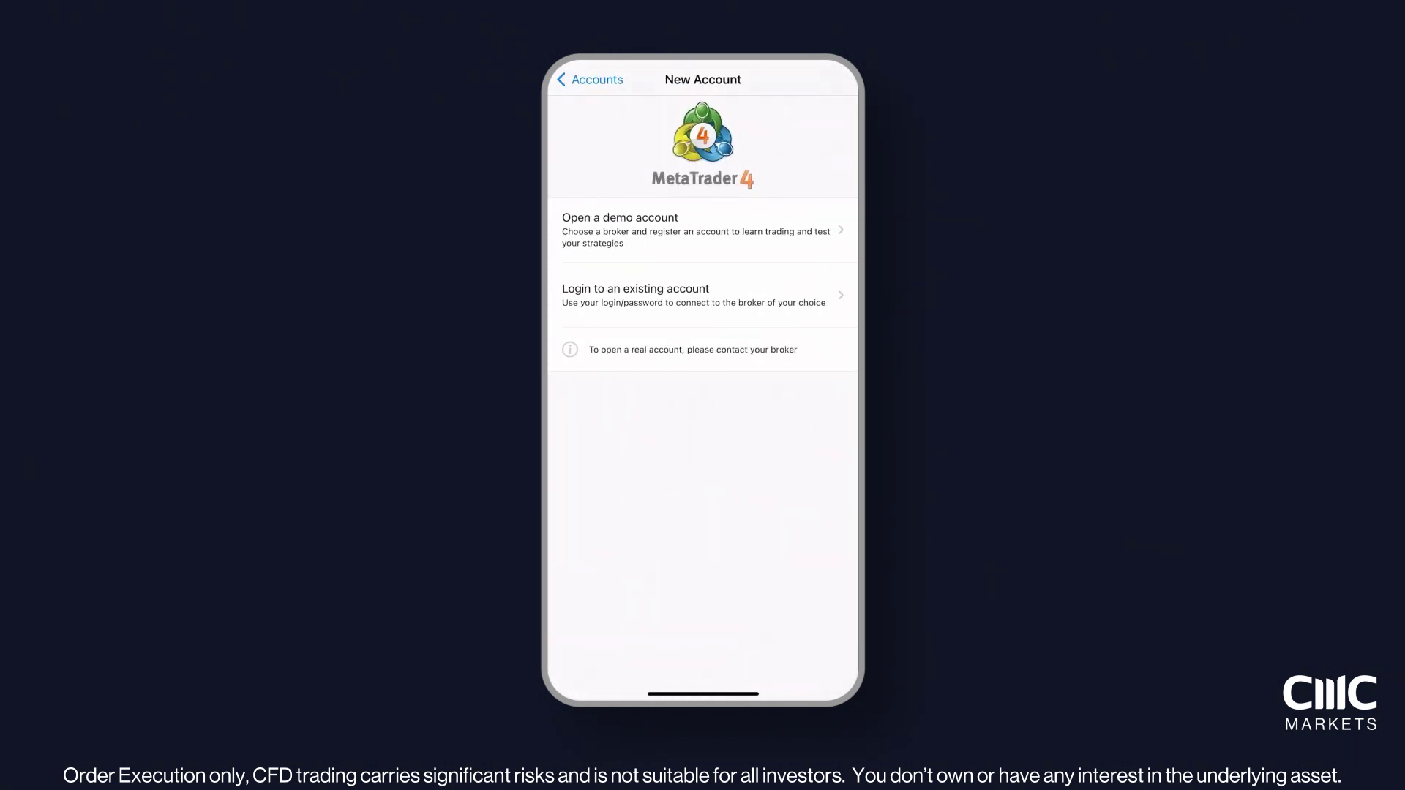
left_click(821, 294)
left_click(613, 108)
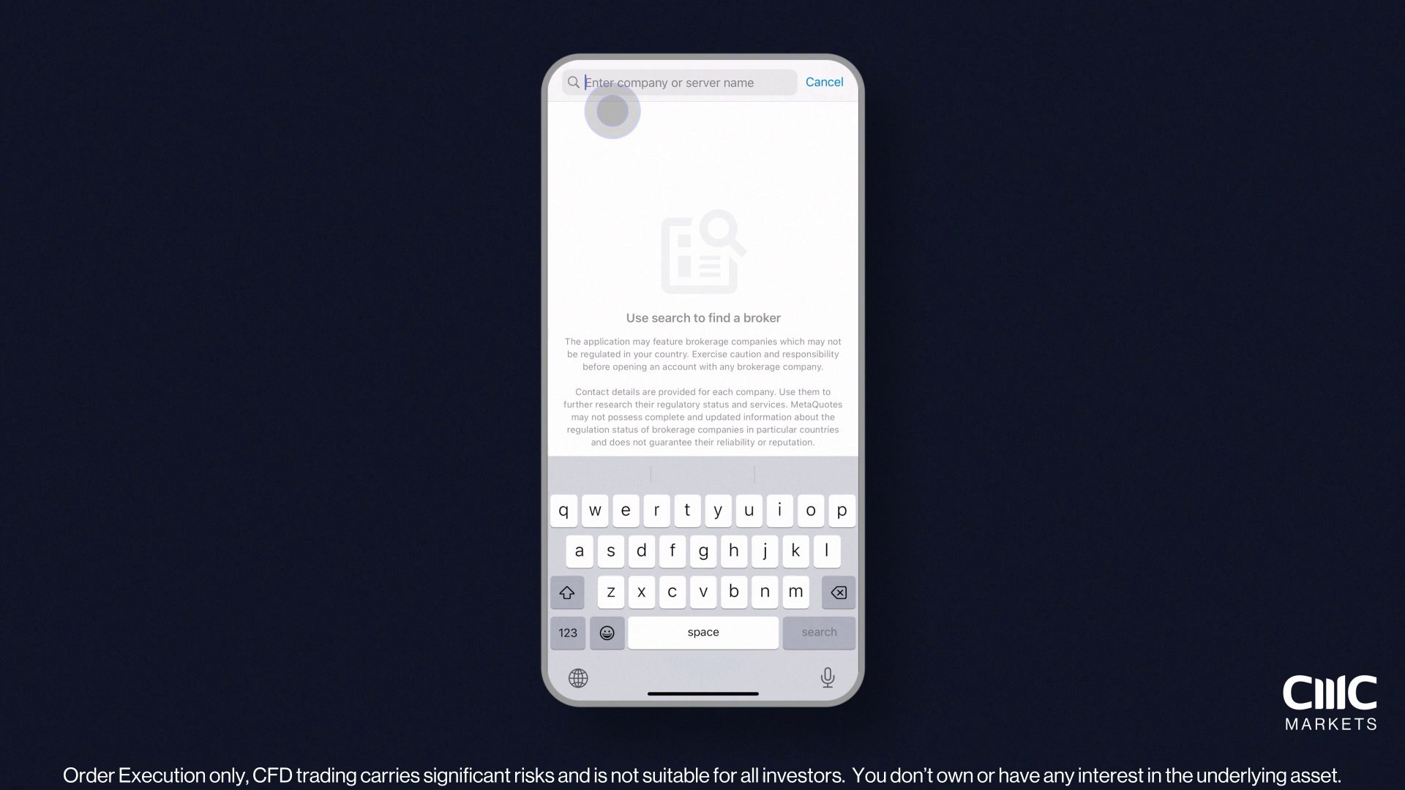
type("cmcmark")
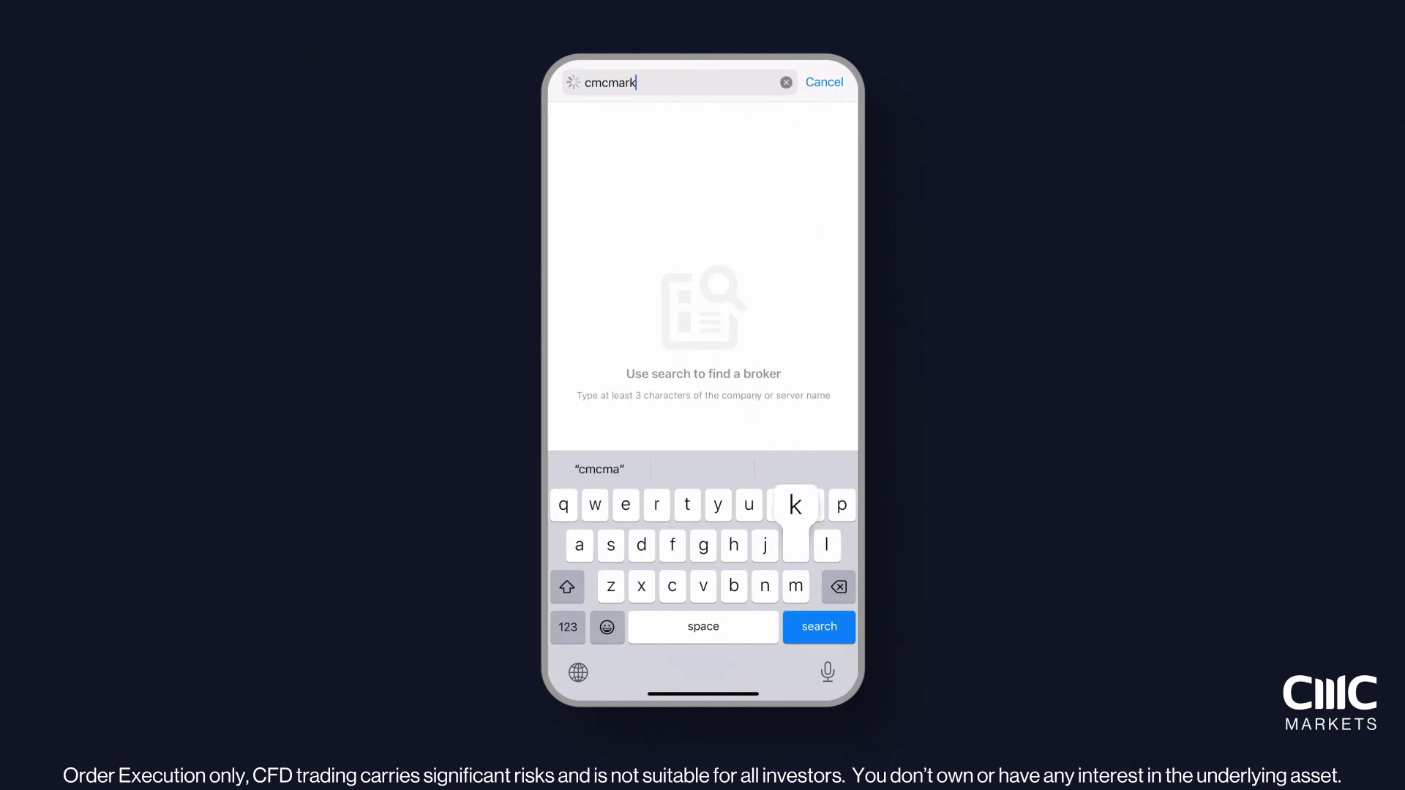
type("ets")
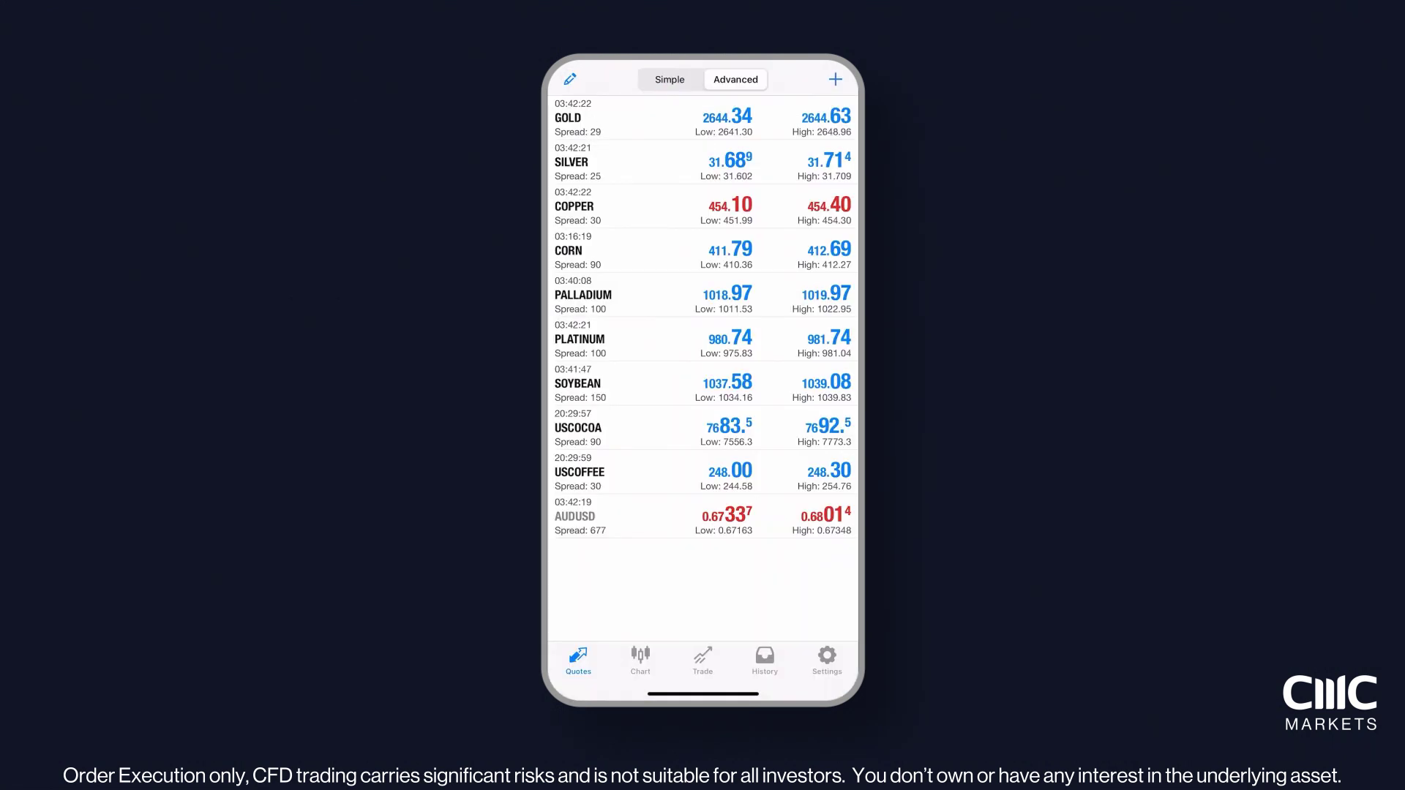
- Check the Add Symbol list, return to Quotes and select GOLD
left_click(835, 79)
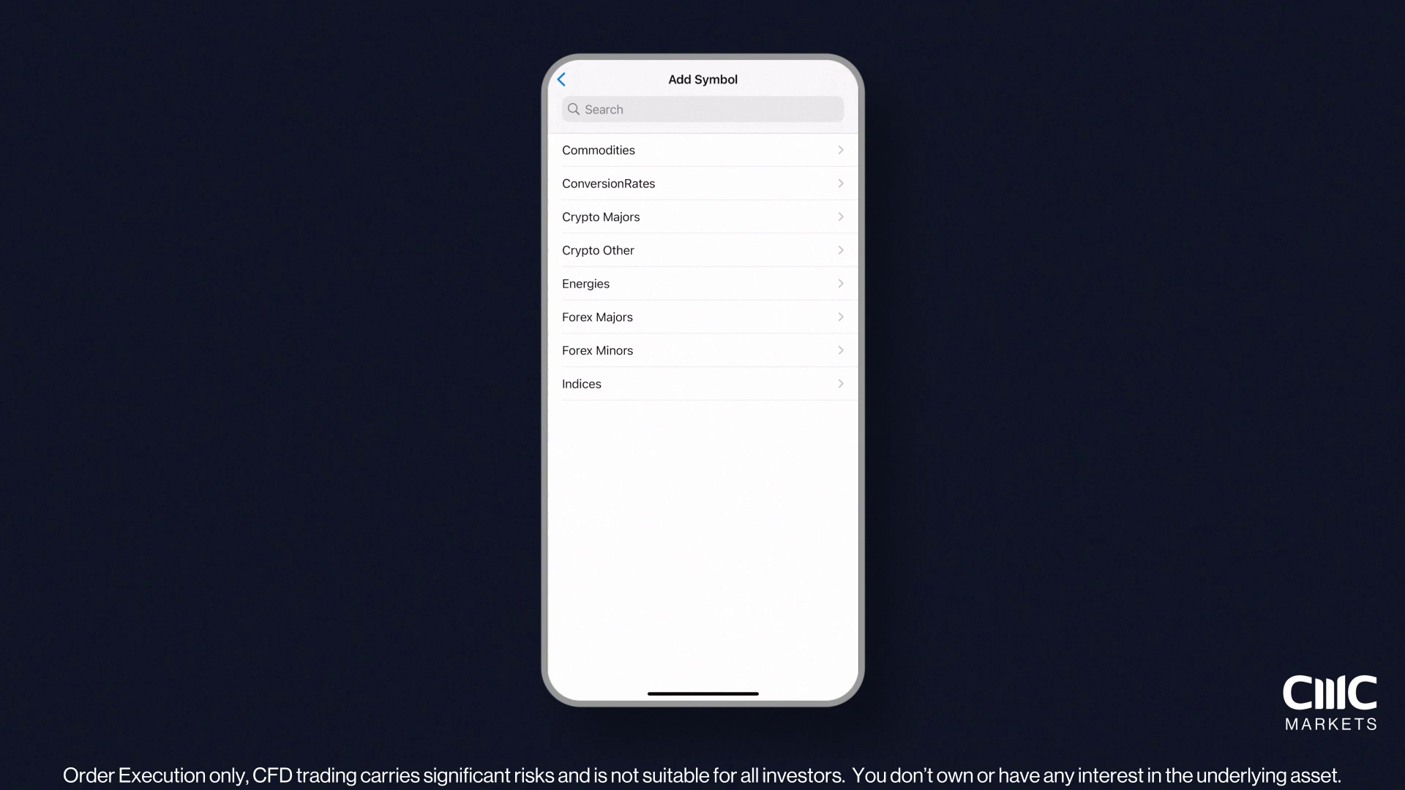
left_click(561, 79)
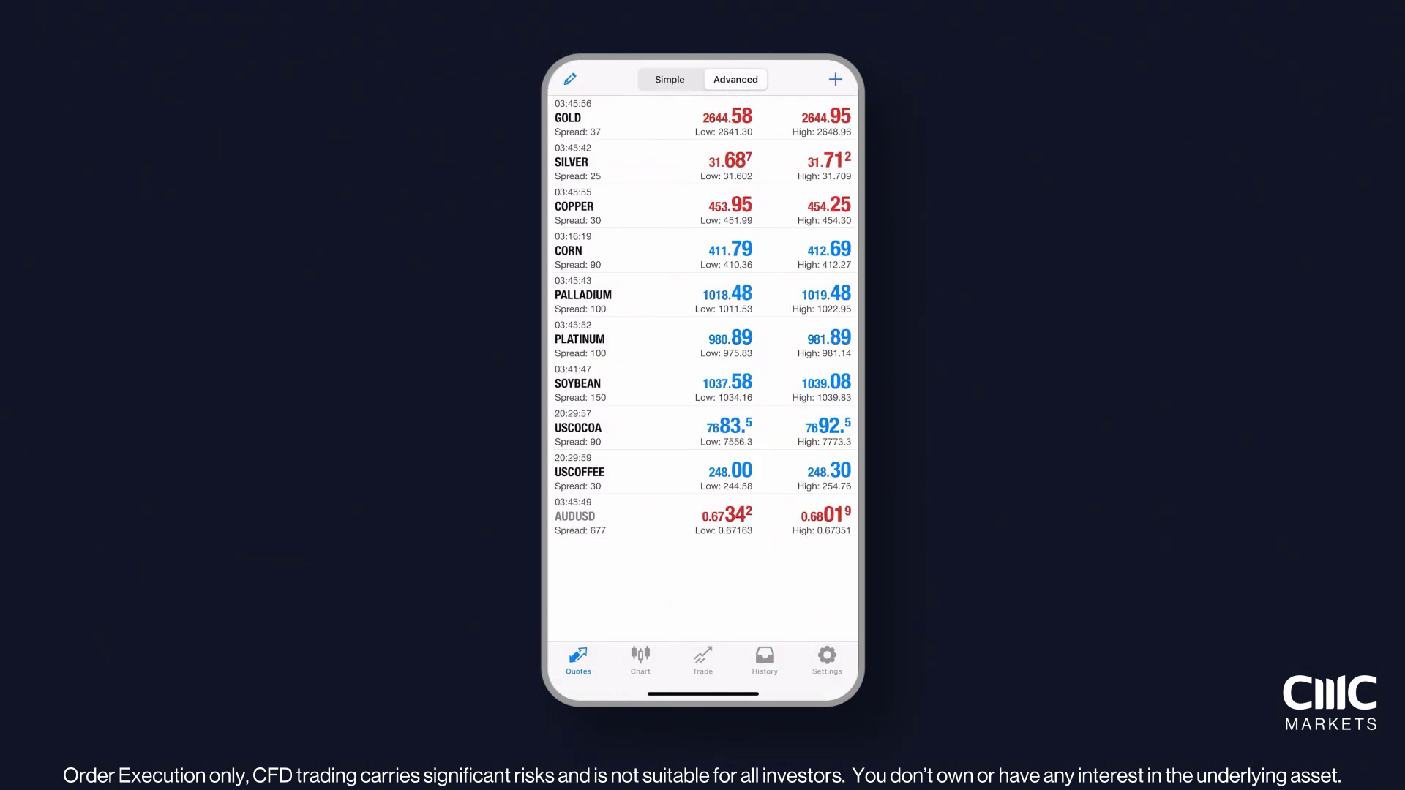
left_click(581, 117)
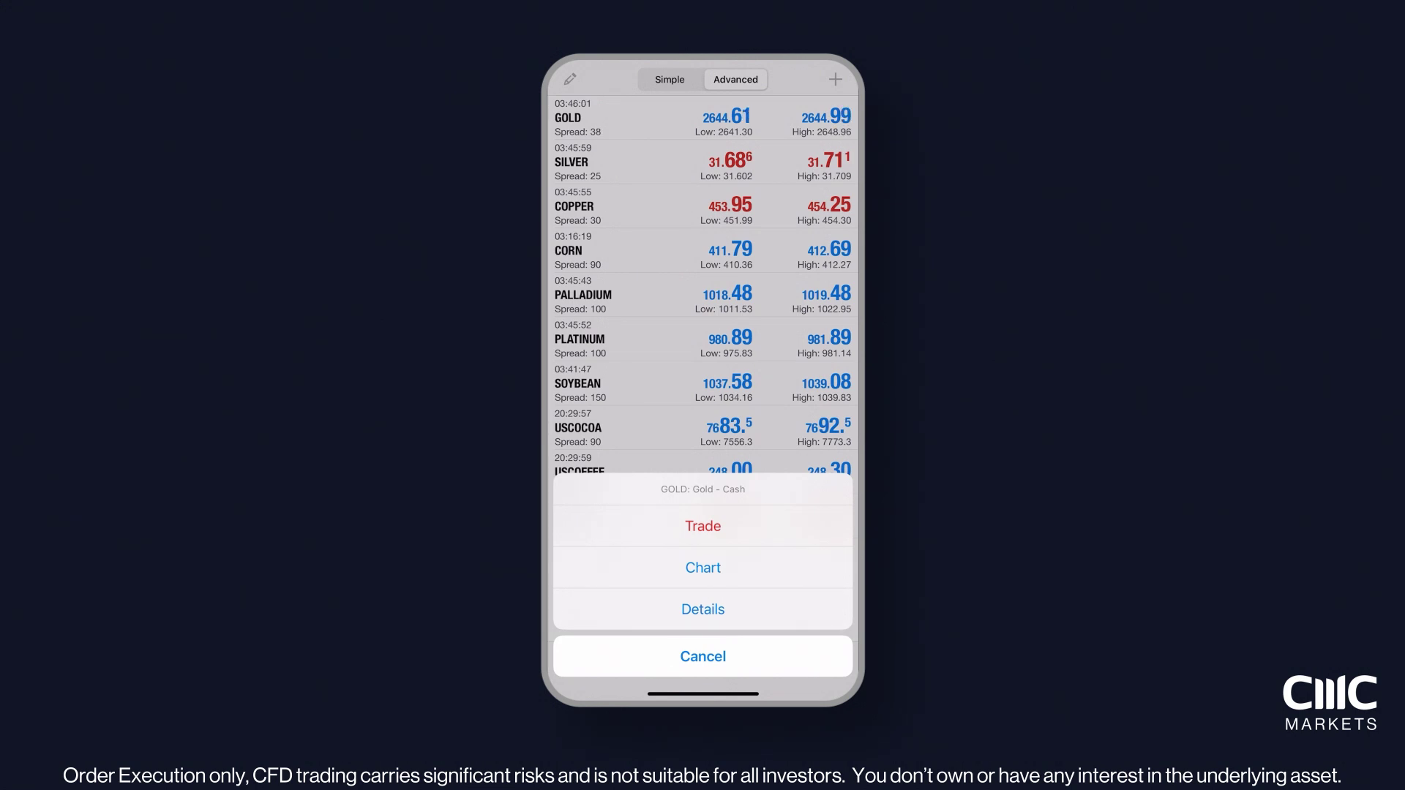
- Show the GOLD chart on the D1 daily timeframe
left_click(702, 565)
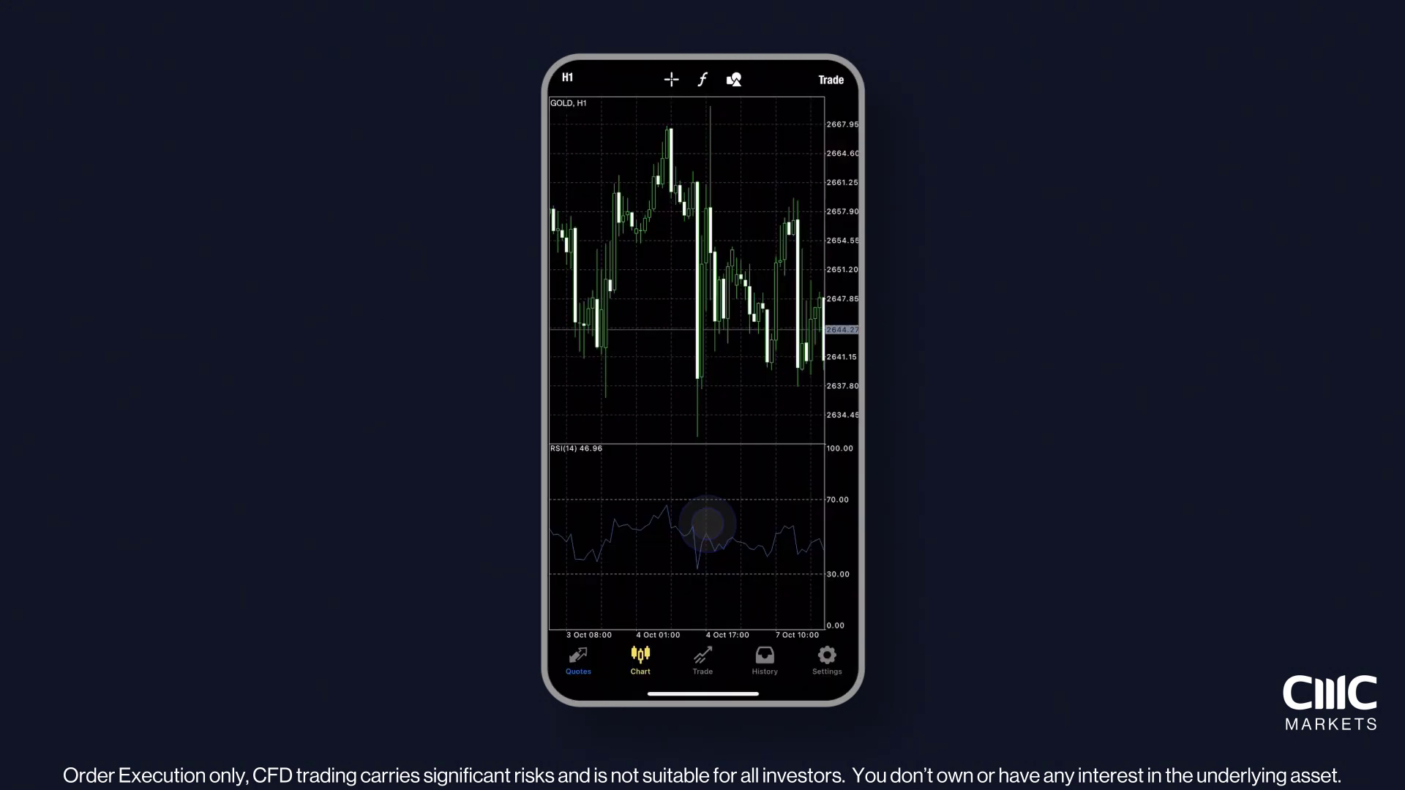
left_click(568, 77)
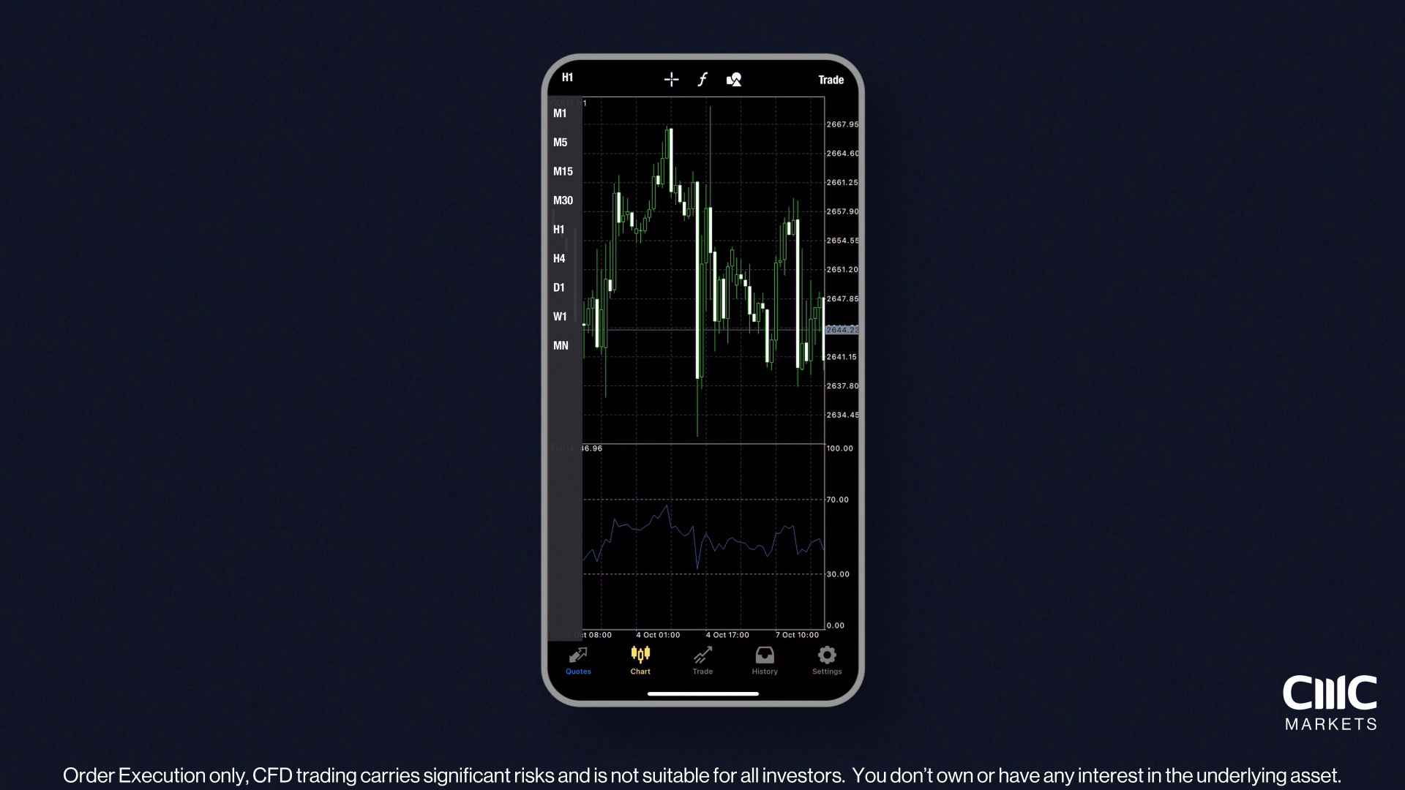
left_click(559, 288)
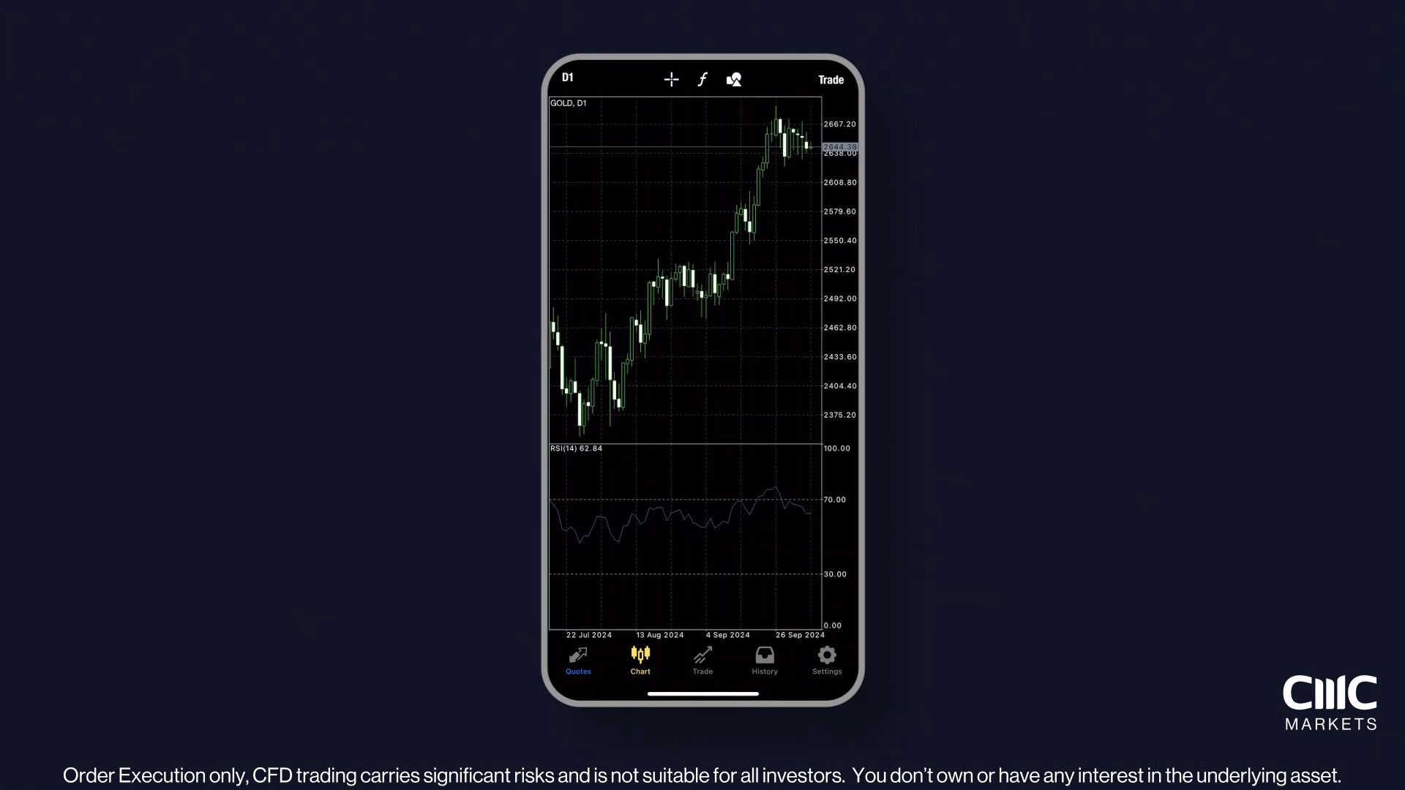
- Review the open GOLD buy position without changes, then show the balance History
left_click(831, 79)
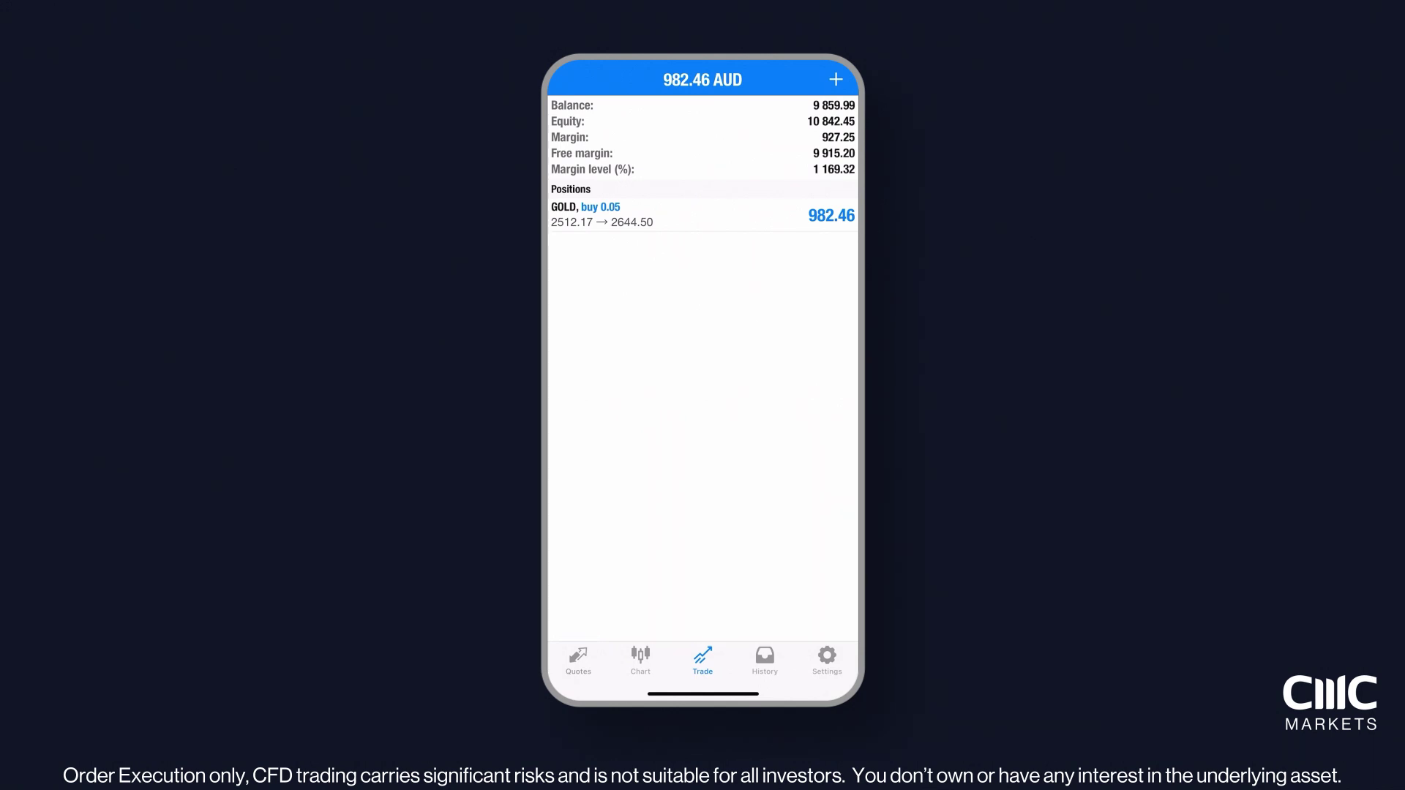
left_click(702, 214)
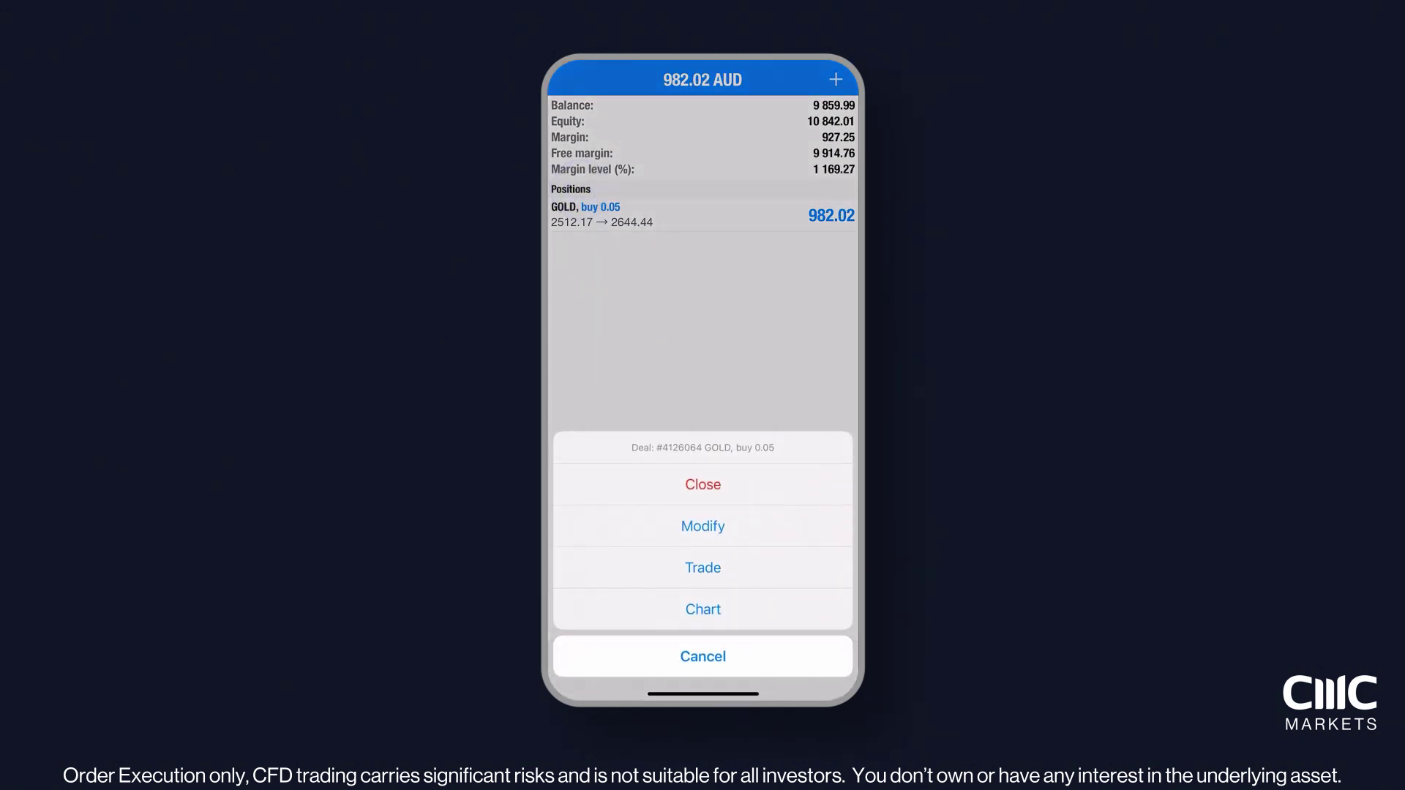
left_click(703, 486)
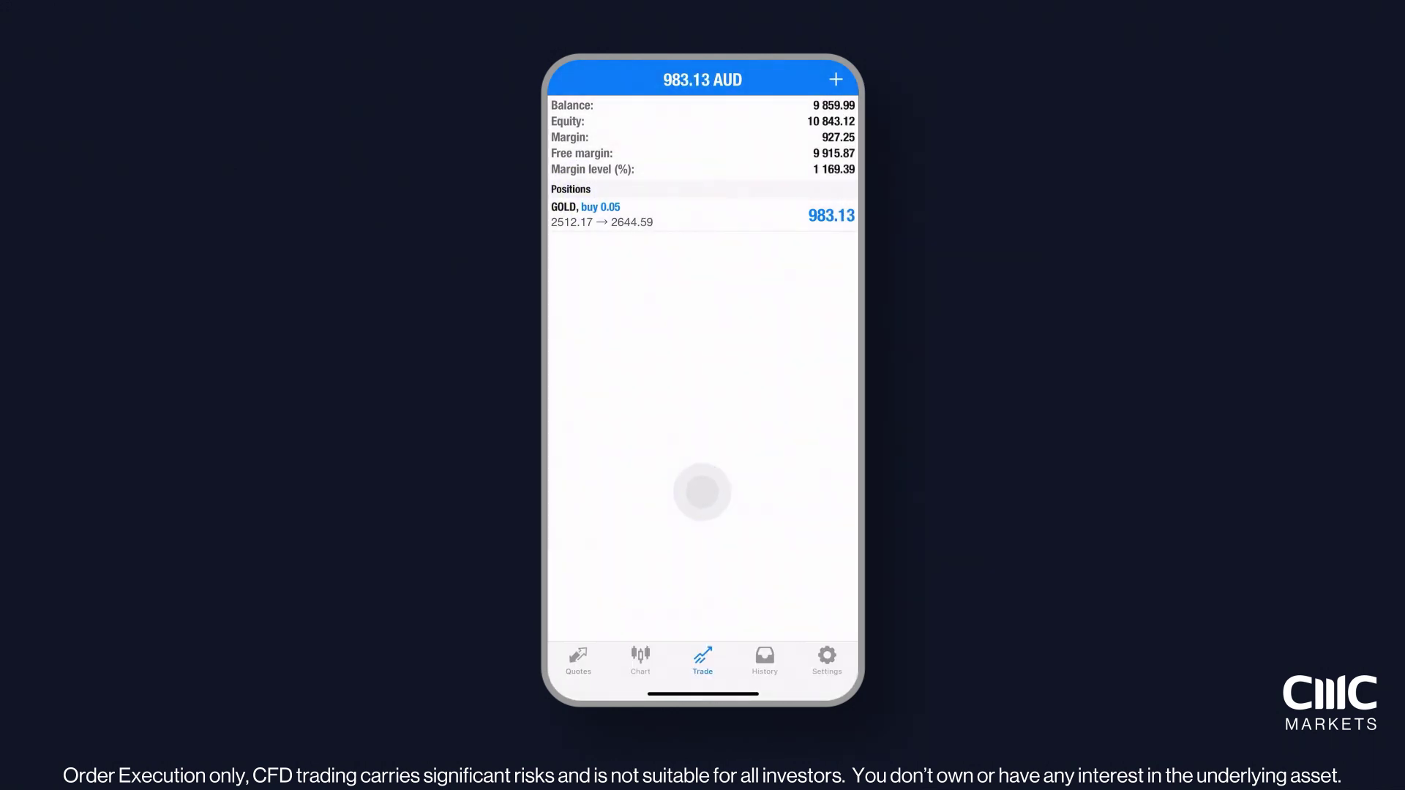
left_click(764, 658)
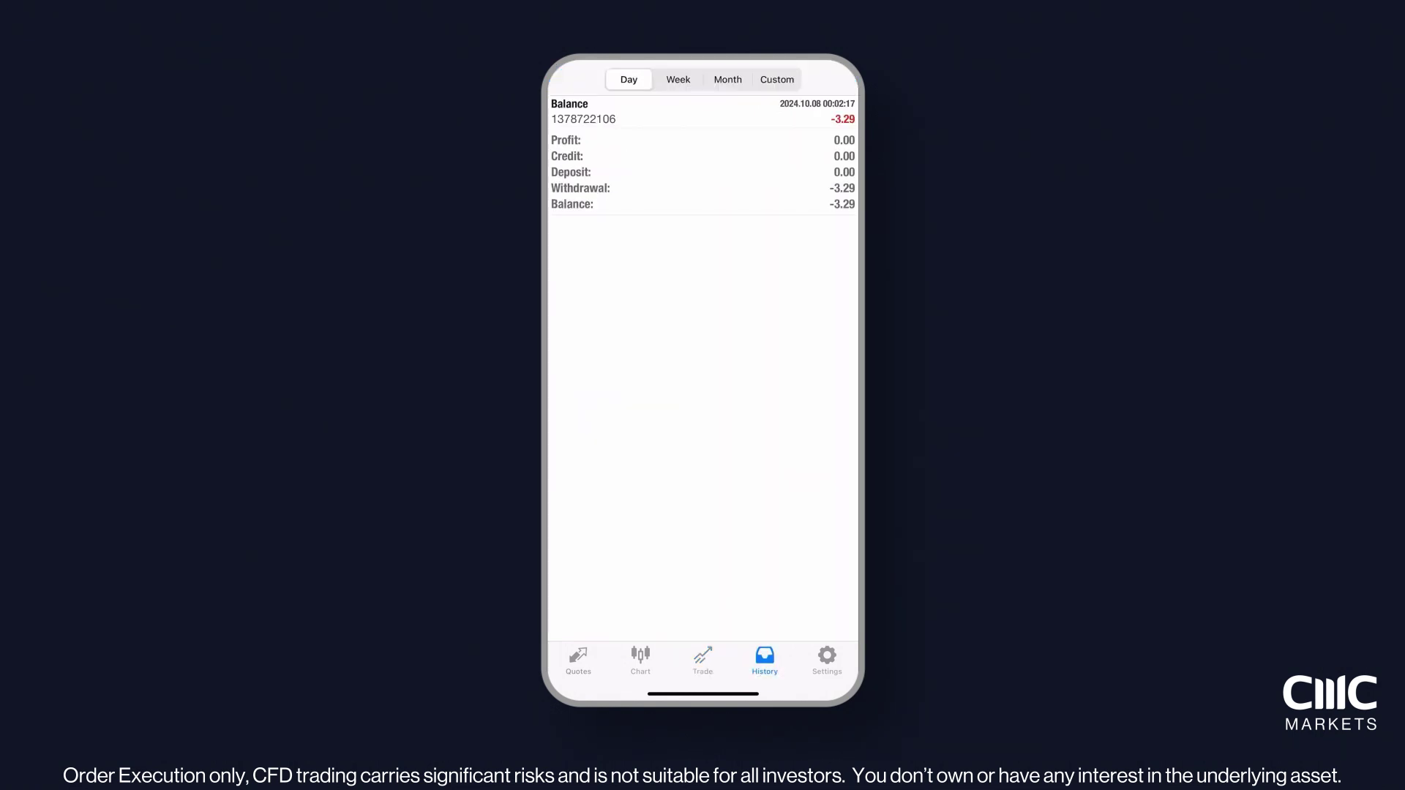